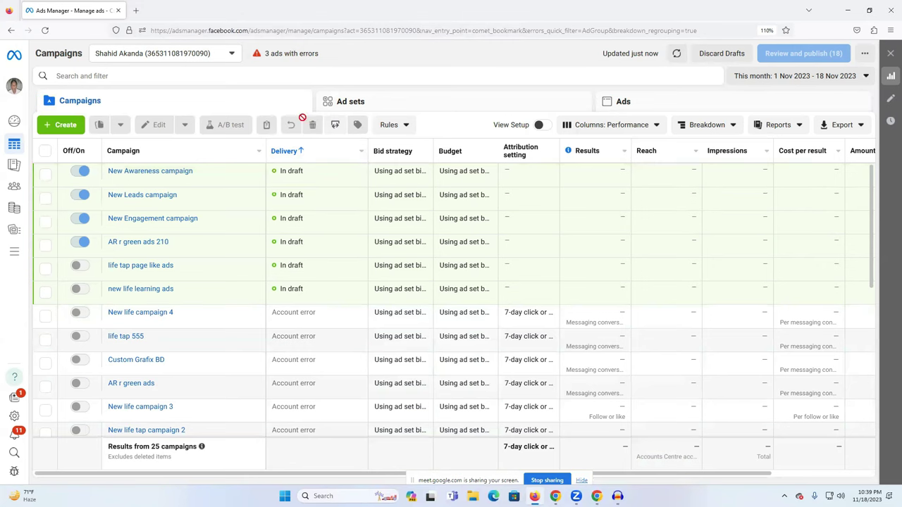
Switch Ads Manager to the Lifetao ad account from the full account list and dismiss the additional-information notice
{"action": "left_click", "coordinate": [136, 56]}
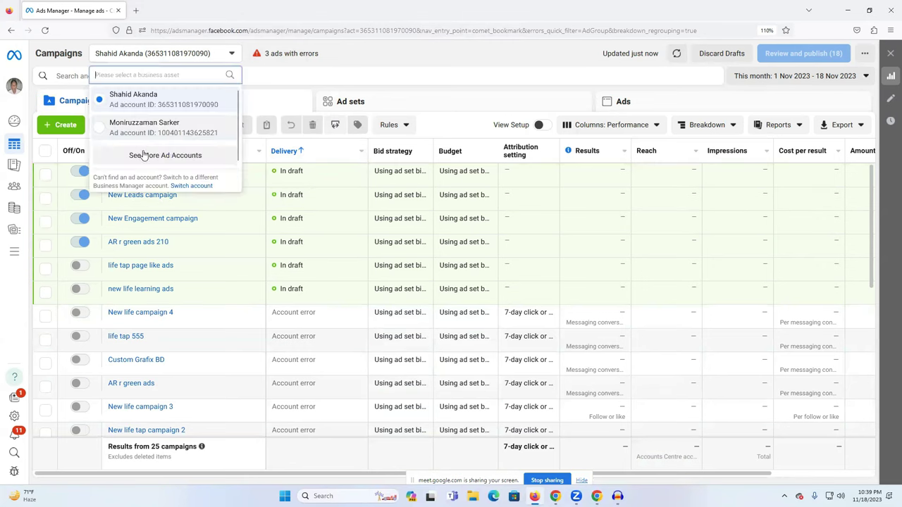
{"action": "left_click", "coordinate": [144, 155]}
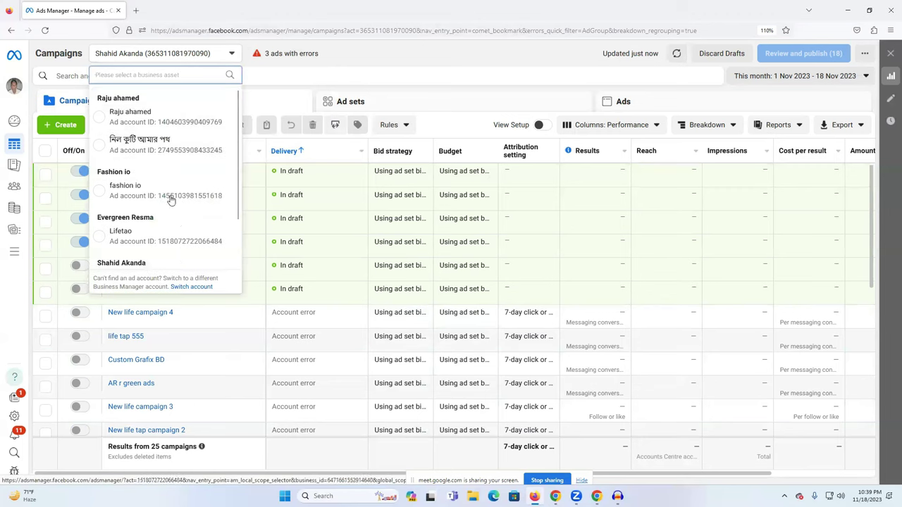
{"action": "scroll", "coordinate": [171, 201], "scroll_direction": "down", "scroll_amount": 2}
{"action": "scroll", "coordinate": [165, 204], "scroll_direction": "up", "scroll_amount": 2}
{"action": "scroll", "coordinate": [158, 197], "scroll_direction": "down", "scroll_amount": 1}
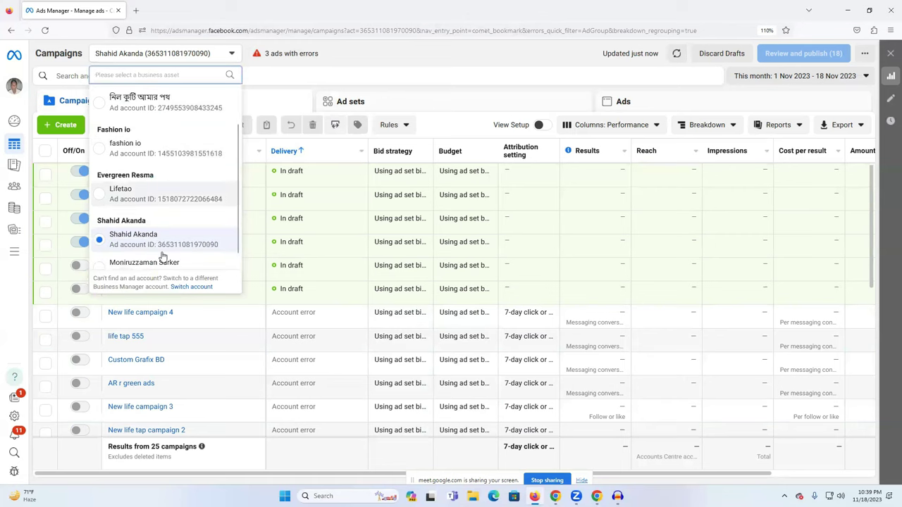
{"action": "scroll", "coordinate": [162, 257], "scroll_direction": "down", "scroll_amount": 1}
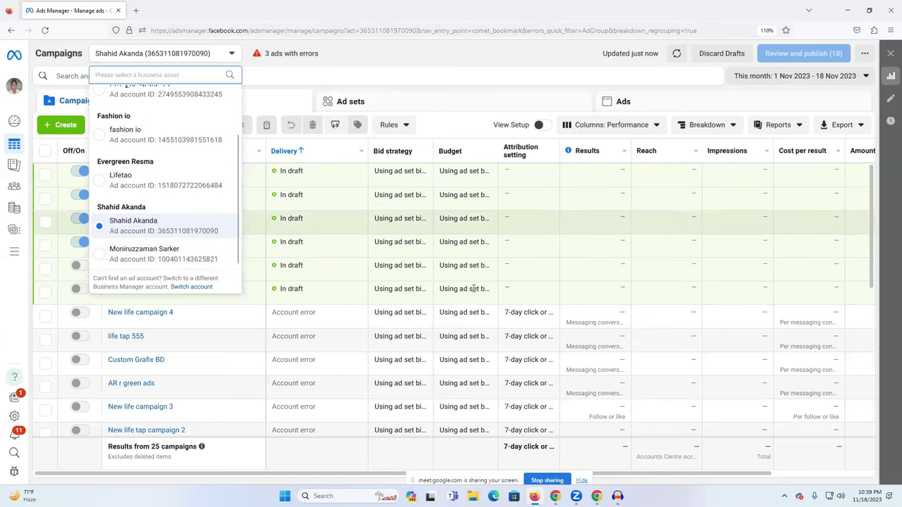
{"action": "scroll", "coordinate": [161, 187], "scroll_direction": "up", "scroll_amount": 2}
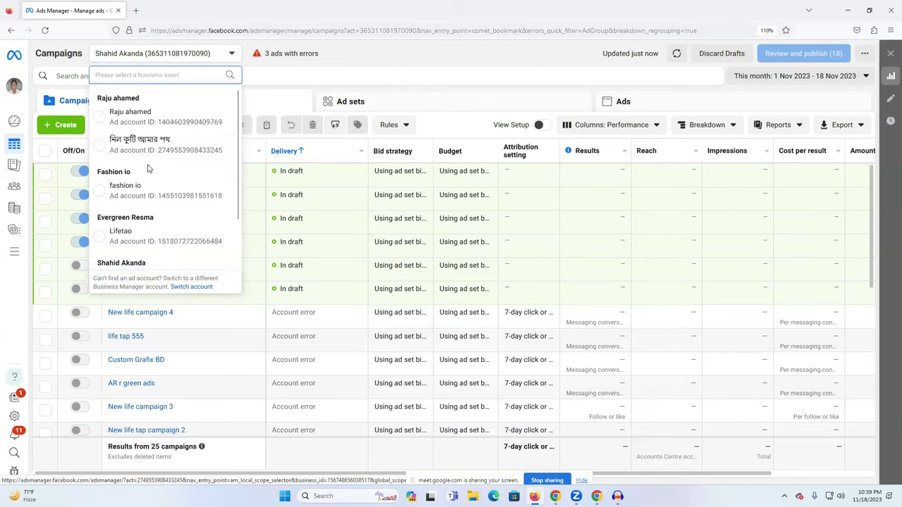
{"action": "scroll", "coordinate": [155, 228], "scroll_direction": "down", "scroll_amount": 2}
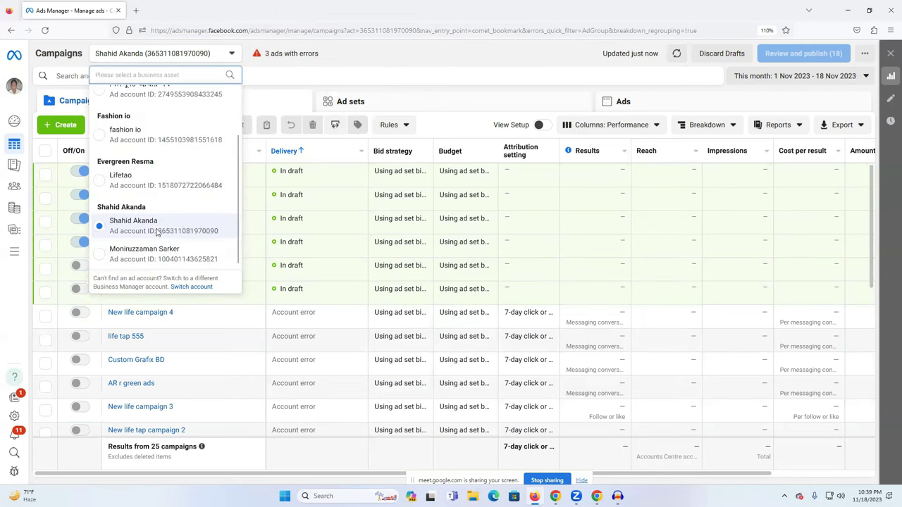
{"action": "left_click", "coordinate": [151, 191]}
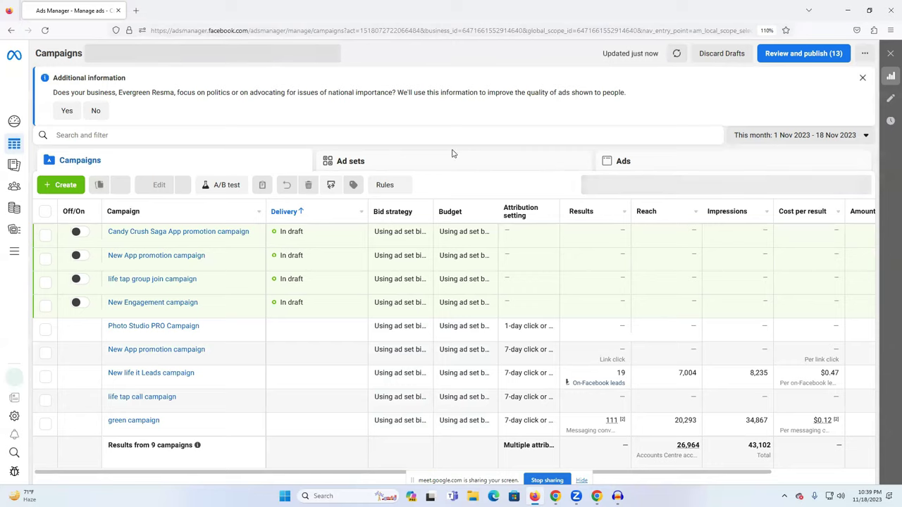
{"action": "left_click", "coordinate": [861, 79]}
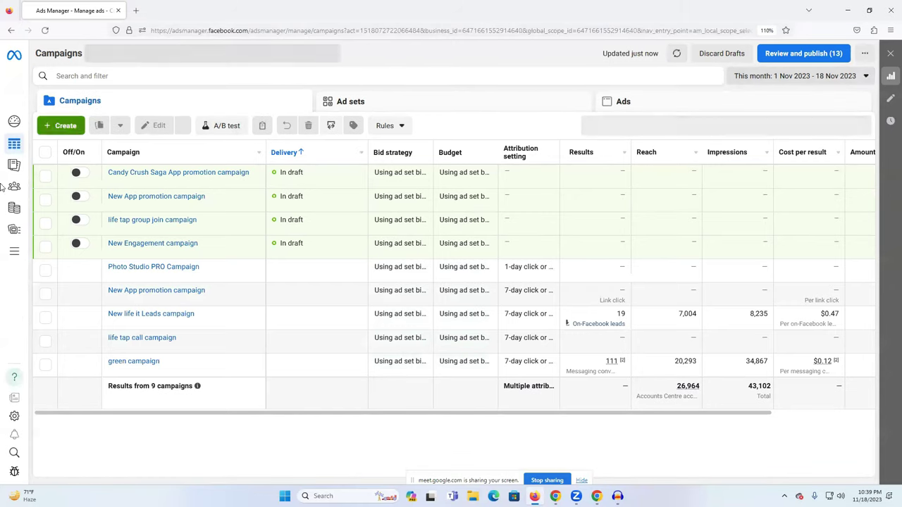
Open the Instagram accounts section of the business account's Business settings
{"action": "left_click", "coordinate": [16, 257]}
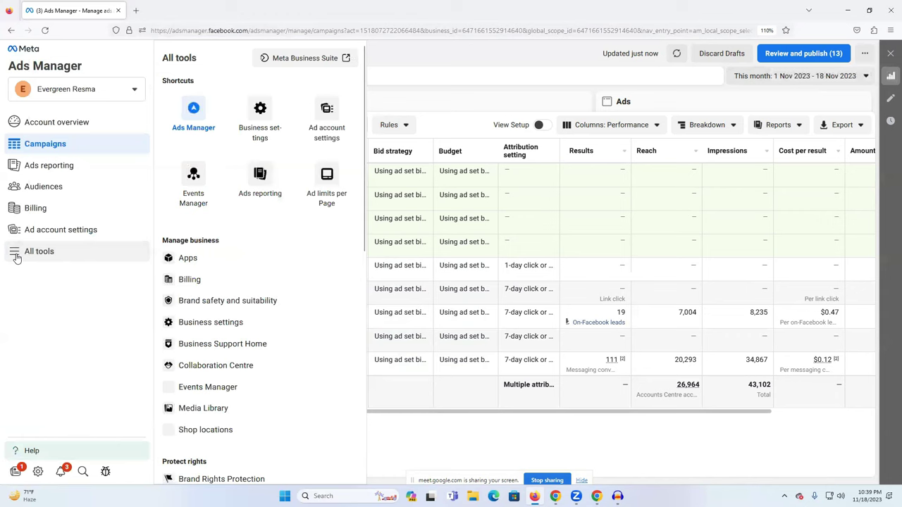
{"action": "left_click", "coordinate": [212, 330]}
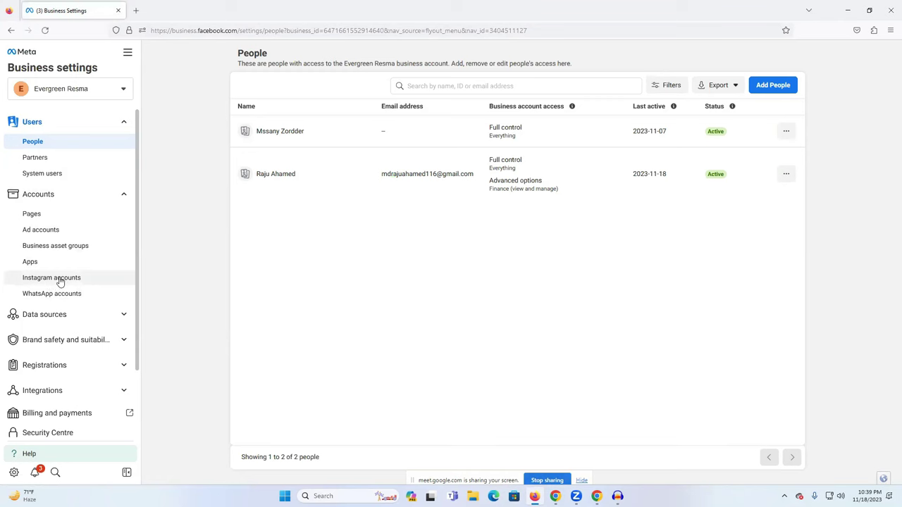
{"action": "left_click", "coordinate": [83, 281]}
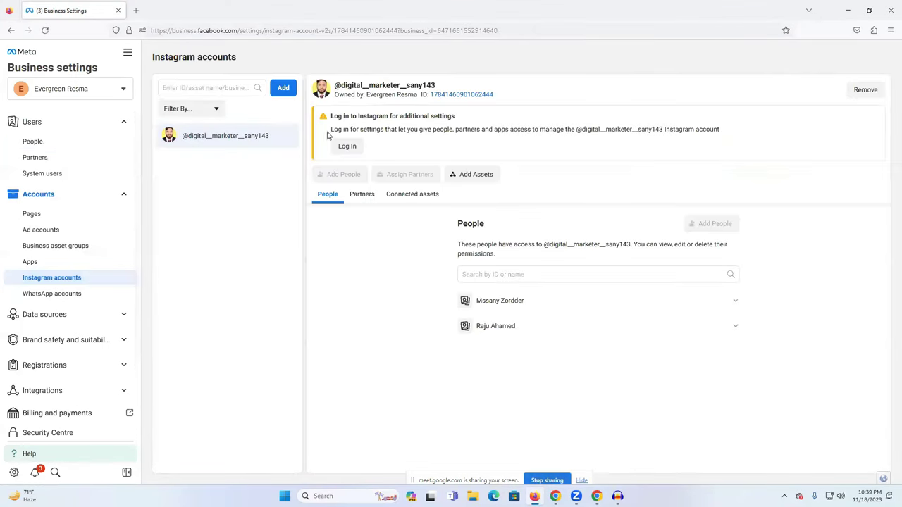
Try to connect a new Instagram account to the business account, then close the dialog
{"action": "left_click", "coordinate": [283, 89]}
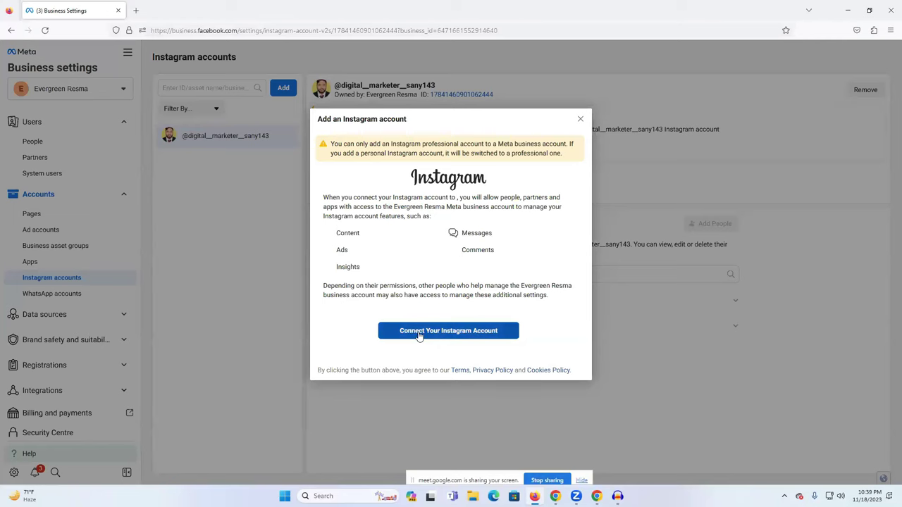
{"action": "left_click", "coordinate": [451, 331]}
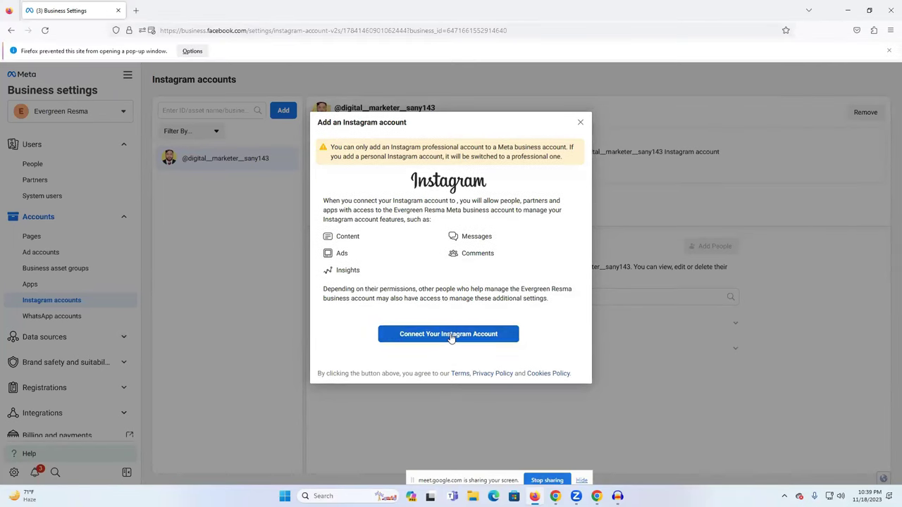
{"action": "left_click", "coordinate": [448, 336]}
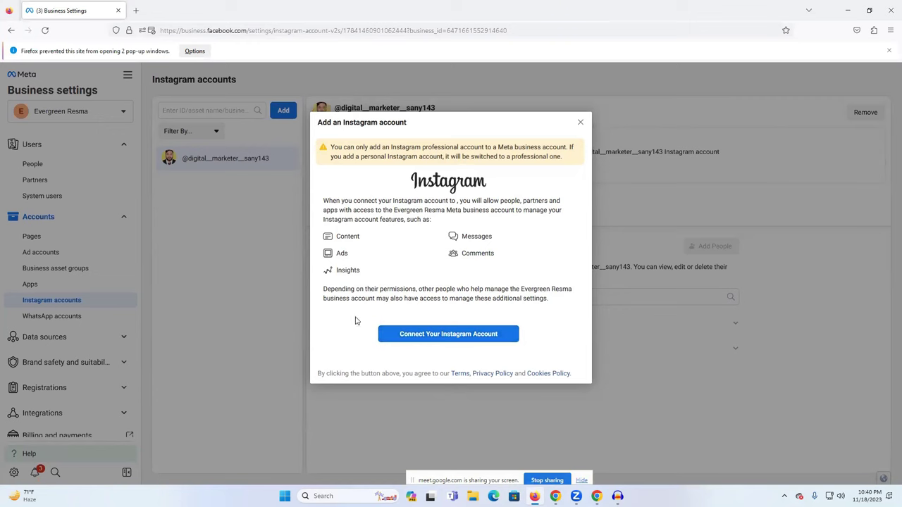
{"action": "left_click", "coordinate": [437, 337]}
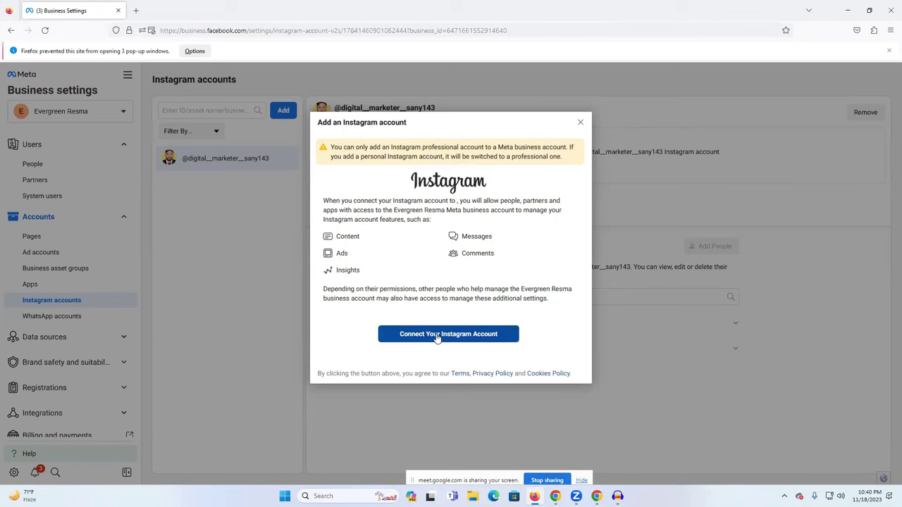
{"action": "left_click", "coordinate": [440, 338]}
{"action": "left_click", "coordinate": [581, 122]}
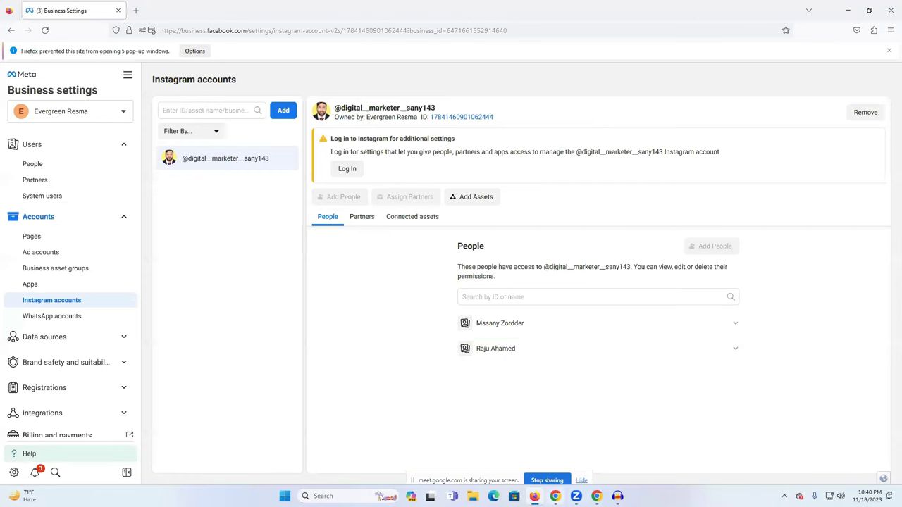
Go to Facebook in Chrome, switch from the personal profile to the freelancer Page, and open that Page
{"action": "mouse_move", "coordinate": [555, 496]}
{"action": "left_click", "coordinate": [555, 443]}
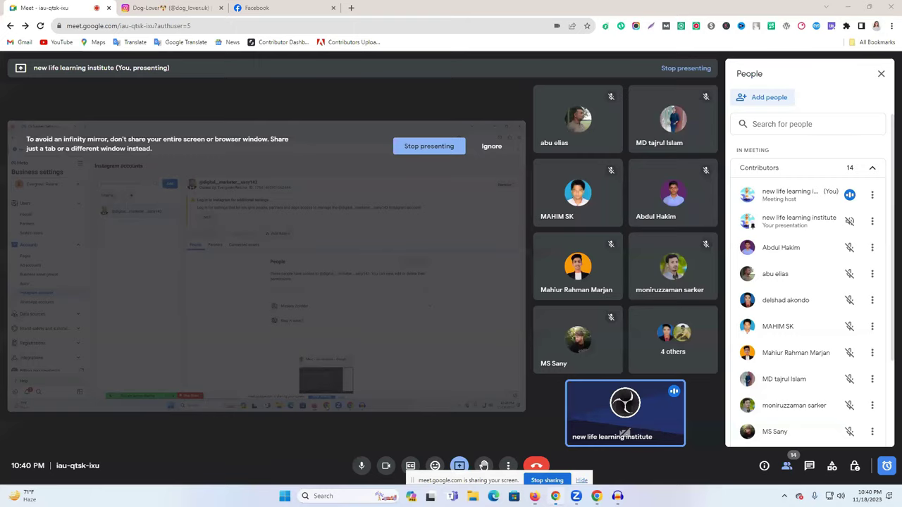
{"action": "left_click", "coordinate": [296, 6]}
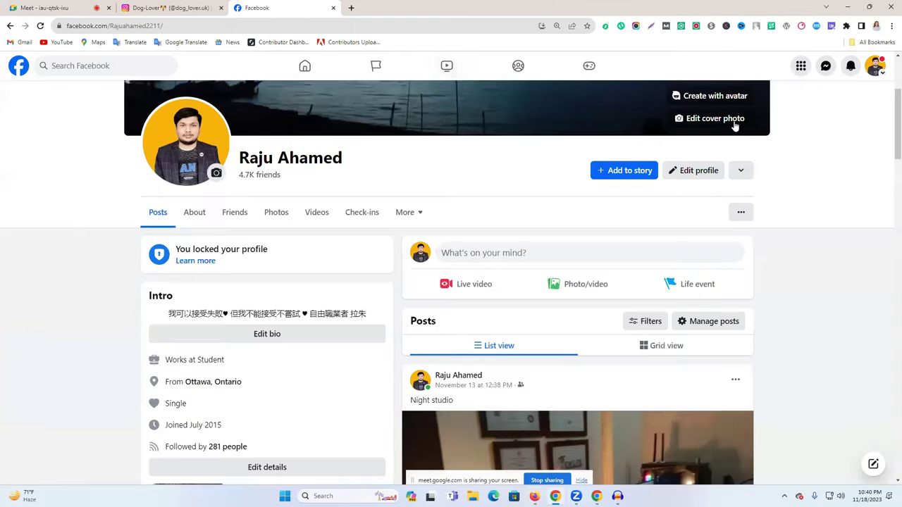
{"action": "left_click", "coordinate": [875, 67]}
{"action": "left_click", "coordinate": [777, 138]}
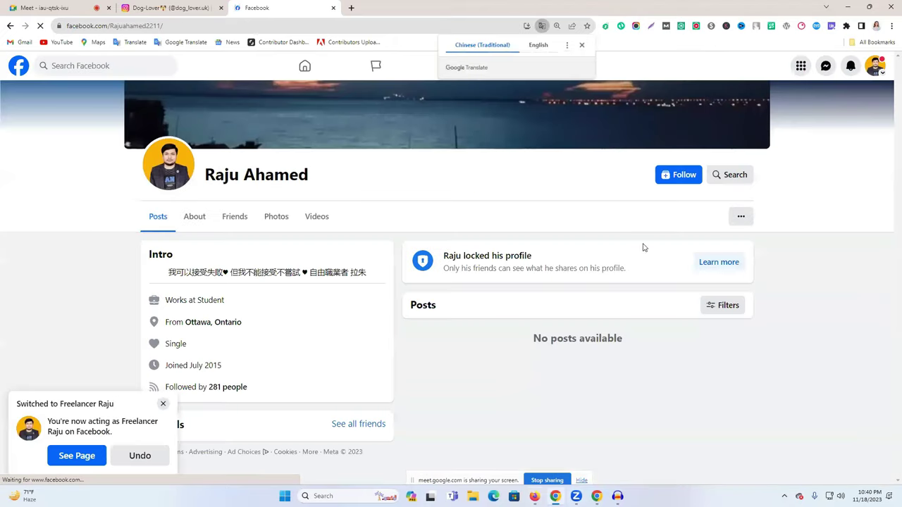
{"action": "left_click", "coordinate": [875, 67]}
{"action": "left_click", "coordinate": [766, 109]}
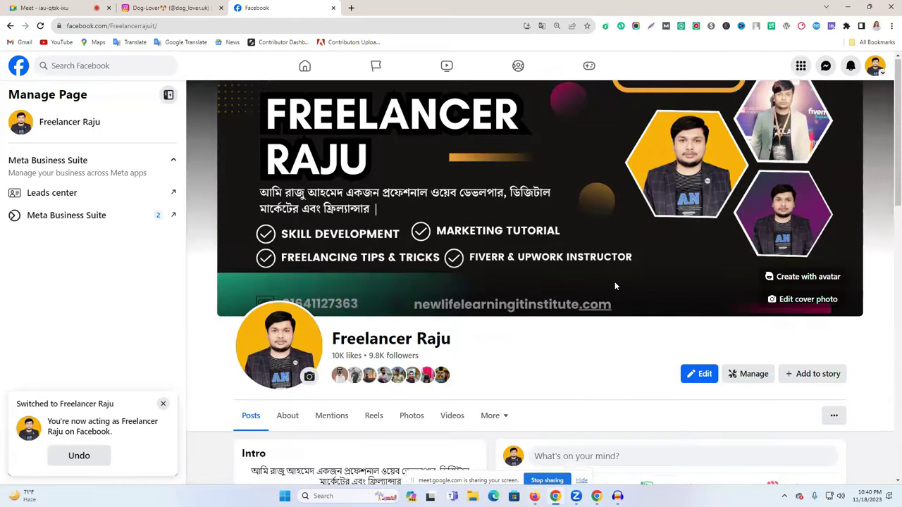
Open the Page's linked accounts settings for Instagram from its professional dashboard
{"action": "scroll", "coordinate": [615, 281], "scroll_direction": "down", "scroll_amount": 2}
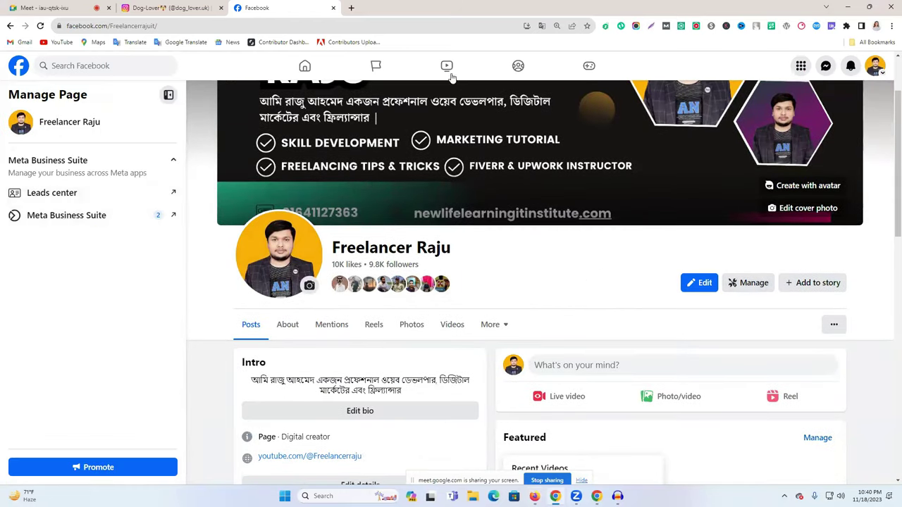
{"action": "left_click", "coordinate": [752, 287]}
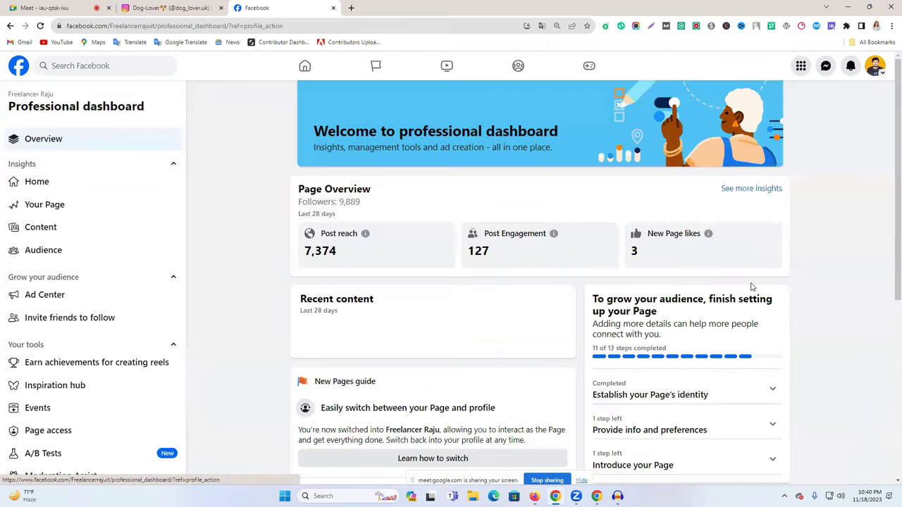
{"action": "scroll", "coordinate": [136, 320], "scroll_direction": "down", "scroll_amount": 2}
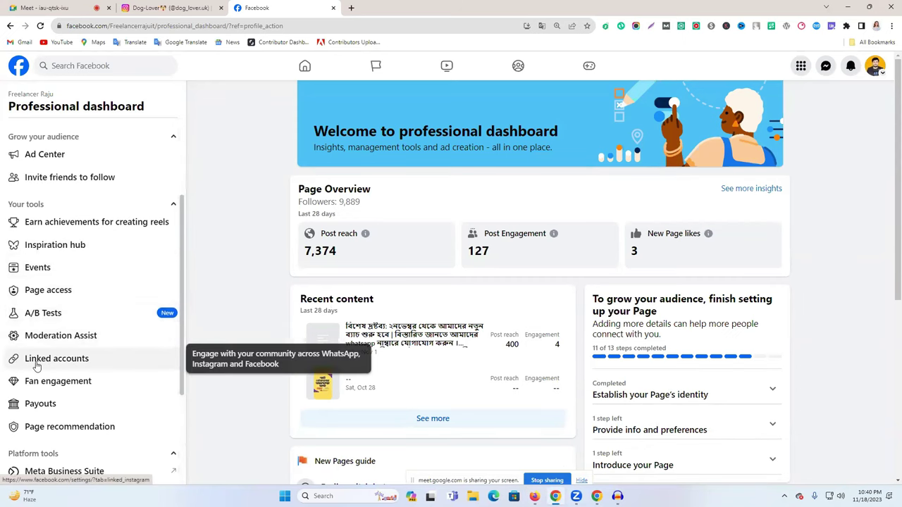
{"action": "left_click", "coordinate": [97, 366]}
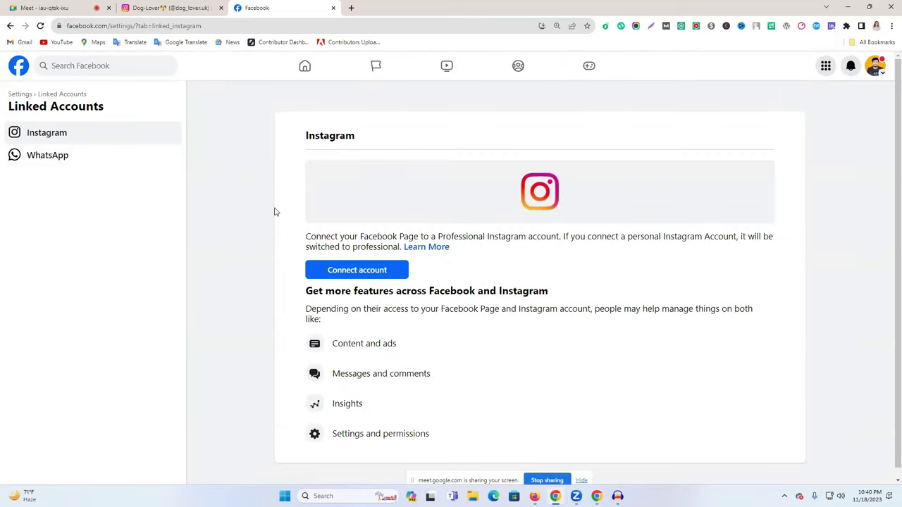
Start connecting an Instagram account to the Page, keeping access to Instagram messages in Inbox allowed
{"action": "left_click", "coordinate": [358, 273]}
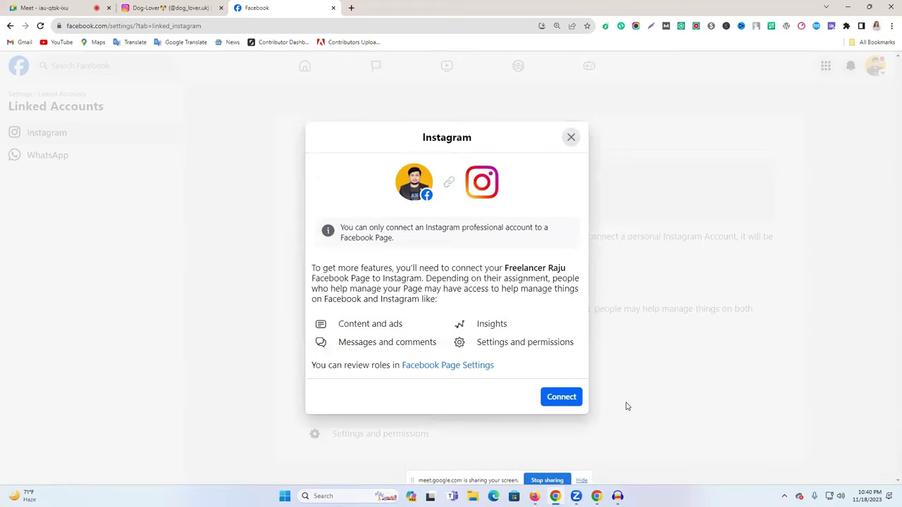
{"action": "left_click", "coordinate": [560, 399]}
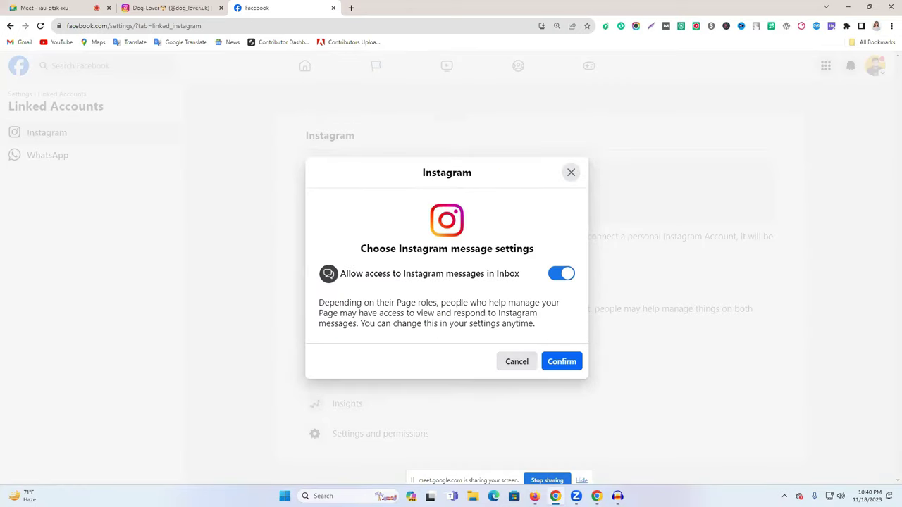
{"action": "left_click", "coordinate": [562, 362]}
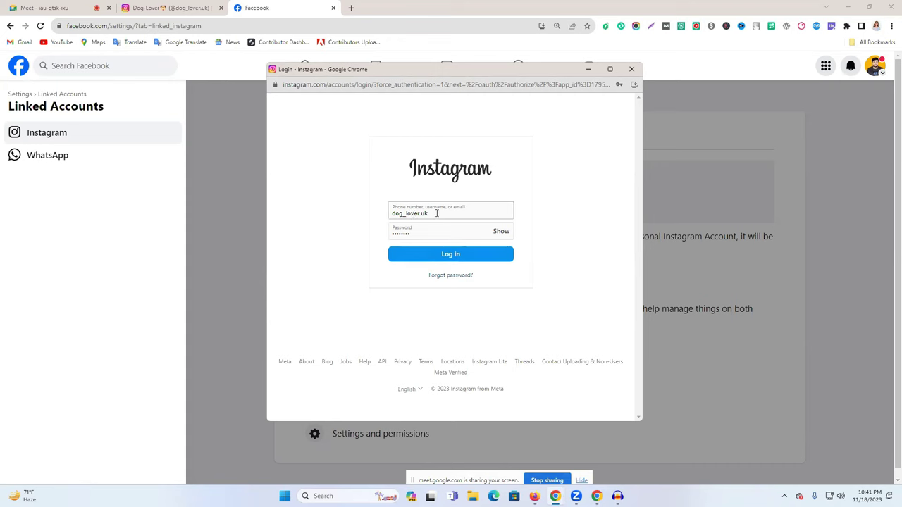
Log in to Instagram as dog_lover.uk with the prefilled credentials, decline saving the login info, and finish the connection
{"action": "left_click", "coordinate": [460, 260]}
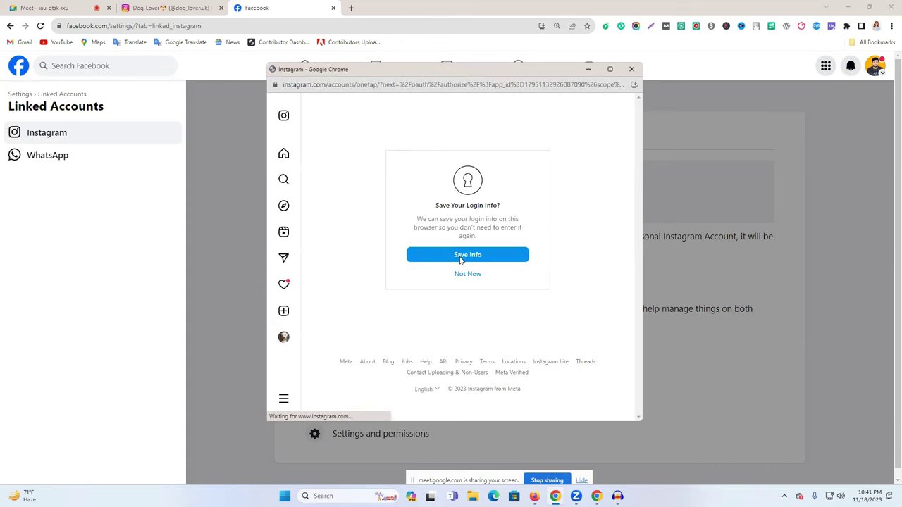
{"action": "left_click", "coordinate": [468, 277]}
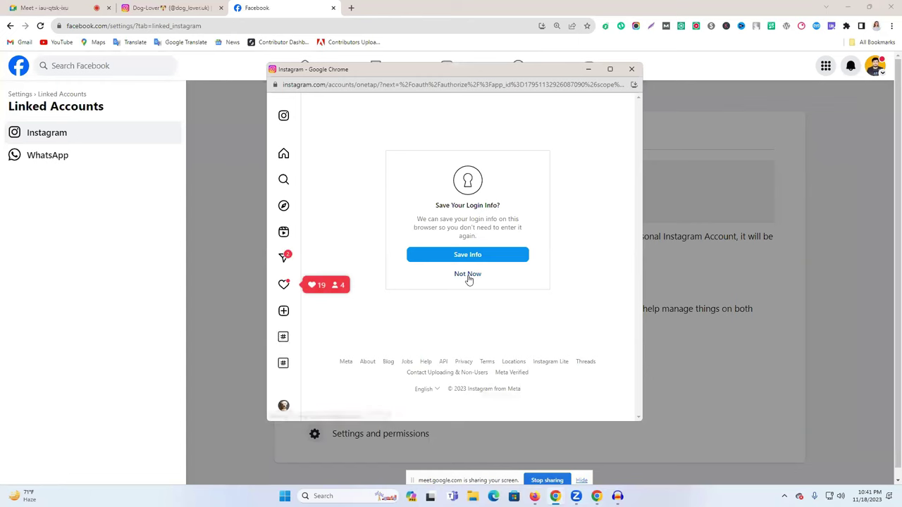
{"action": "left_click", "coordinate": [469, 276]}
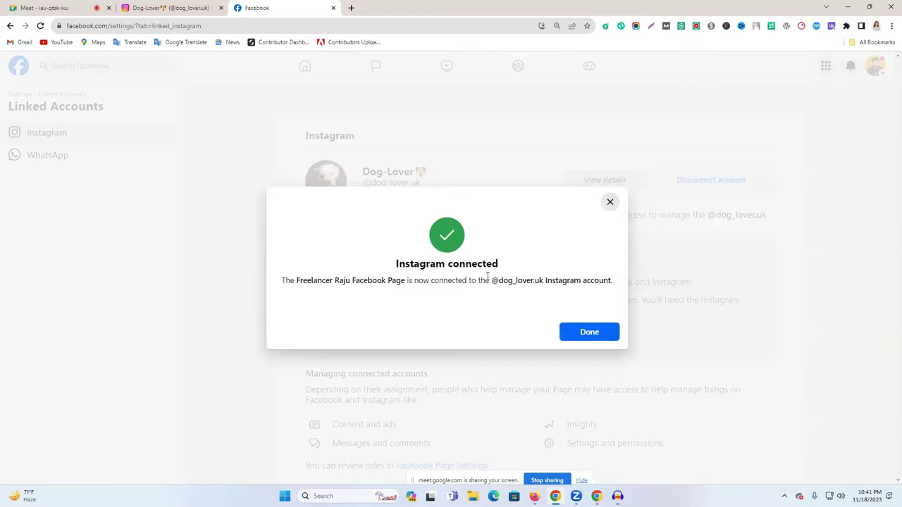
{"action": "left_click", "coordinate": [598, 335]}
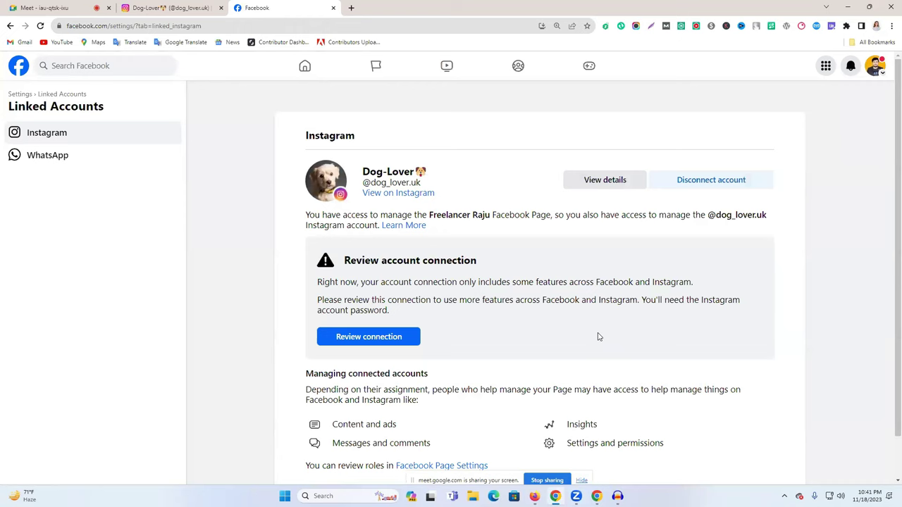
Switch to Meta Business settings in Firefox and open the personal account listed under Your account in Ads Manager
{"action": "scroll", "coordinate": [534, 322], "scroll_direction": "down", "scroll_amount": 1}
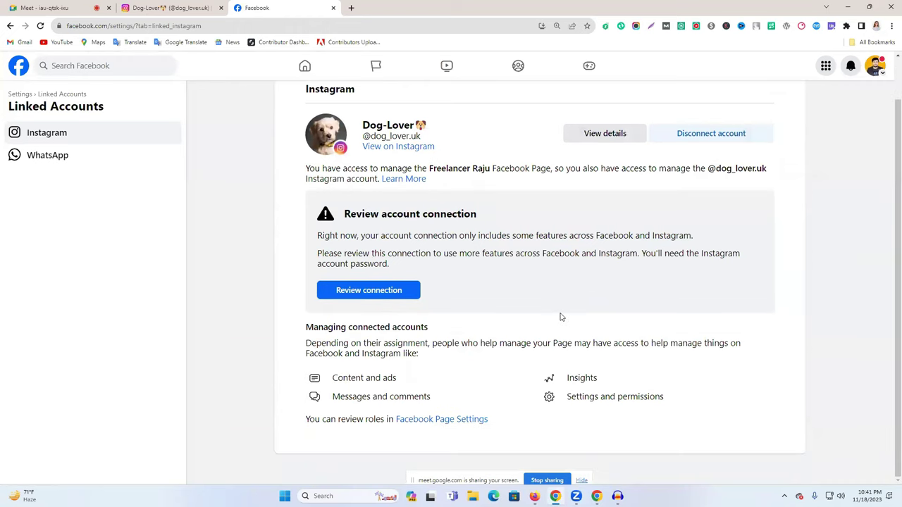
{"action": "scroll", "coordinate": [560, 317], "scroll_direction": "up", "scroll_amount": 1}
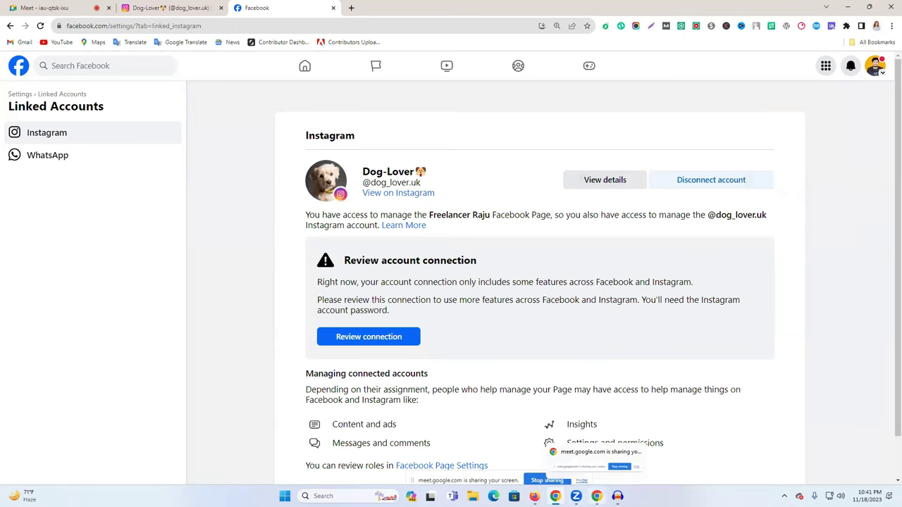
{"action": "left_click", "coordinate": [533, 496]}
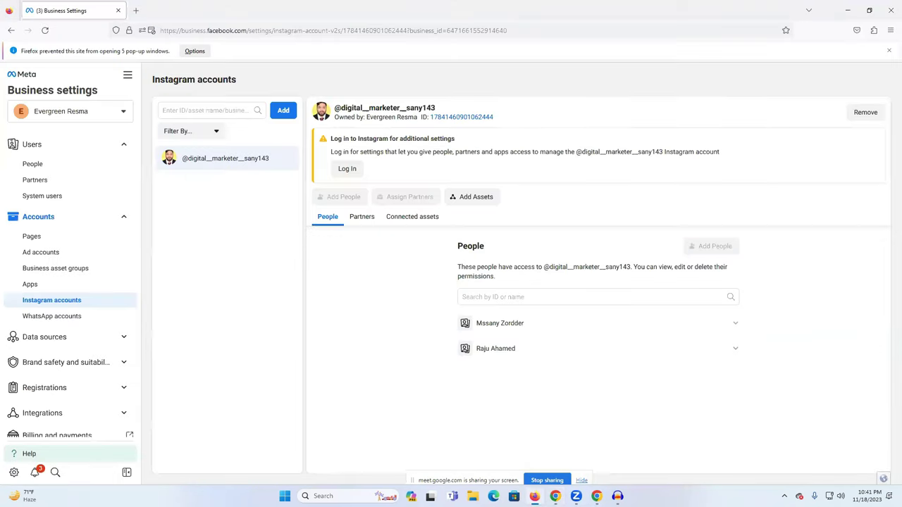
{"action": "left_click", "coordinate": [73, 116]}
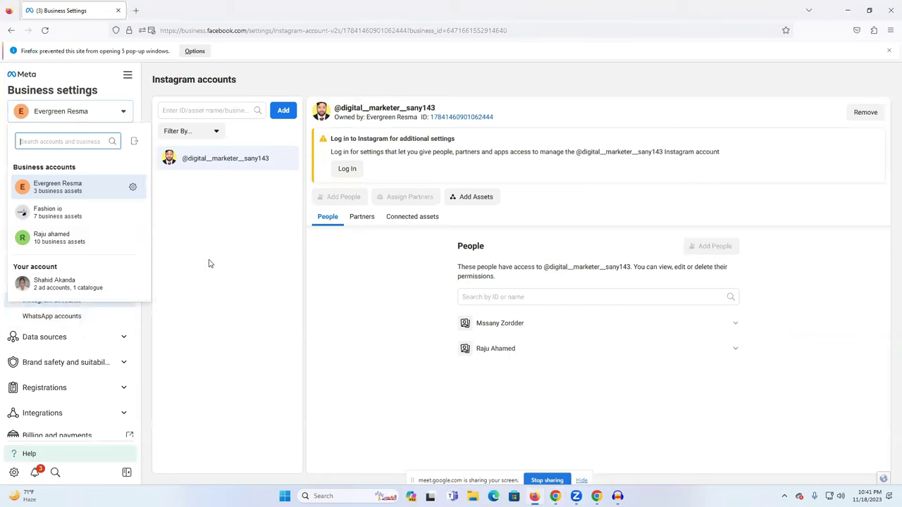
{"action": "left_click", "coordinate": [54, 281]}
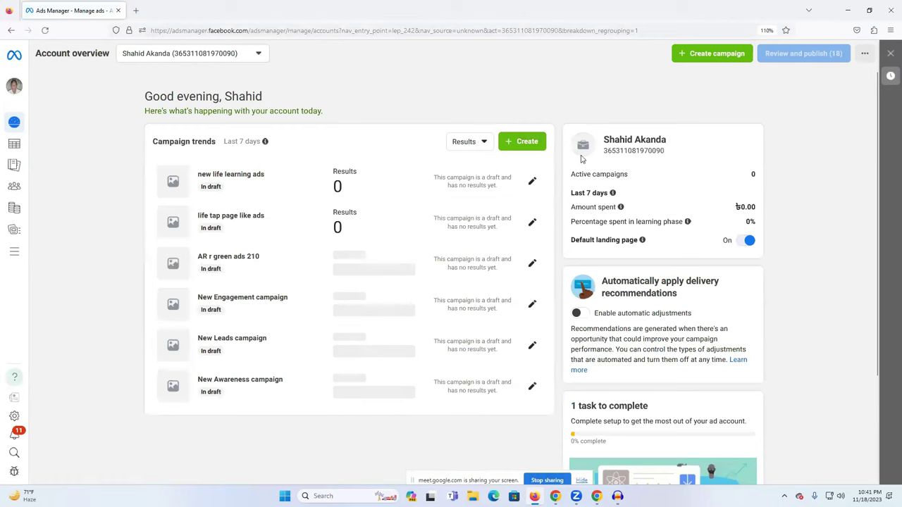
Create a new Auction campaign with the Awareness objective
{"action": "left_click", "coordinate": [520, 142]}
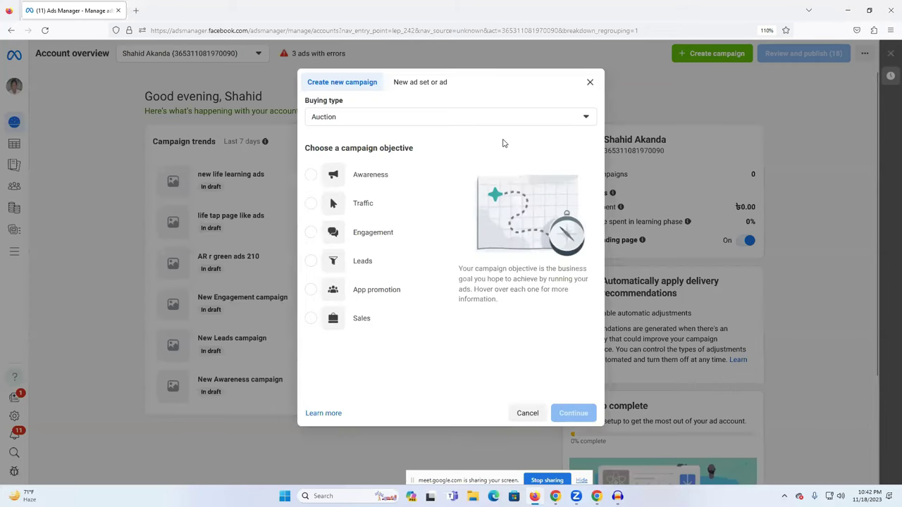
{"action": "left_click", "coordinate": [392, 180]}
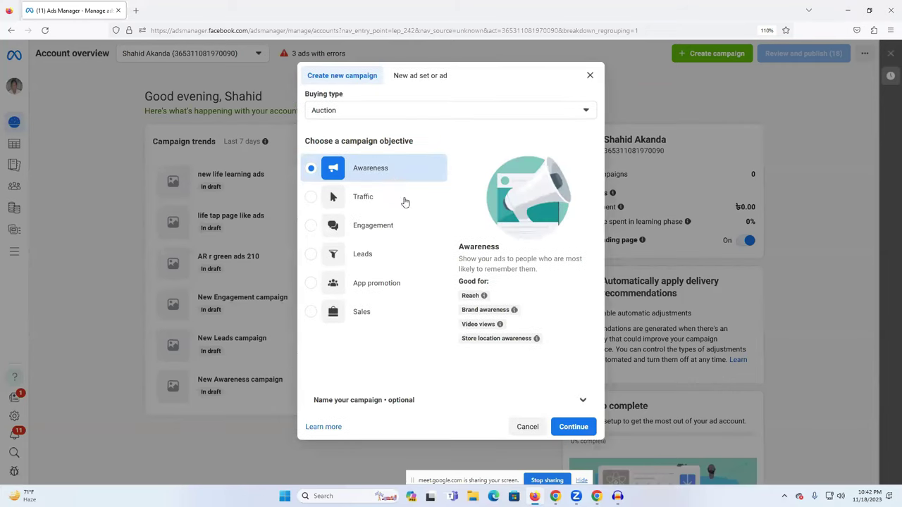
{"action": "left_click", "coordinate": [574, 427]}
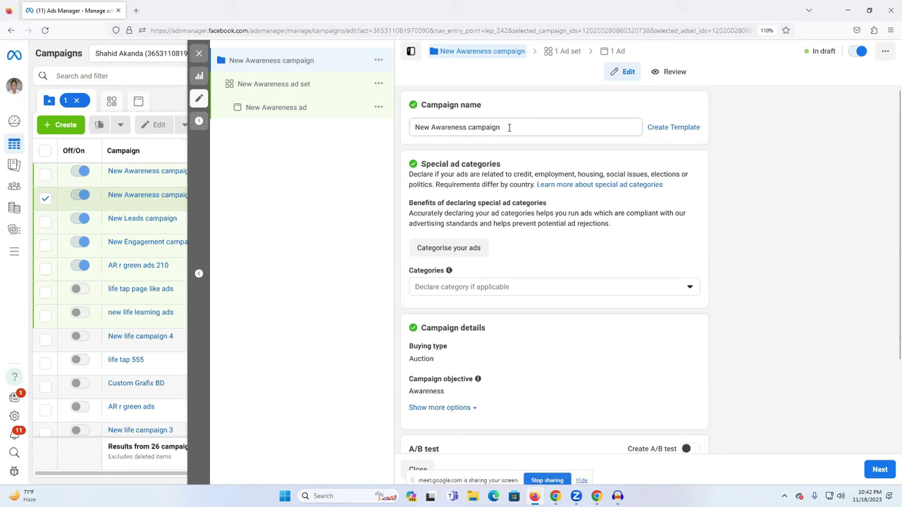
Rename the new awareness campaign "instagram ads"
{"action": "left_click_drag", "start_coordinate": [509, 128], "coordinate": [417, 128]}
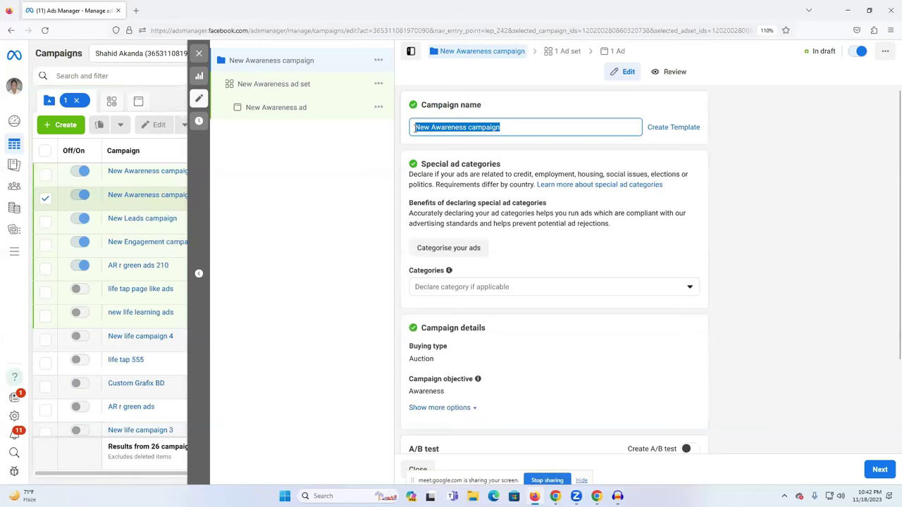
{"action": "type", "text": "insta"}
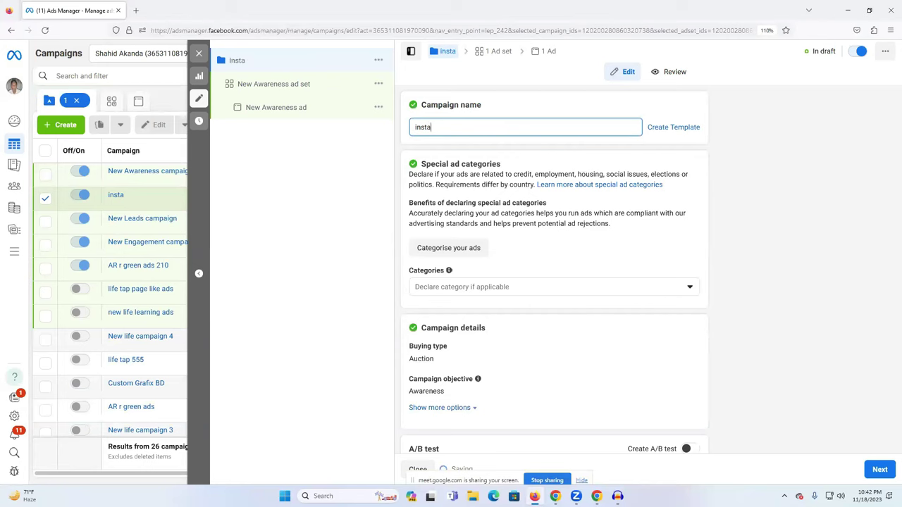
{"action": "type", "text": "gramads"}
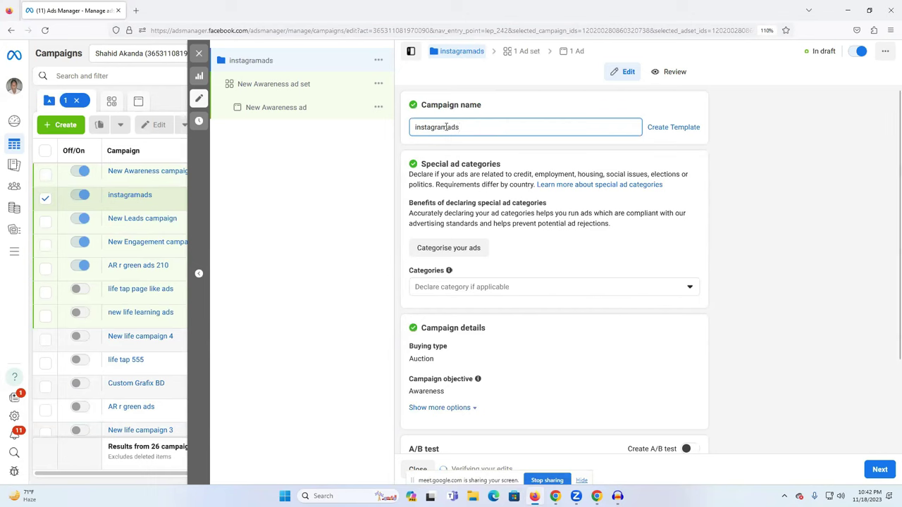
{"action": "key", "text": "Left"}
{"action": "key", "text": "Left"}
{"action": "key", "text": "Left"}
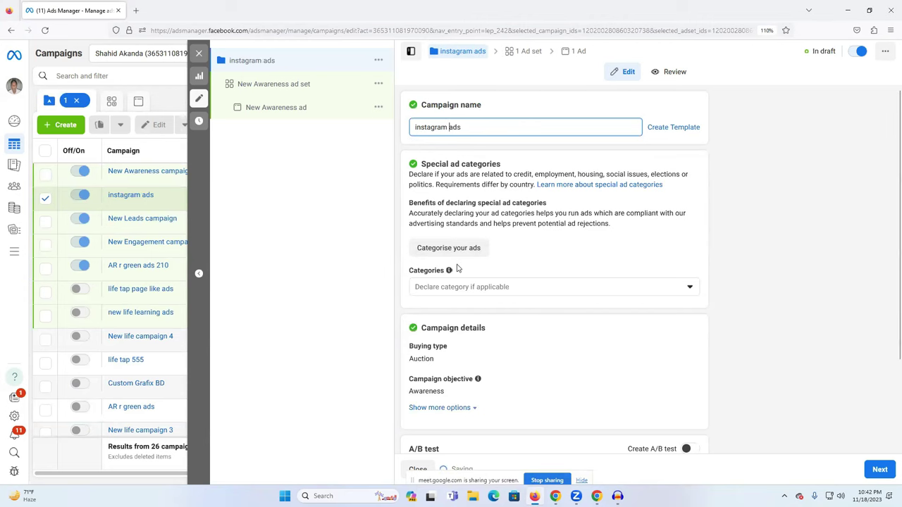
{"action": "scroll", "coordinate": [465, 260], "scroll_direction": "down", "scroll_amount": 1}
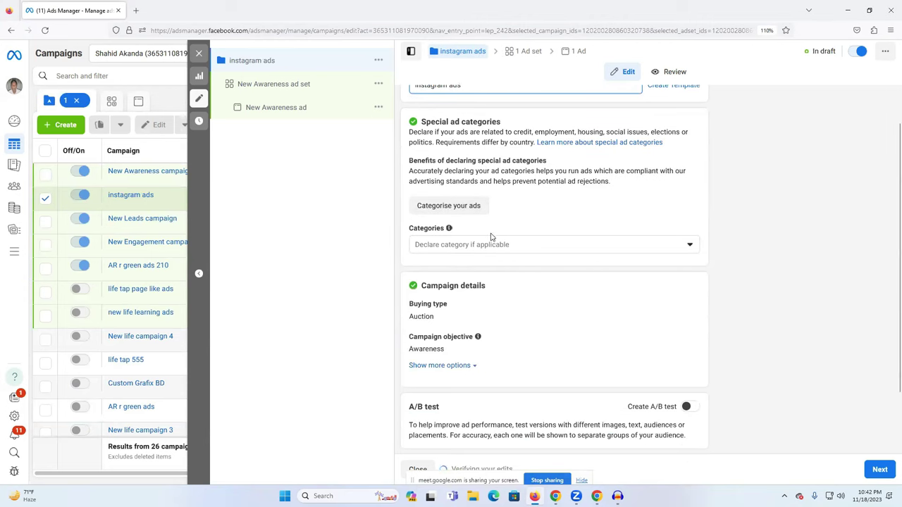
{"action": "scroll", "coordinate": [493, 230], "scroll_direction": "down", "scroll_amount": 2}
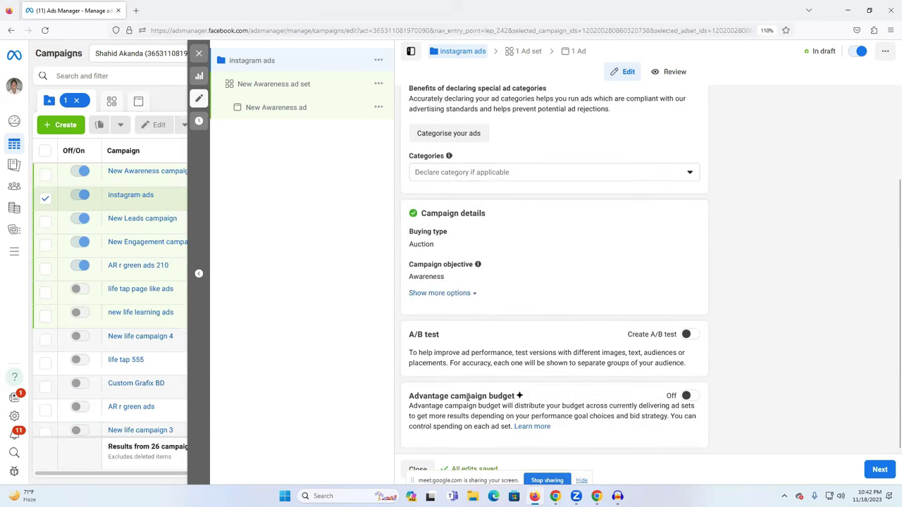
{"action": "left_click", "coordinate": [685, 395]}
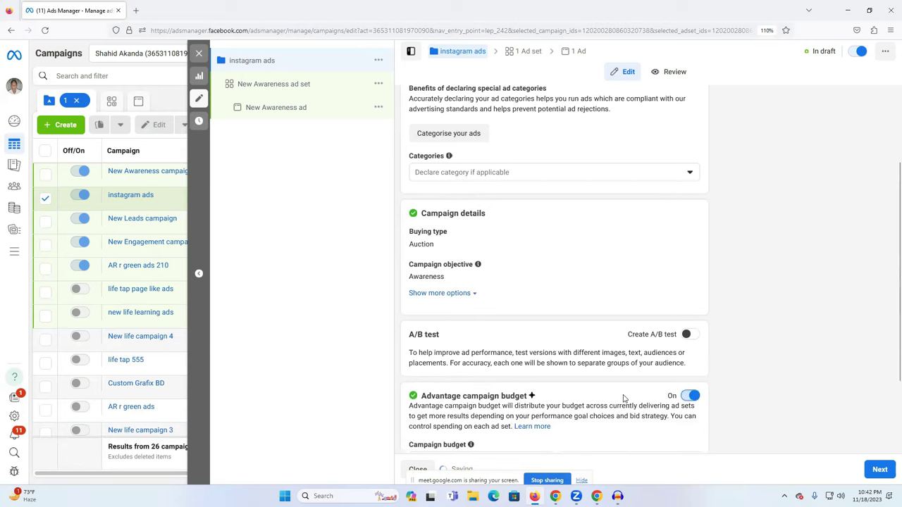
{"action": "scroll", "coordinate": [567, 400], "scroll_direction": "down", "scroll_amount": 3}
{"action": "left_click", "coordinate": [690, 289]}
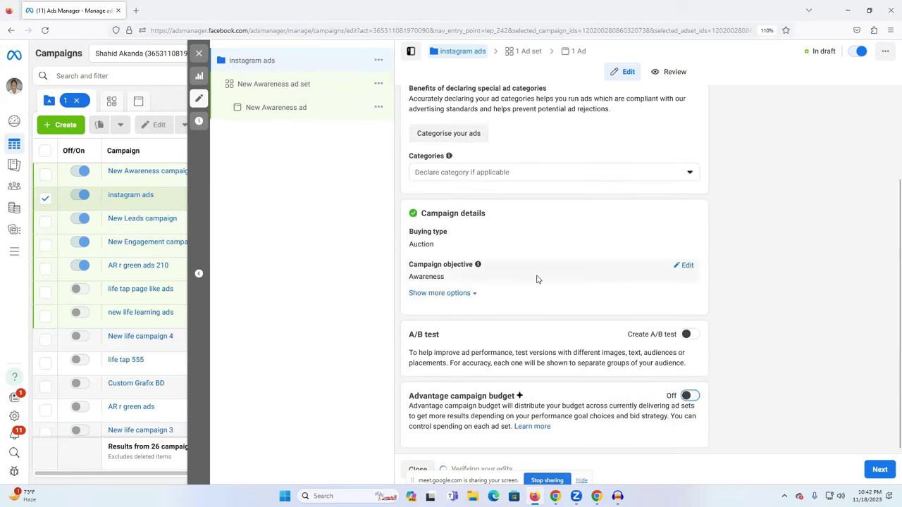
Continue to the campaign's ad set and rename it "Ig ad set"
{"action": "scroll", "coordinate": [620, 247], "scroll_direction": "up", "scroll_amount": 3}
{"action": "left_click", "coordinate": [880, 471]}
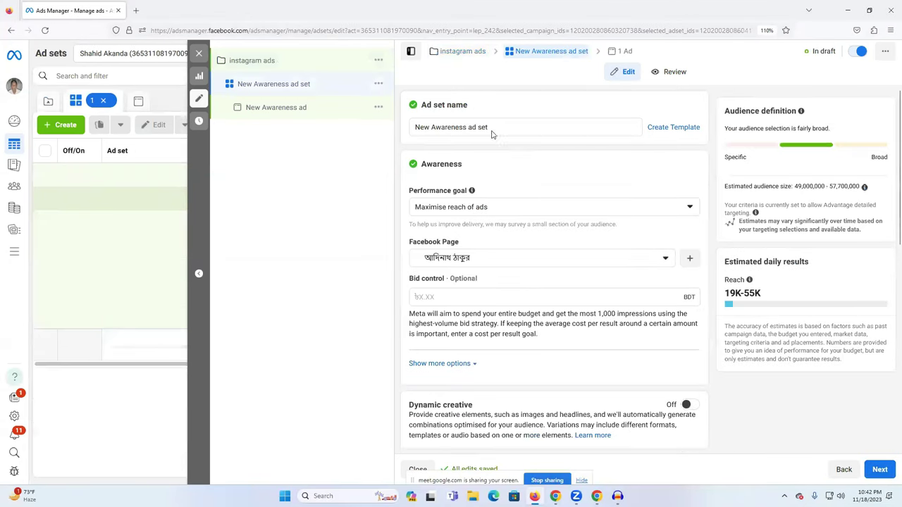
{"action": "left_click_drag", "start_coordinate": [467, 128], "coordinate": [406, 129]}
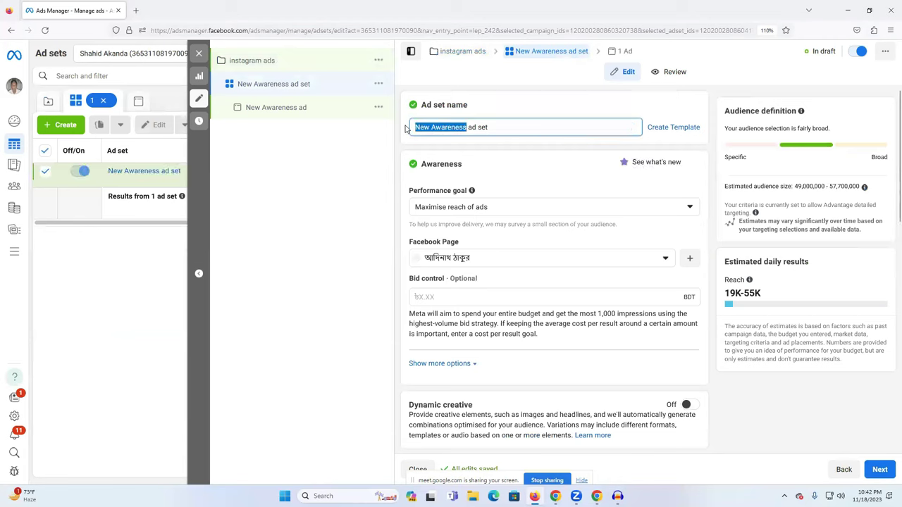
{"action": "type", "text": "Ig"}
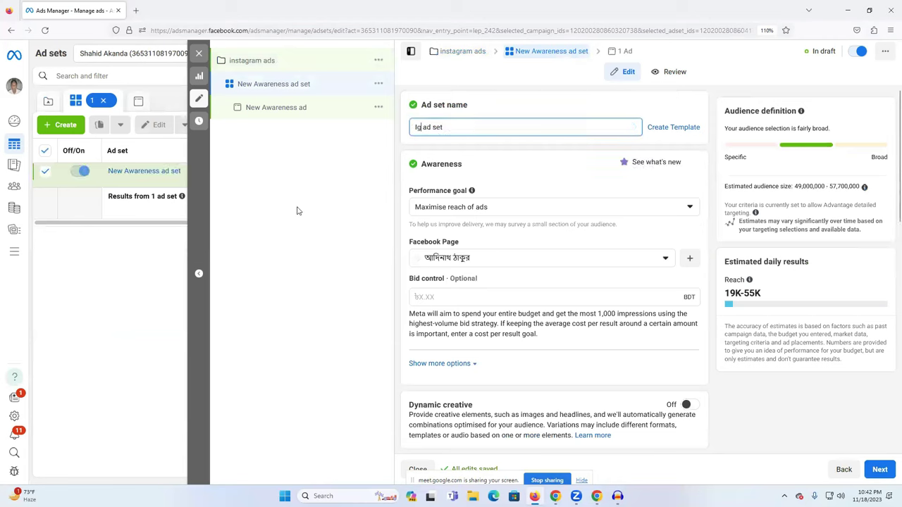
Set the ad set's Facebook Page to the first of the two same-named freelancer Pages among the personal Pages
{"action": "left_click", "coordinate": [484, 262]}
{"action": "scroll", "coordinate": [491, 341], "scroll_direction": "up", "scroll_amount": 10}
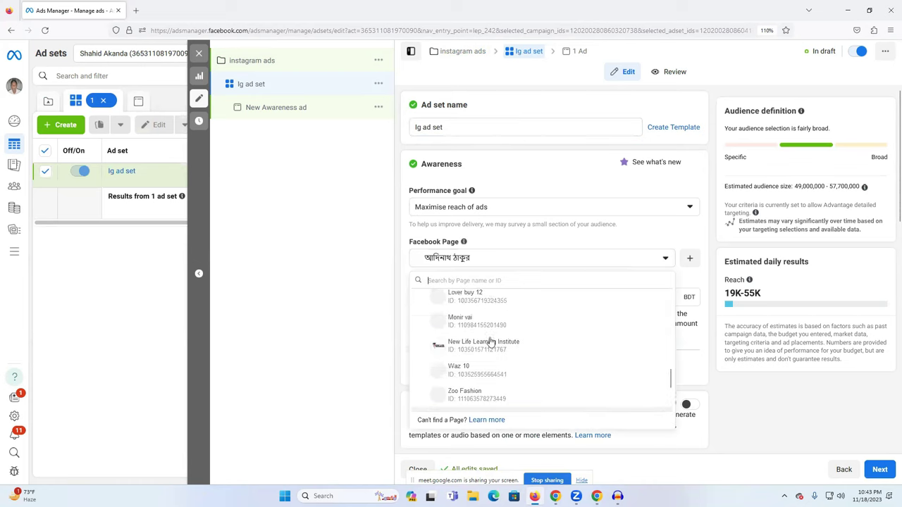
{"action": "scroll", "coordinate": [491, 342], "scroll_direction": "up", "scroll_amount": 5}
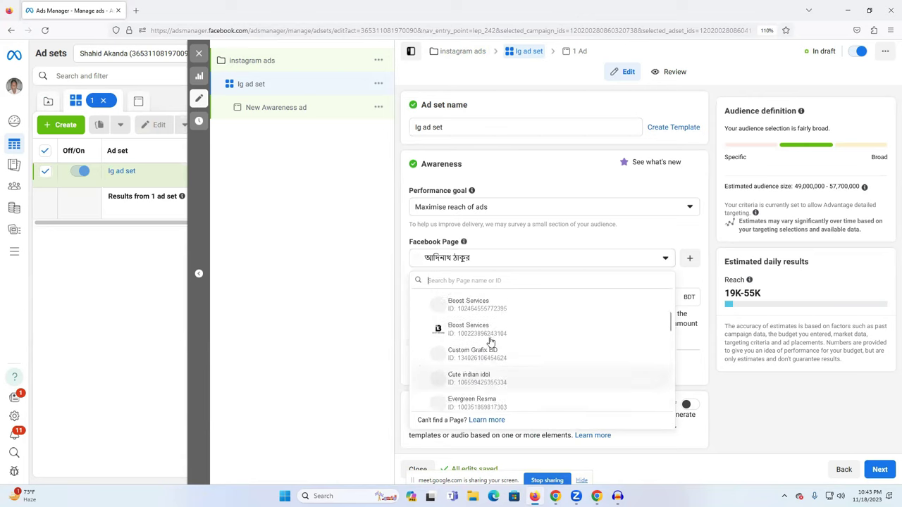
{"action": "scroll", "coordinate": [491, 341], "scroll_direction": "down", "scroll_amount": 3}
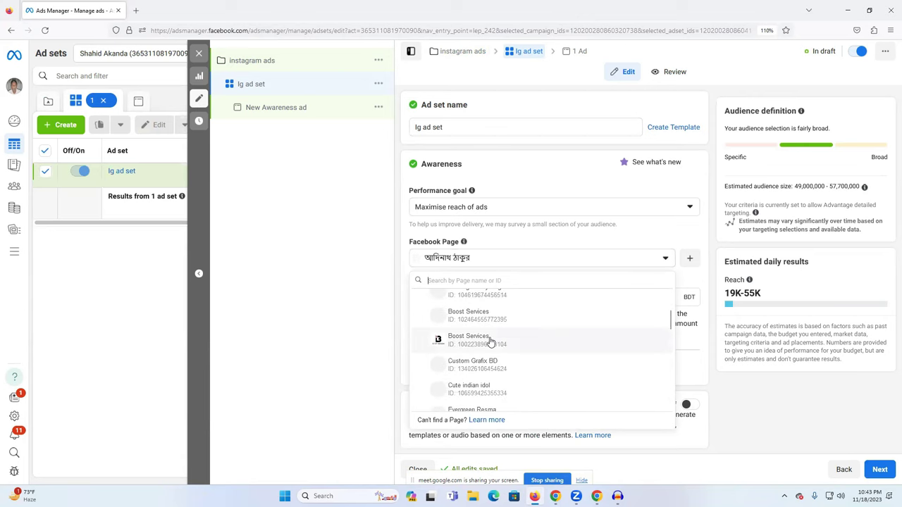
{"action": "scroll", "coordinate": [491, 341], "scroll_direction": "down", "scroll_amount": 5}
{"action": "scroll", "coordinate": [491, 342], "scroll_direction": "down", "scroll_amount": 7}
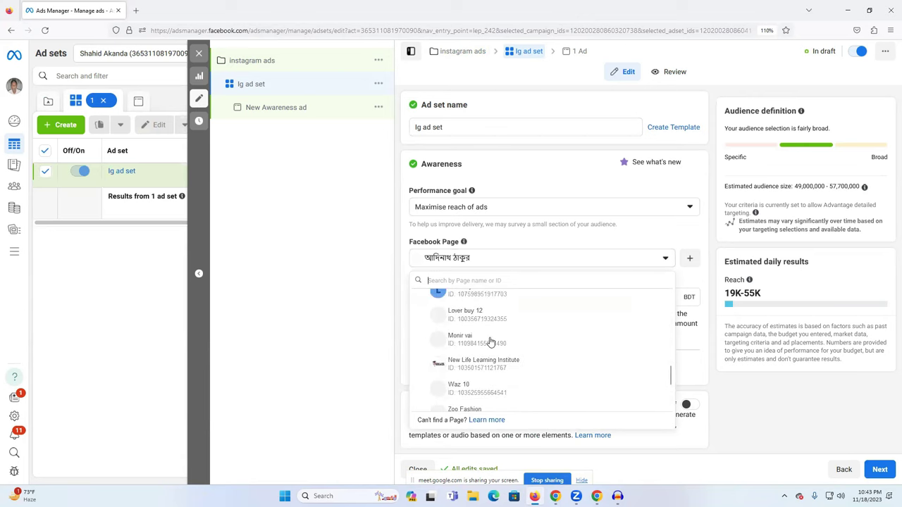
{"action": "scroll", "coordinate": [491, 342], "scroll_direction": "up", "scroll_amount": 10}
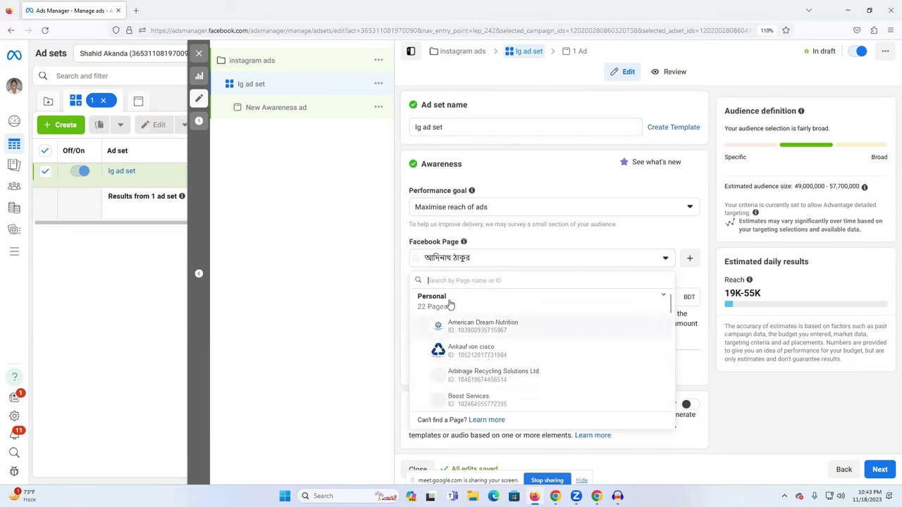
{"action": "left_click", "coordinate": [451, 303]}
{"action": "left_click", "coordinate": [451, 303]}
{"action": "scroll", "coordinate": [491, 352], "scroll_direction": "down", "scroll_amount": 5}
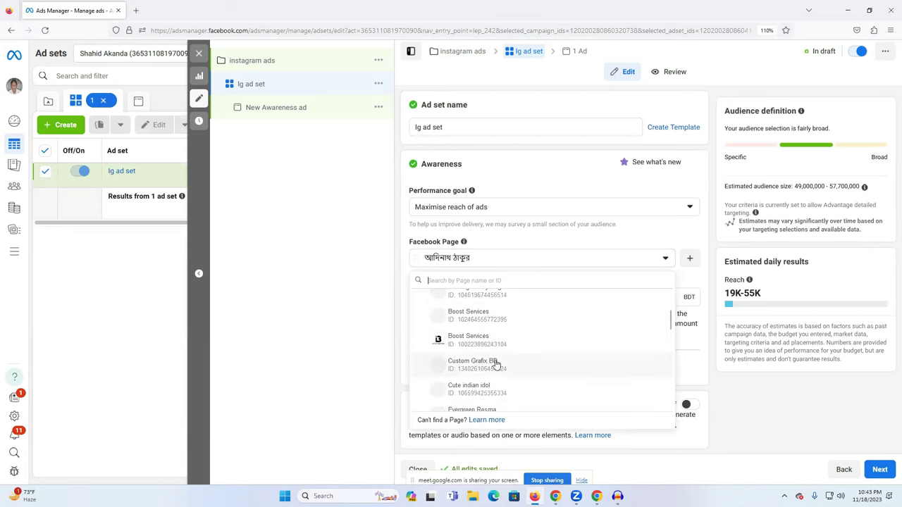
{"action": "scroll", "coordinate": [502, 365], "scroll_direction": "down", "scroll_amount": 1}
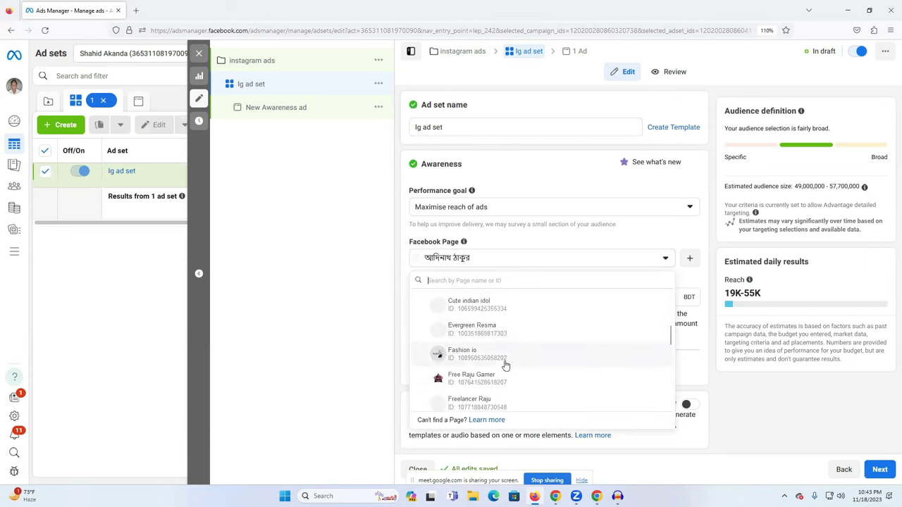
{"action": "scroll", "coordinate": [506, 365], "scroll_direction": "down", "scroll_amount": 1}
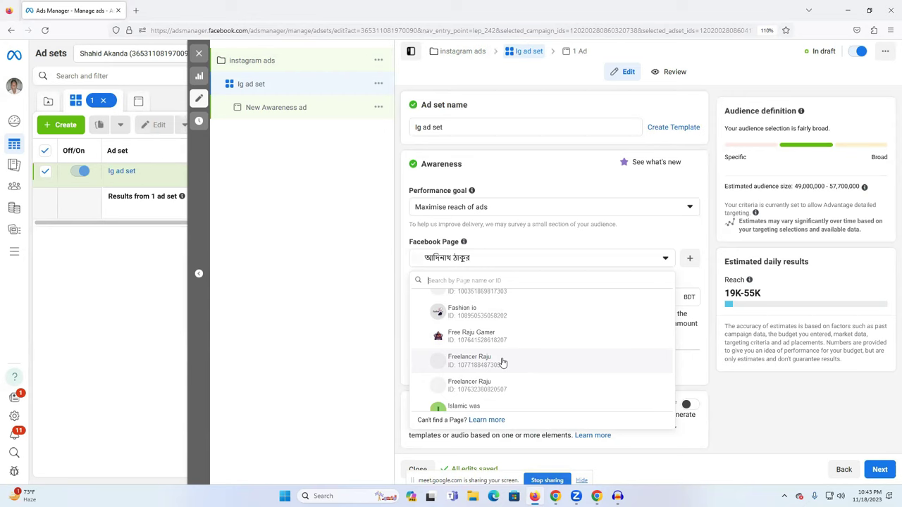
{"action": "left_click", "coordinate": [502, 362]}
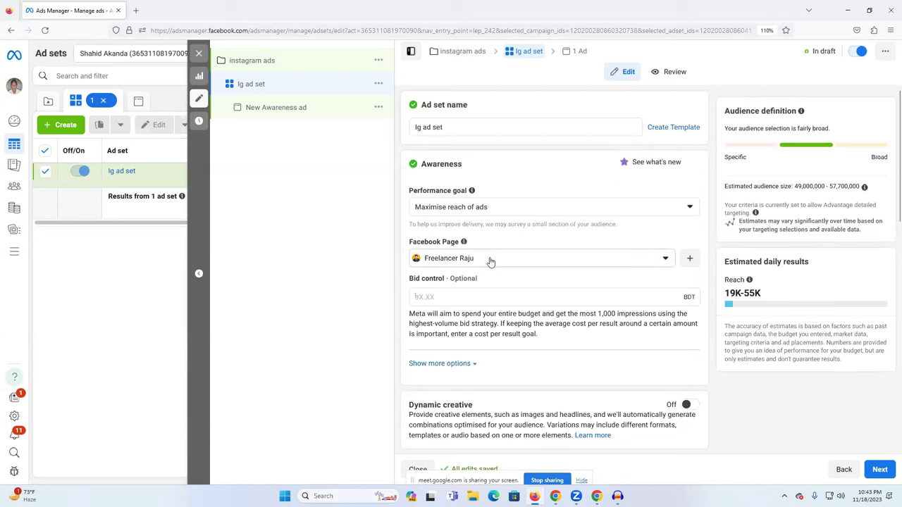
Set the ad set's daily budget to 500 BDT
{"action": "scroll", "coordinate": [491, 260], "scroll_direction": "down", "scroll_amount": 2}
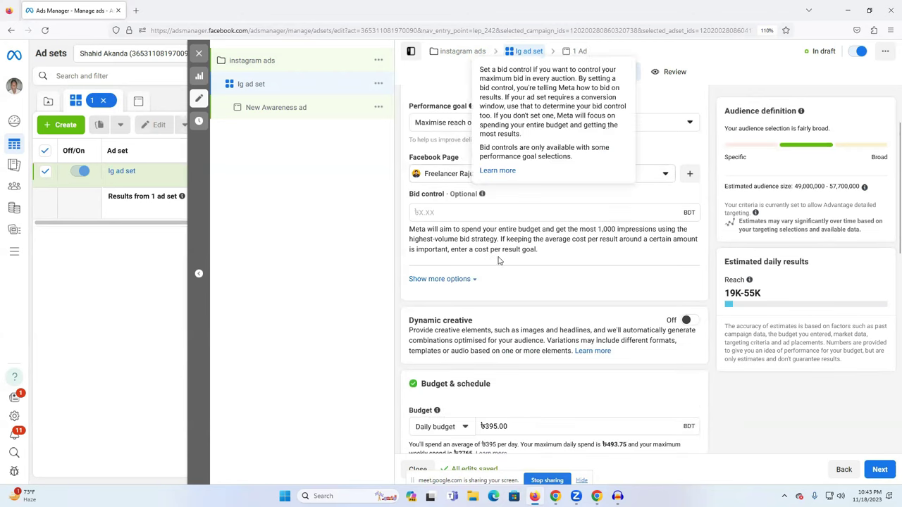
{"action": "scroll", "coordinate": [498, 261], "scroll_direction": "down", "scroll_amount": 3}
{"action": "left_click_drag", "start_coordinate": [496, 300], "coordinate": [480, 301]}
{"action": "left_click", "coordinate": [482, 299]}
{"action": "type", "text": "500"}
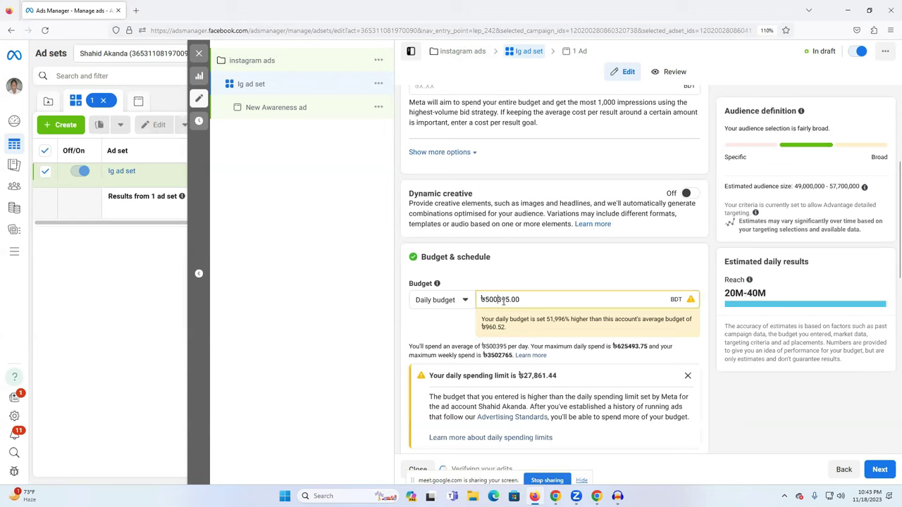
{"action": "key", "text": "BackSpace"}
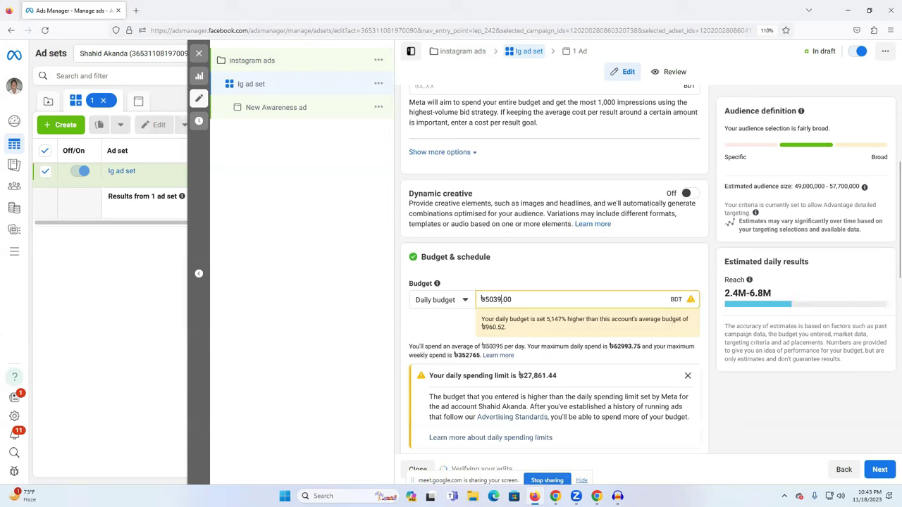
{"action": "left_click", "coordinate": [497, 299]}
{"action": "left_click_drag", "start_coordinate": [498, 300], "coordinate": [494, 299]}
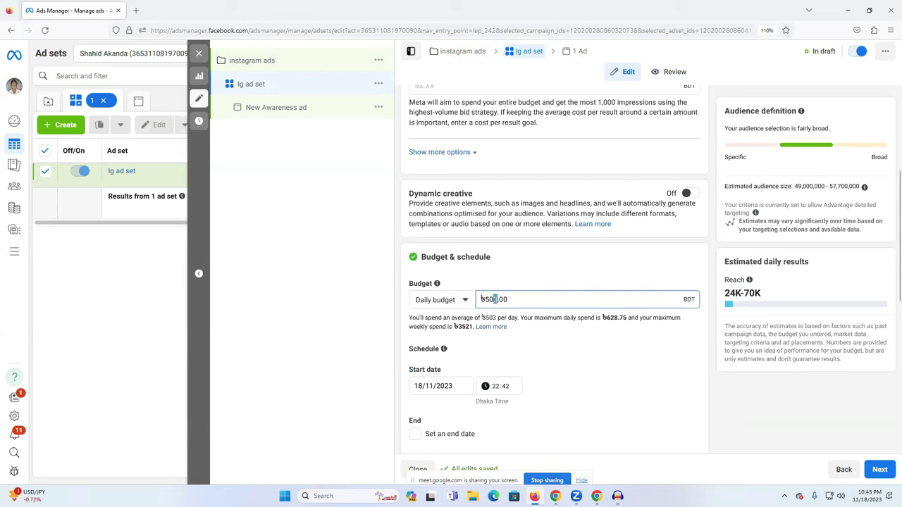
{"action": "left_click", "coordinate": [378, 305]}
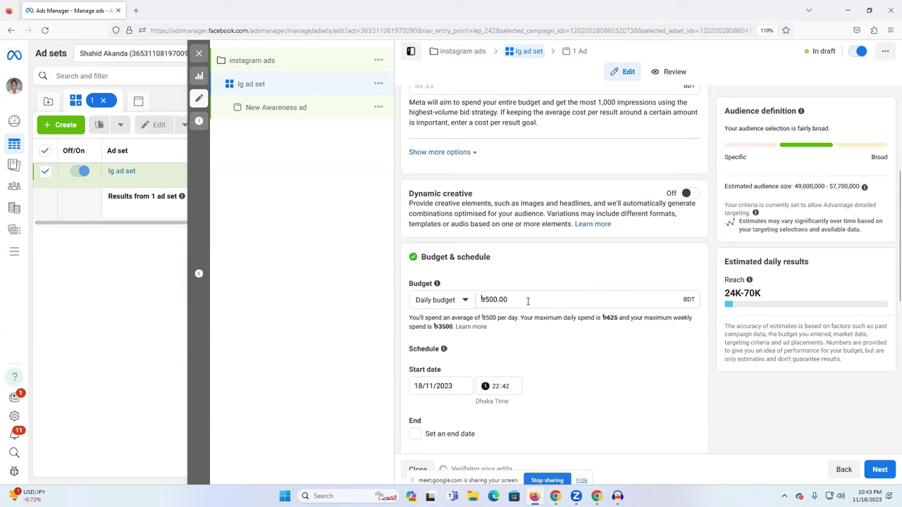
Schedule the ad set to start on 20/11/2023 with no end date
{"action": "scroll", "coordinate": [528, 301], "scroll_direction": "down", "scroll_amount": 1}
{"action": "scroll", "coordinate": [527, 301], "scroll_direction": "down", "scroll_amount": 1}
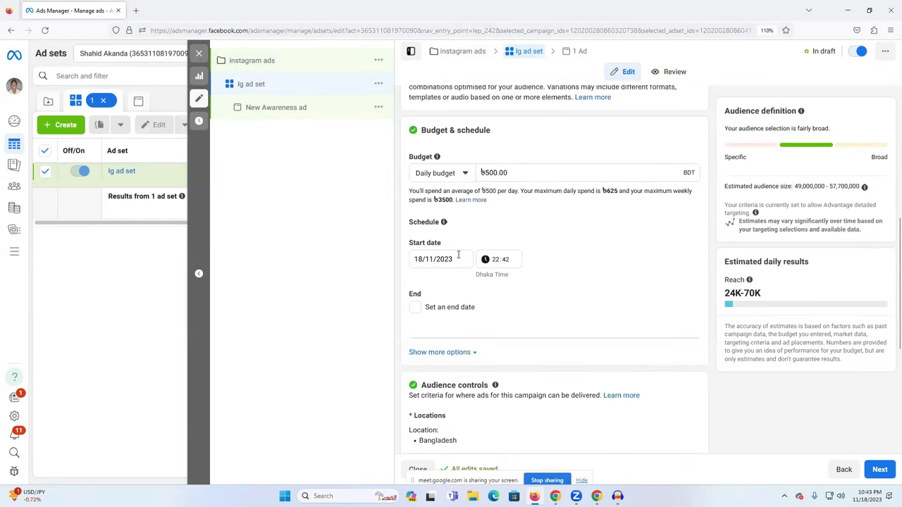
{"action": "left_click", "coordinate": [431, 258]}
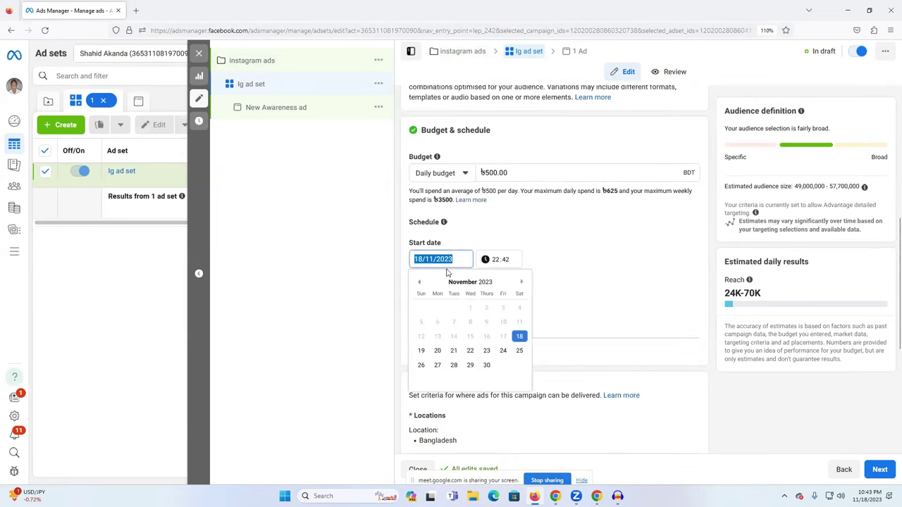
{"action": "left_click", "coordinate": [436, 350]}
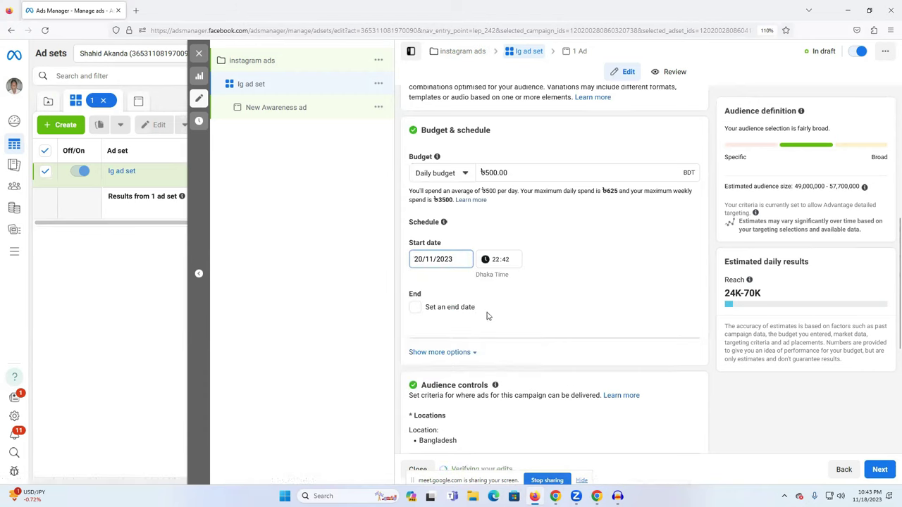
{"action": "left_click", "coordinate": [416, 307]}
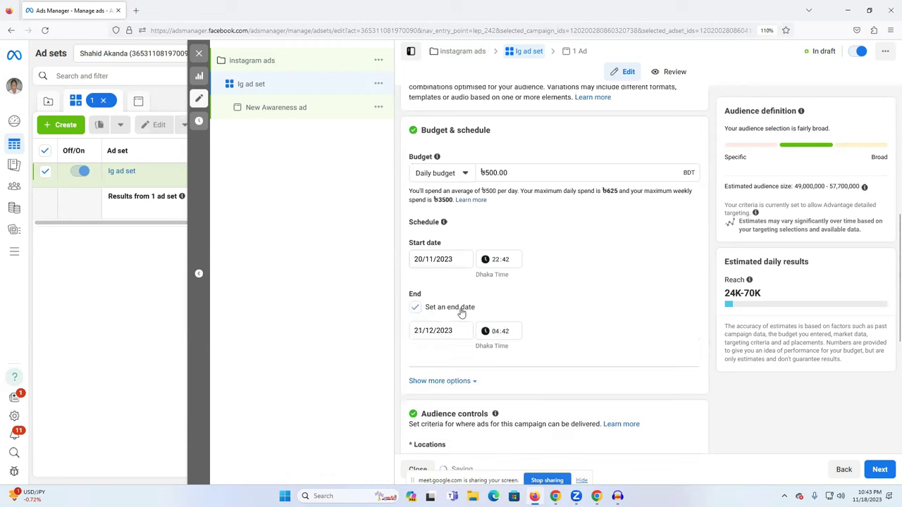
{"action": "left_click", "coordinate": [416, 307]}
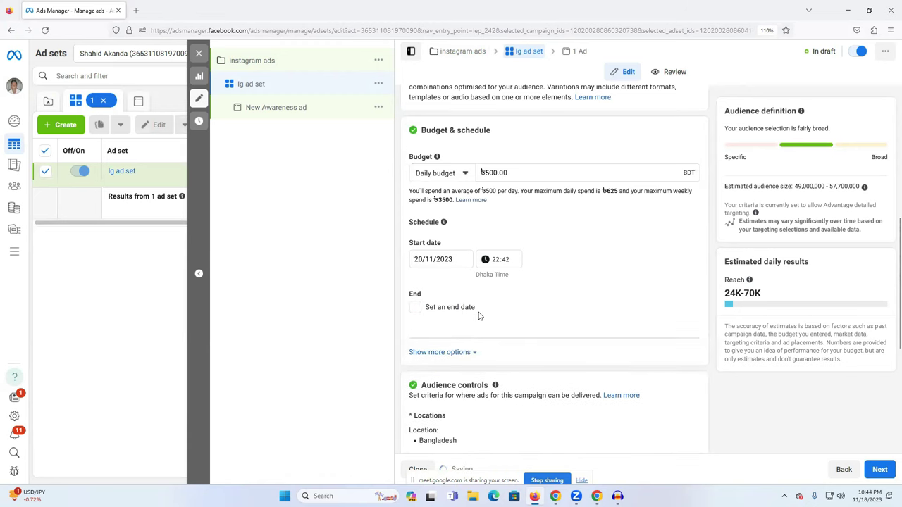
Open the ad set's audience locations for editing and check the included location
{"action": "scroll", "coordinate": [478, 316], "scroll_direction": "down", "scroll_amount": 2}
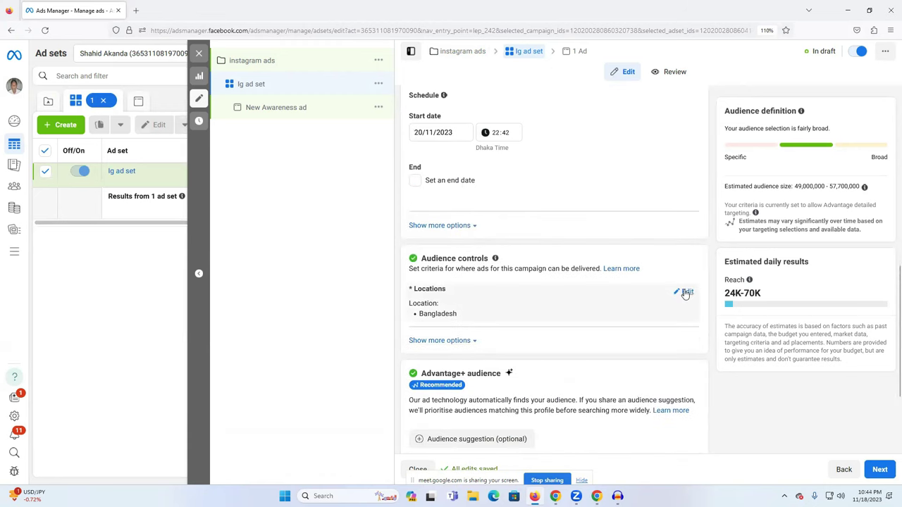
{"action": "left_click", "coordinate": [684, 292]}
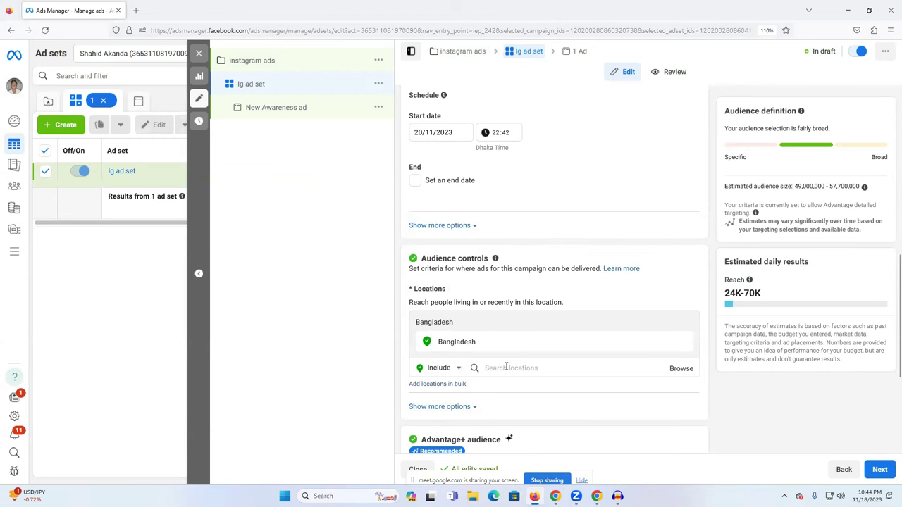
{"action": "scroll", "coordinate": [491, 340], "scroll_direction": "down", "scroll_amount": 2}
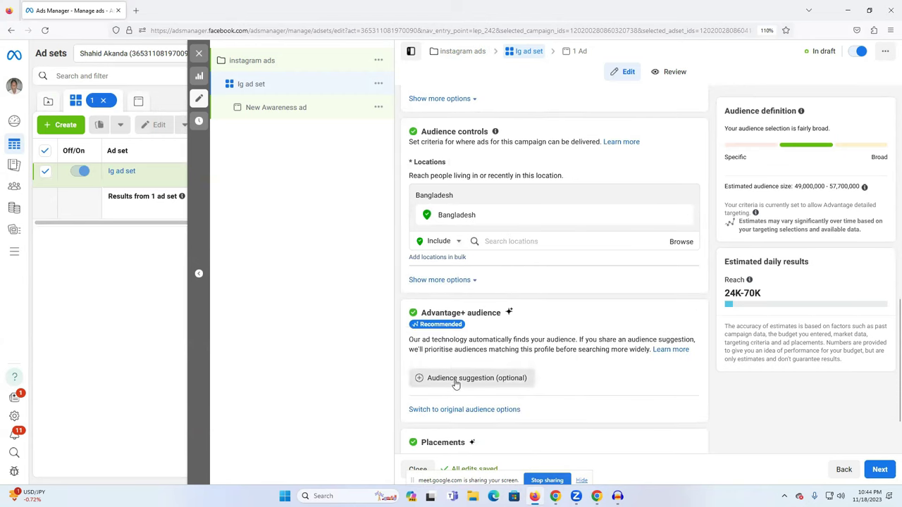
Add an Advantage+ audience suggestion with an age range of 18 to 45
{"action": "left_click", "coordinate": [472, 380]}
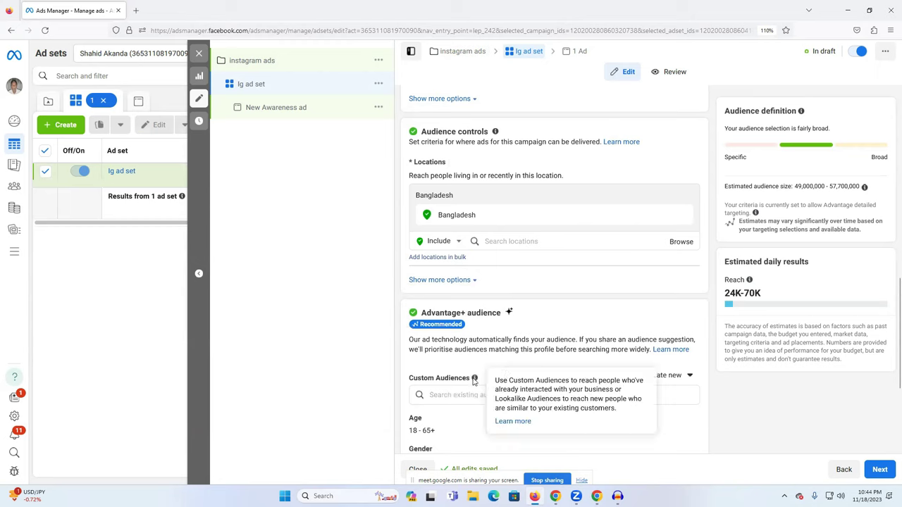
{"action": "scroll", "coordinate": [446, 338], "scroll_direction": "down", "scroll_amount": 2}
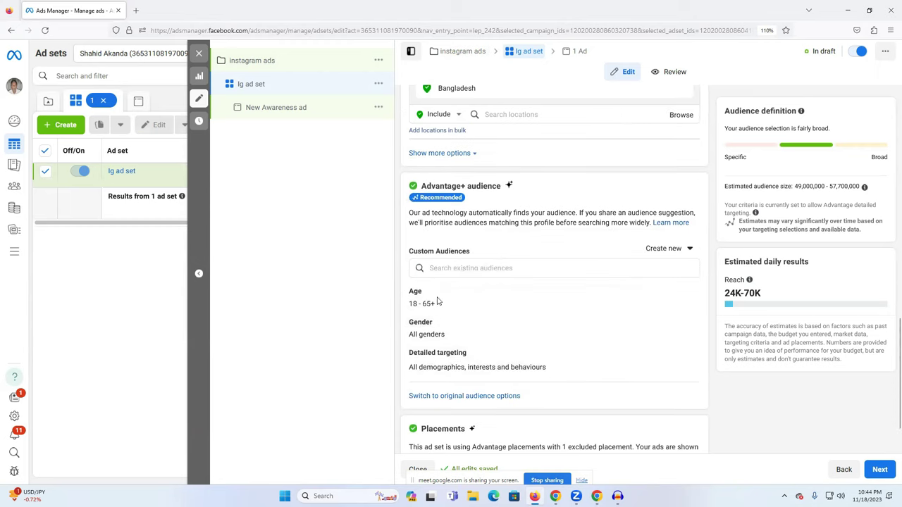
{"action": "left_click", "coordinate": [690, 295]}
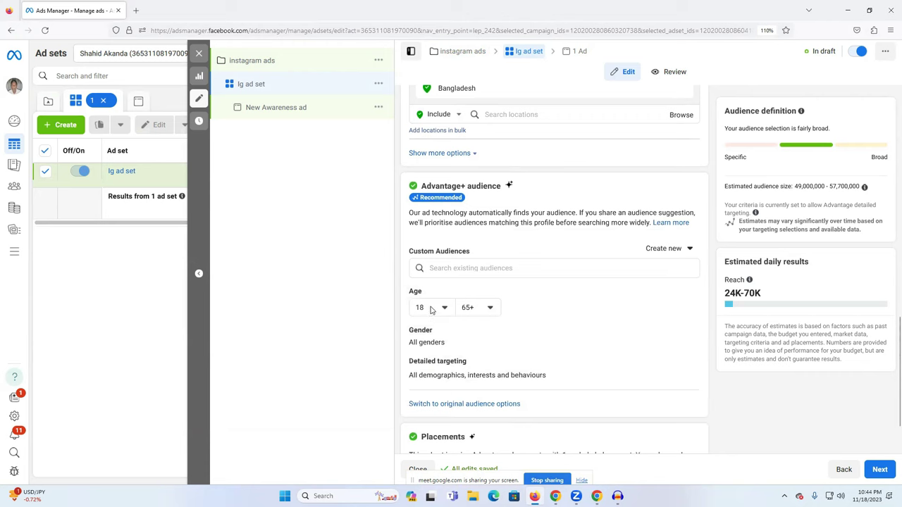
{"action": "left_click", "coordinate": [431, 308]}
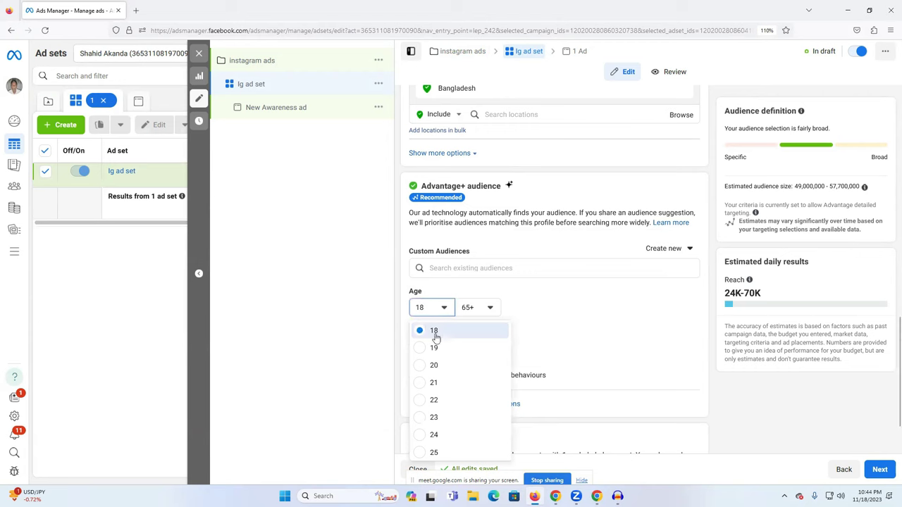
{"action": "left_click", "coordinate": [435, 337]}
{"action": "left_click", "coordinate": [479, 307]}
{"action": "scroll", "coordinate": [490, 377], "scroll_direction": "up", "scroll_amount": 2}
{"action": "scroll", "coordinate": [495, 378], "scroll_direction": "up", "scroll_amount": 4}
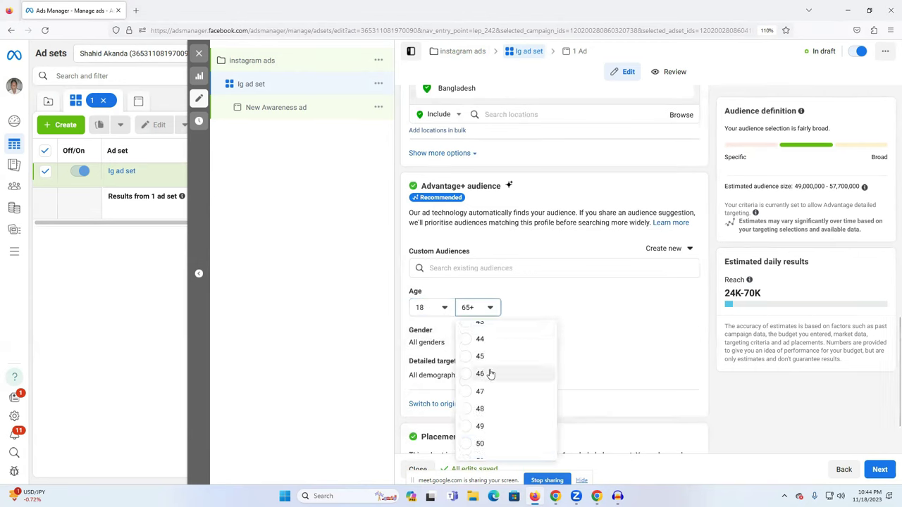
{"action": "left_click", "coordinate": [513, 350]}
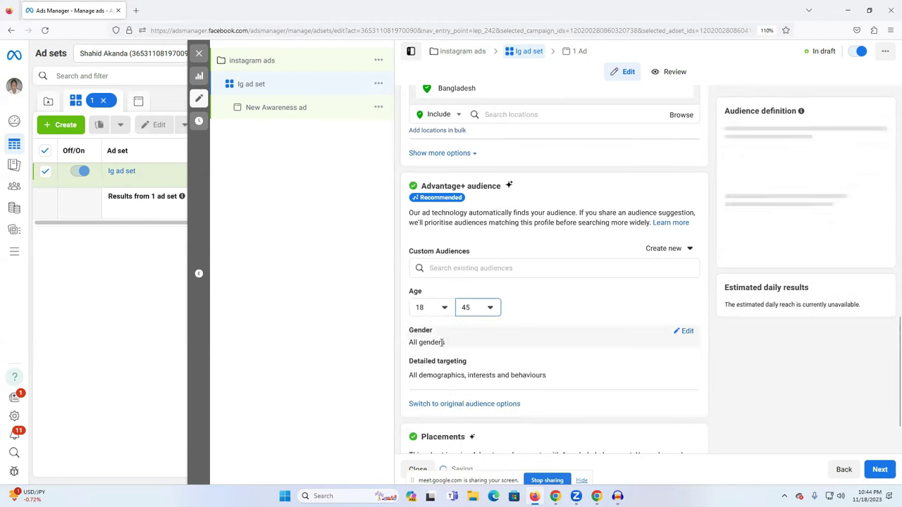
Open the audience suggestion's gender and detailed targeting settings and look over their options
{"action": "left_click", "coordinate": [695, 336]}
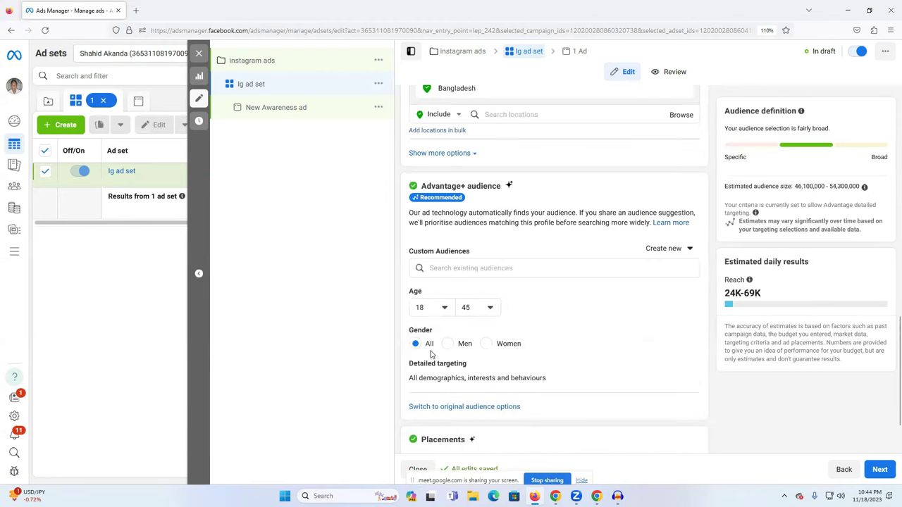
{"action": "scroll", "coordinate": [581, 344], "scroll_direction": "down", "scroll_amount": 1}
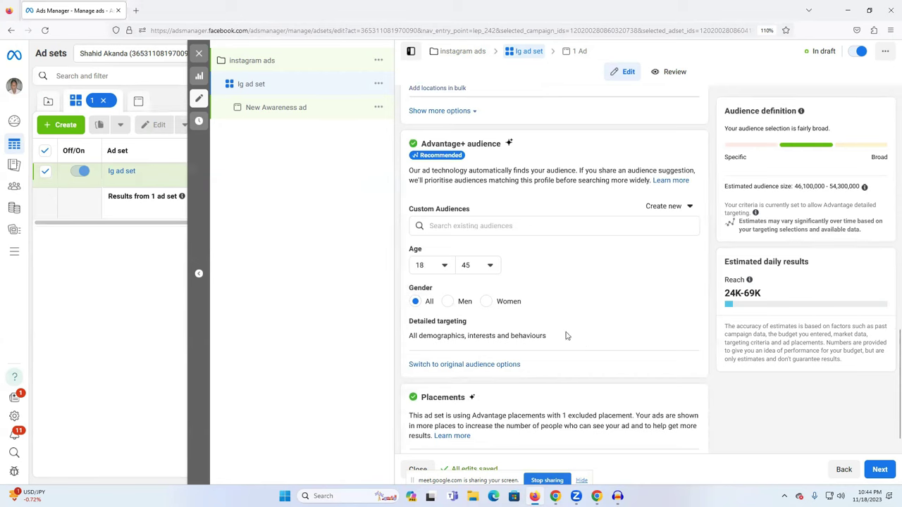
{"action": "left_click", "coordinate": [684, 331]}
{"action": "left_click", "coordinate": [473, 350]}
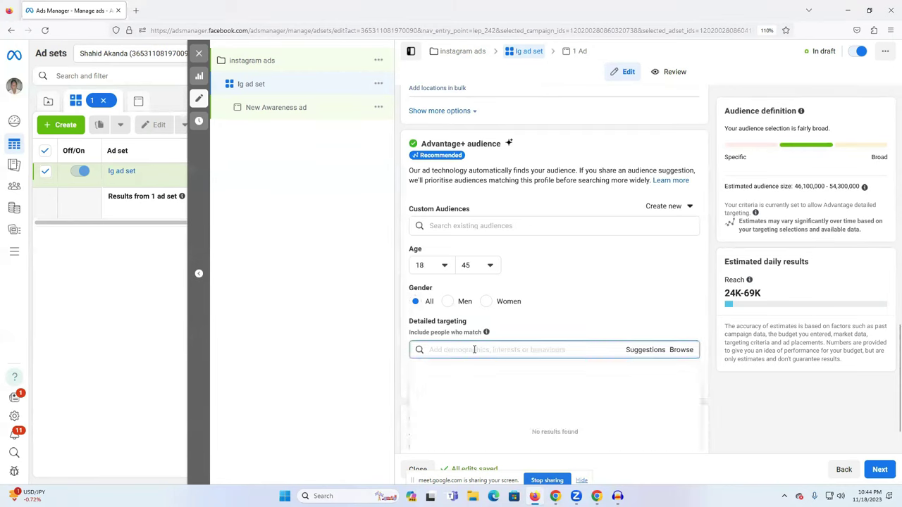
{"action": "left_click", "coordinate": [714, 413]}
Open the ad set's placement controls and switch to manual placements
{"action": "scroll", "coordinate": [732, 408], "scroll_direction": "down", "scroll_amount": 1}
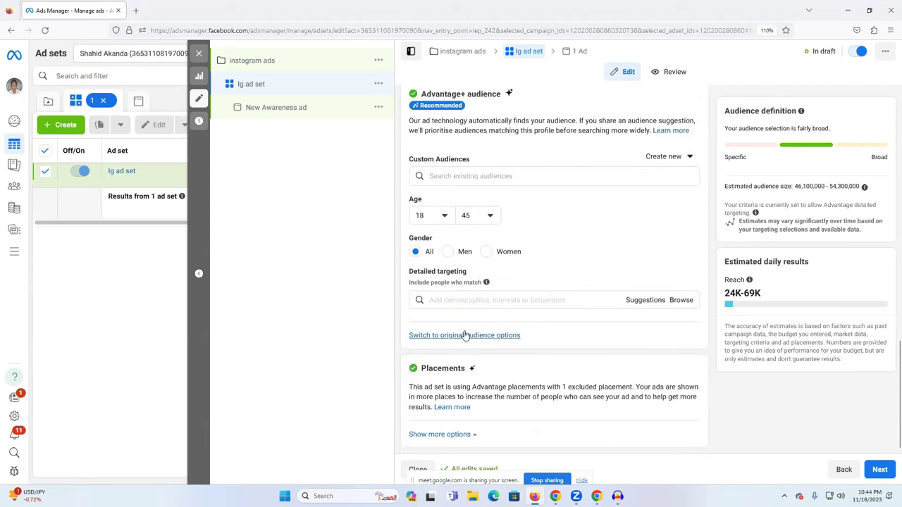
{"action": "left_click", "coordinate": [465, 433]}
{"action": "scroll", "coordinate": [461, 416], "scroll_direction": "down", "scroll_amount": 1}
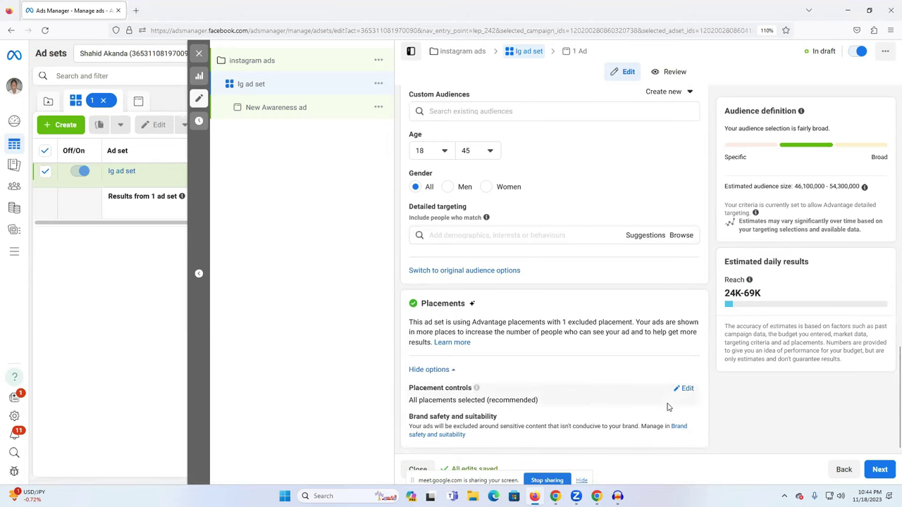
{"action": "left_click", "coordinate": [686, 389]}
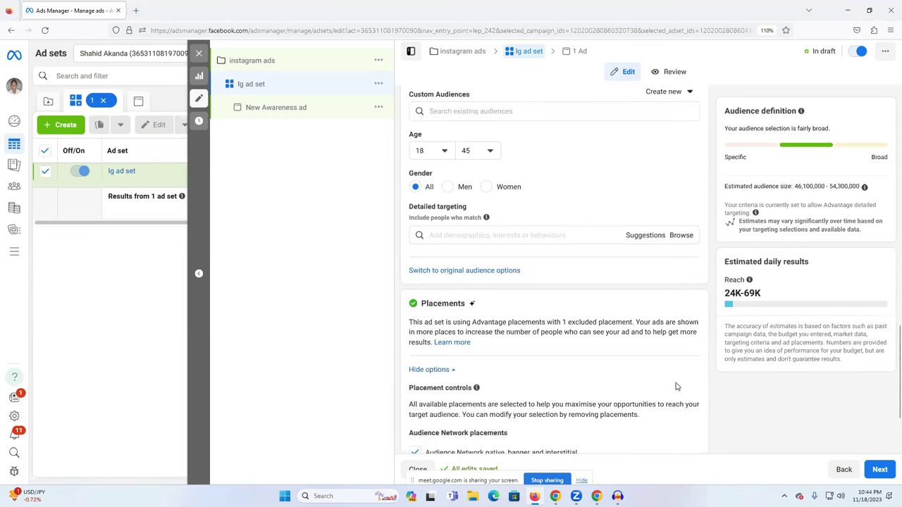
{"action": "scroll", "coordinate": [676, 386], "scroll_direction": "down", "scroll_amount": 2}
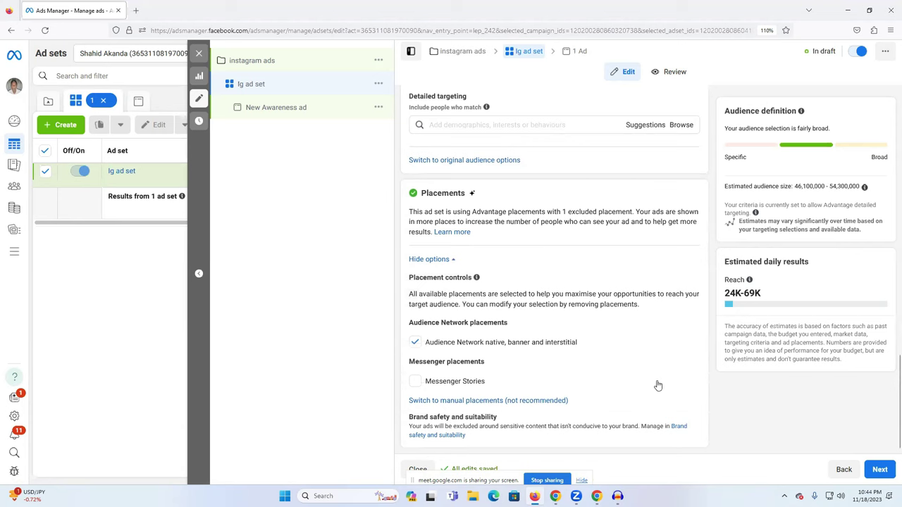
{"action": "left_click", "coordinate": [466, 400]}
Remove Facebook and Audience Network from the platforms, leaving only Instagram selected
{"action": "scroll", "coordinate": [599, 317], "scroll_direction": "down", "scroll_amount": 2}
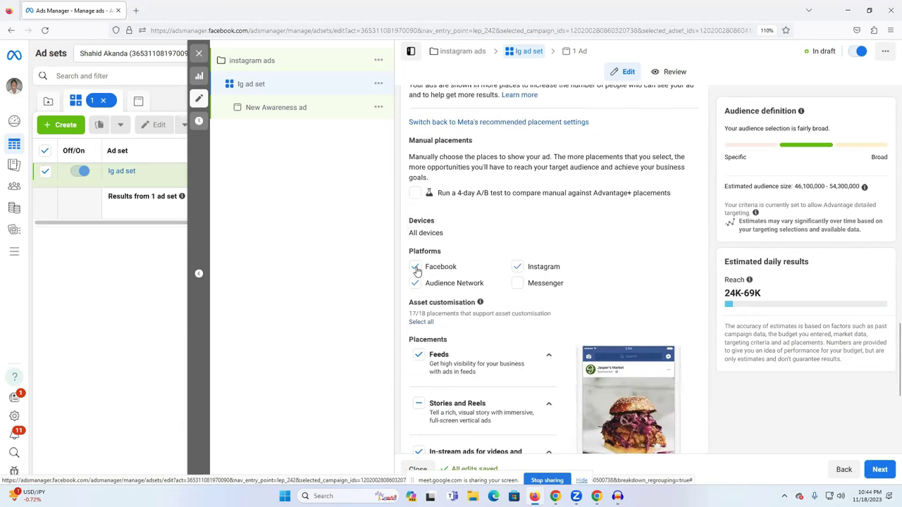
{"action": "left_click", "coordinate": [415, 267]}
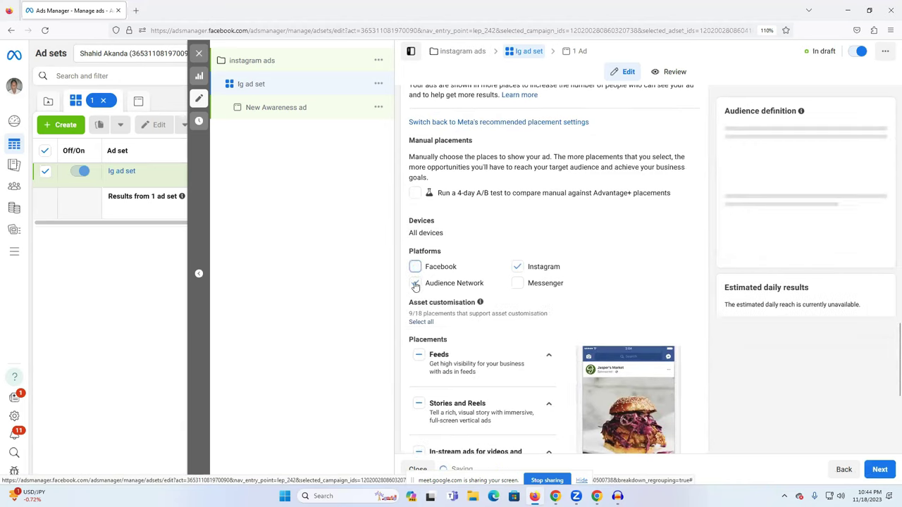
{"action": "left_click", "coordinate": [415, 283]}
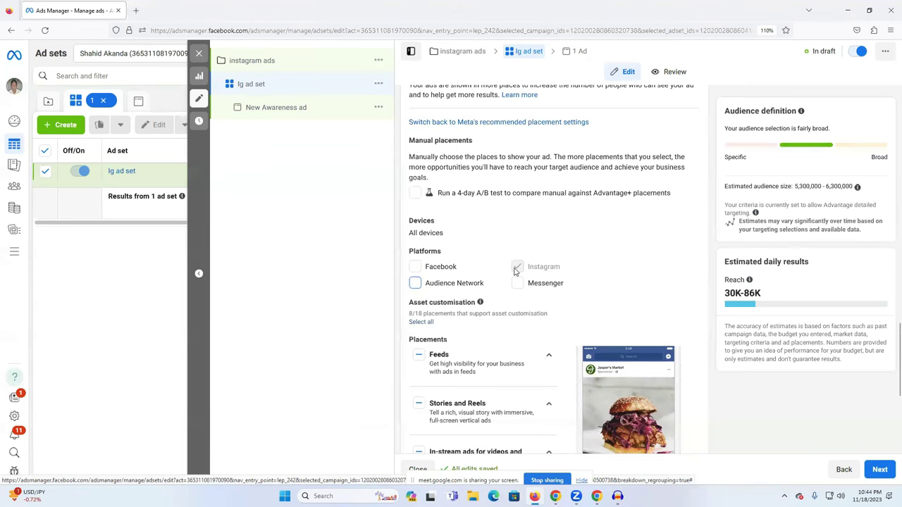
Continue to the ad and rename it "ig ad"
{"action": "scroll", "coordinate": [542, 271], "scroll_direction": "down", "scroll_amount": 3}
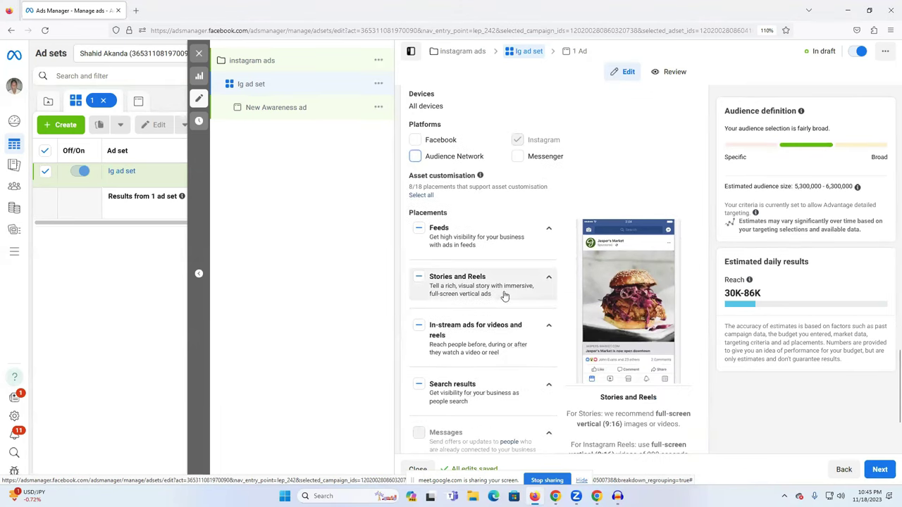
{"action": "scroll", "coordinate": [484, 321], "scroll_direction": "down", "scroll_amount": 2}
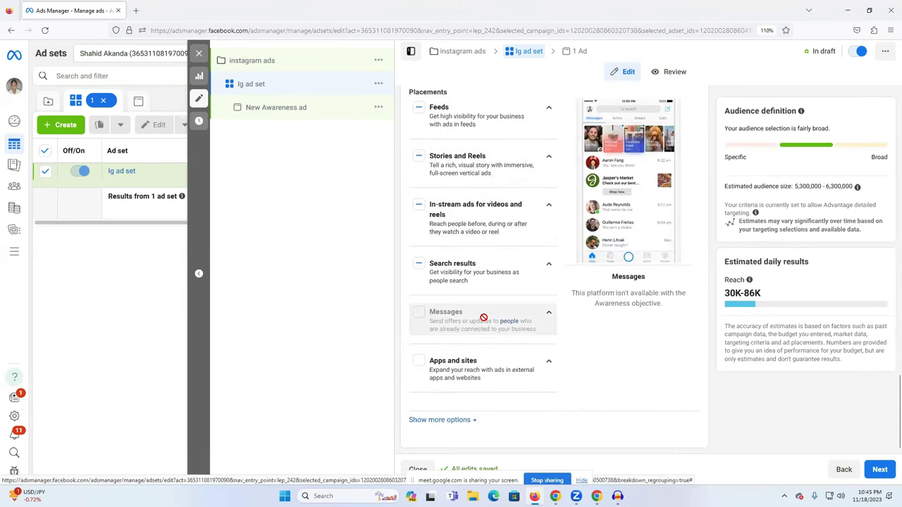
{"action": "scroll", "coordinate": [484, 321], "scroll_direction": "up", "scroll_amount": 3}
{"action": "scroll", "coordinate": [503, 254], "scroll_direction": "up", "scroll_amount": 2}
{"action": "scroll", "coordinate": [507, 239], "scroll_direction": "up", "scroll_amount": 8}
{"action": "scroll", "coordinate": [538, 238], "scroll_direction": "up", "scroll_amount": 5}
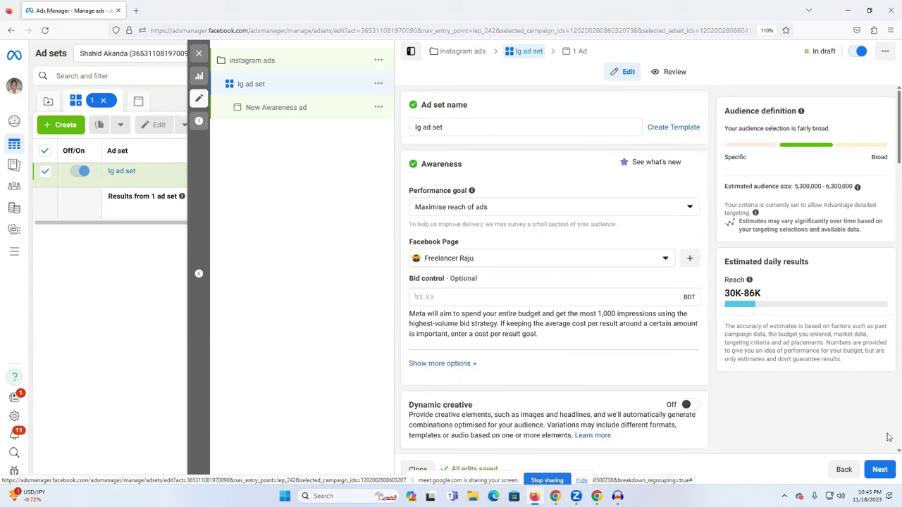
{"action": "left_click", "coordinate": [879, 470]}
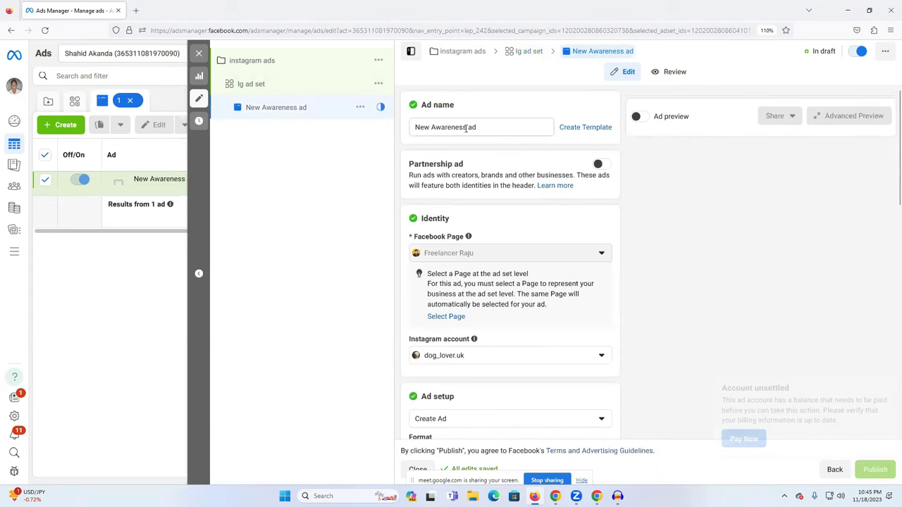
{"action": "left_click_drag", "start_coordinate": [467, 127], "coordinate": [408, 127]}
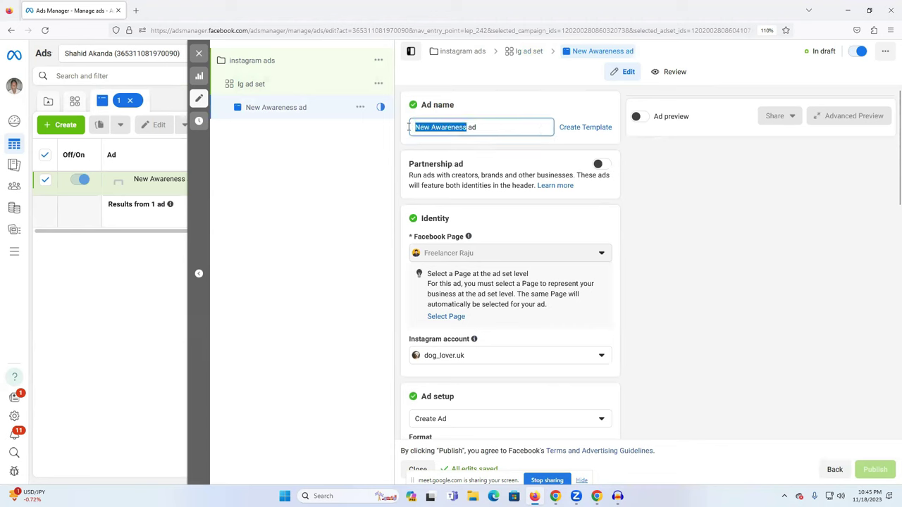
{"action": "type", "text": "Ig"}
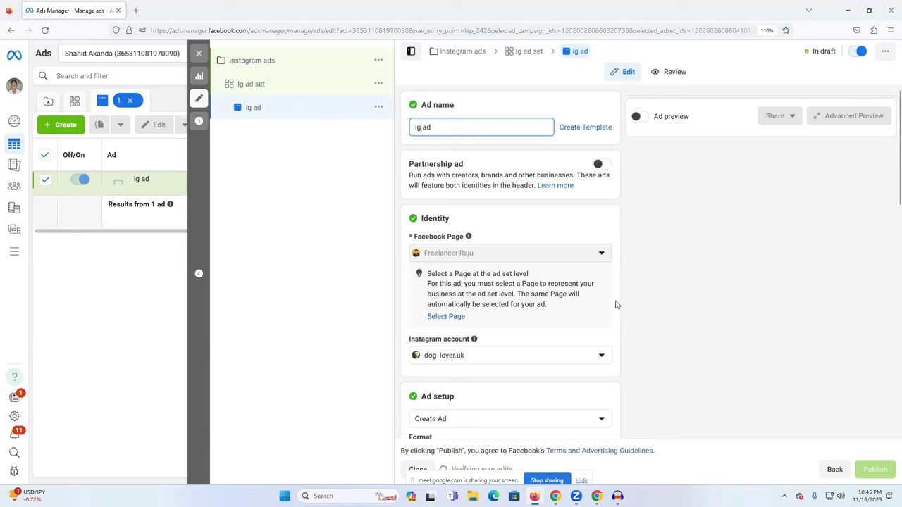
Check the ad's Instagram account choice and compare it with the account shown in Facebook's Linked Accounts settings in Chrome
{"action": "scroll", "coordinate": [462, 303], "scroll_direction": "down", "scroll_amount": 1}
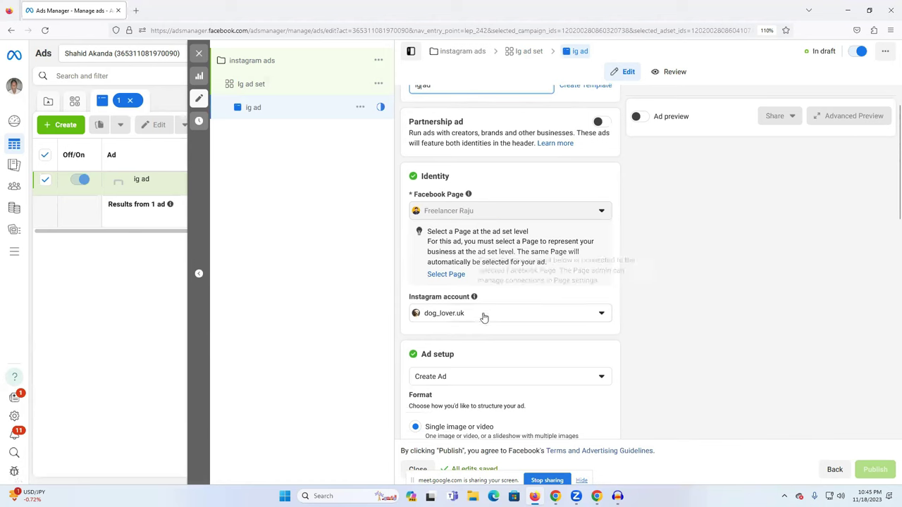
{"action": "left_click", "coordinate": [448, 315]}
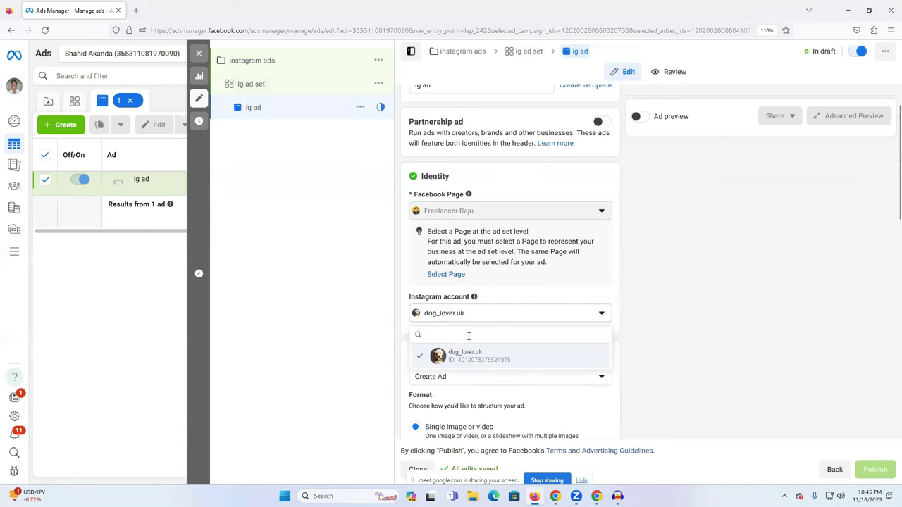
{"action": "left_click", "coordinate": [674, 300]}
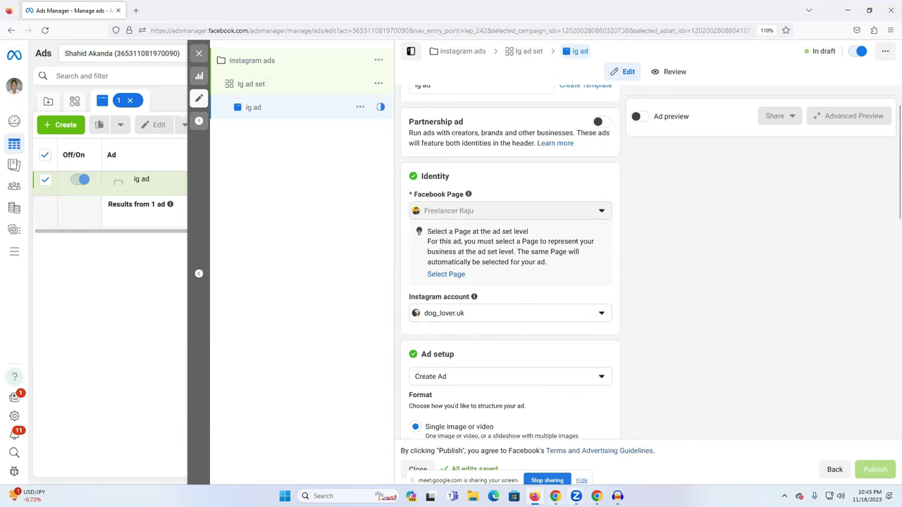
{"action": "left_click", "coordinate": [595, 496]}
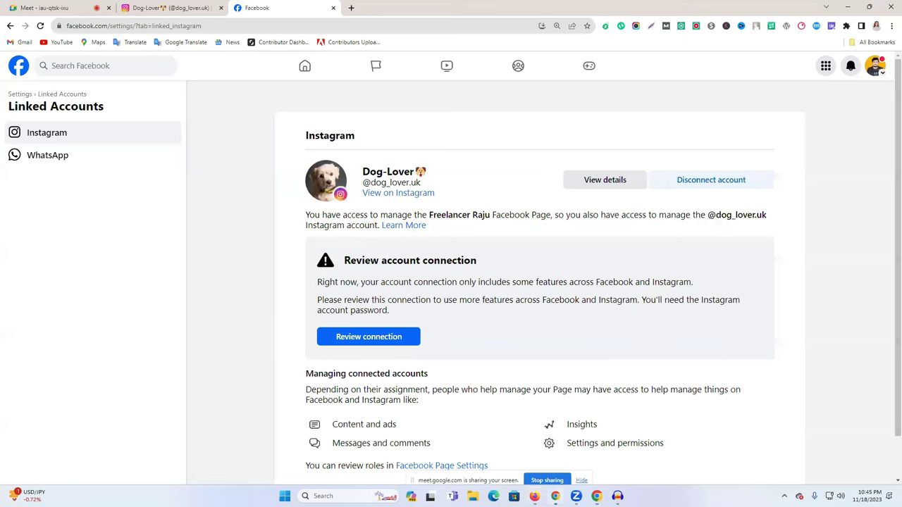
{"action": "left_click_drag", "start_coordinate": [363, 171], "coordinate": [464, 179]}
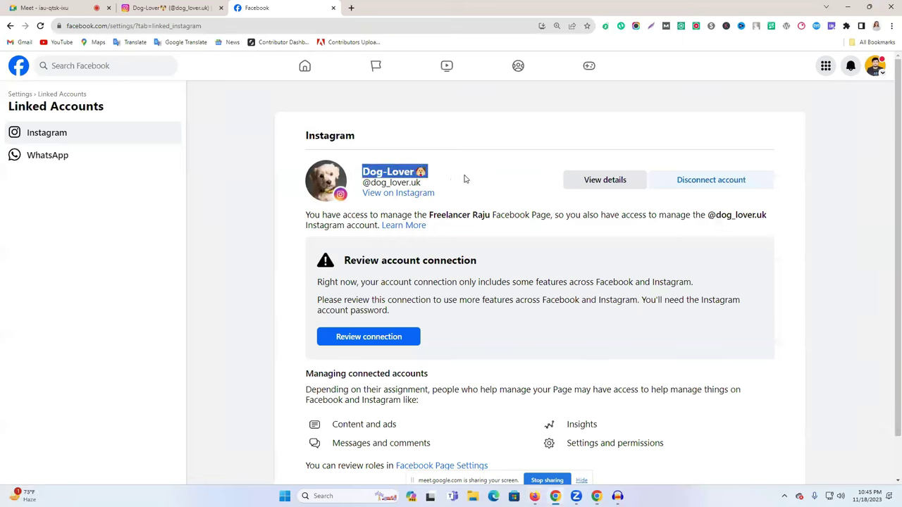
Check the active Facebook profile in Chrome, and switch back to Ads Manager to check the ad's Instagram account choice
{"action": "left_click", "coordinate": [875, 66]}
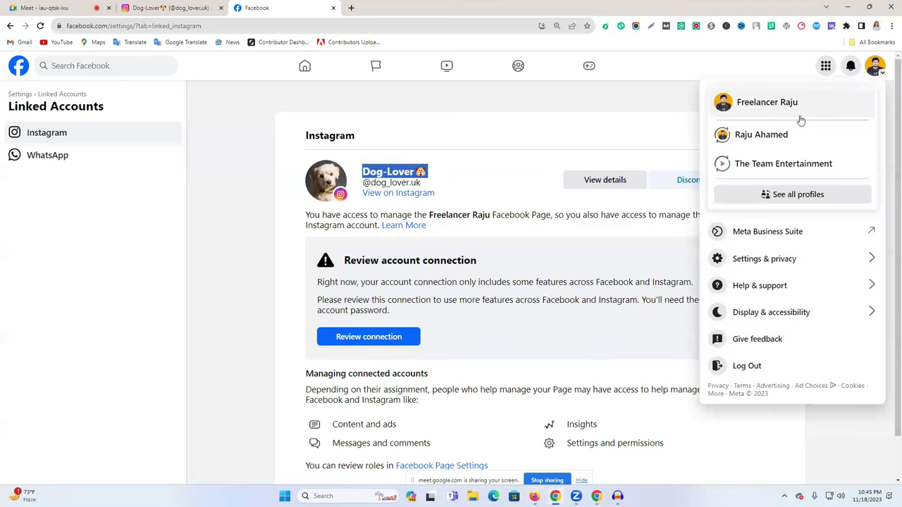
{"action": "left_click", "coordinate": [415, 119]}
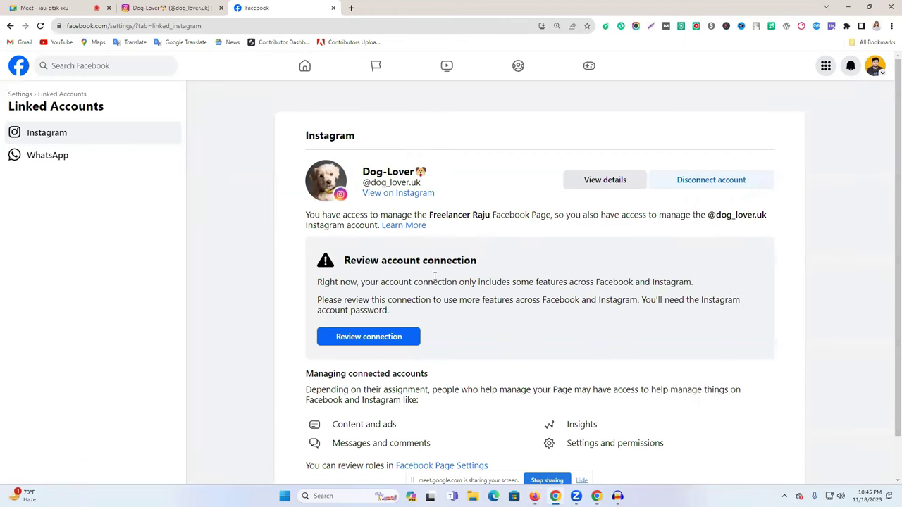
{"action": "scroll", "coordinate": [435, 277], "scroll_direction": "down", "scroll_amount": 1}
{"action": "scroll", "coordinate": [563, 403], "scroll_direction": "up", "scroll_amount": 1}
{"action": "key", "text": "alt+Tab"}
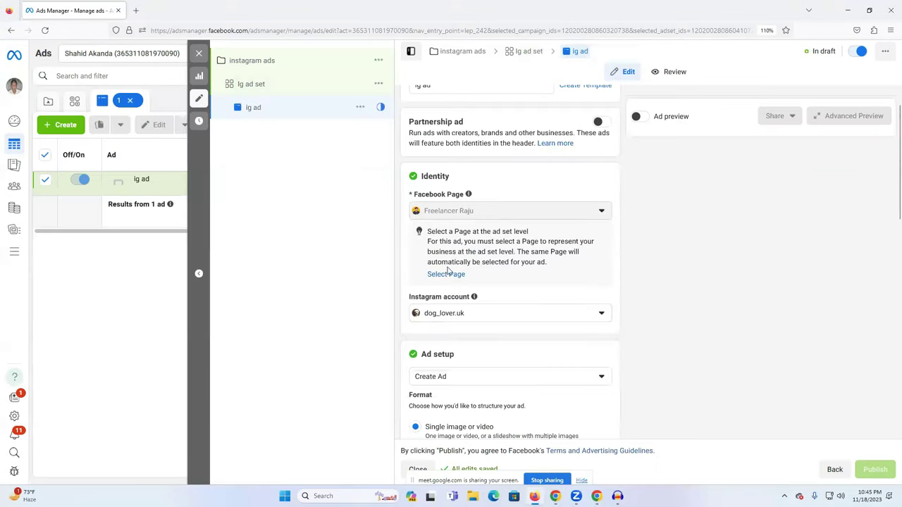
{"action": "left_click", "coordinate": [449, 321]}
{"action": "left_click", "coordinate": [834, 314]}
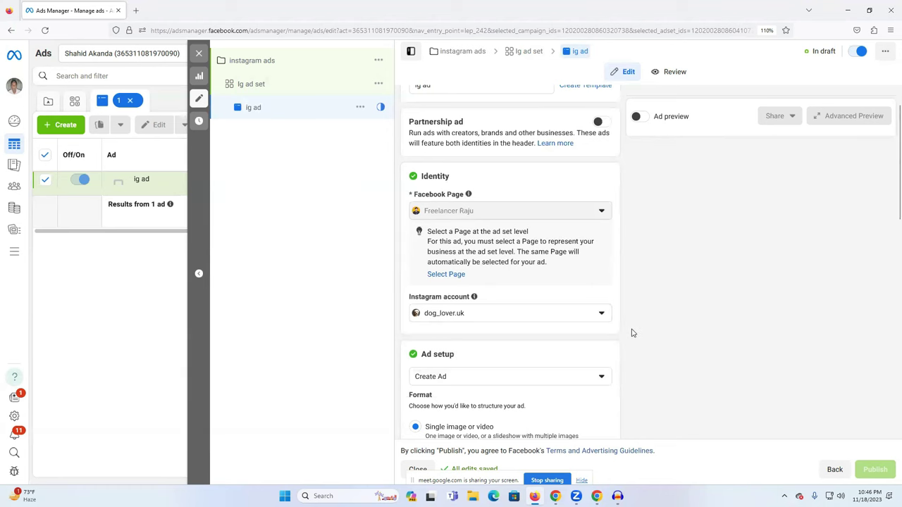
Start adding an image as the ad creative's media, keeping the single image or video format
{"action": "scroll", "coordinate": [634, 330], "scroll_direction": "down", "scroll_amount": 2}
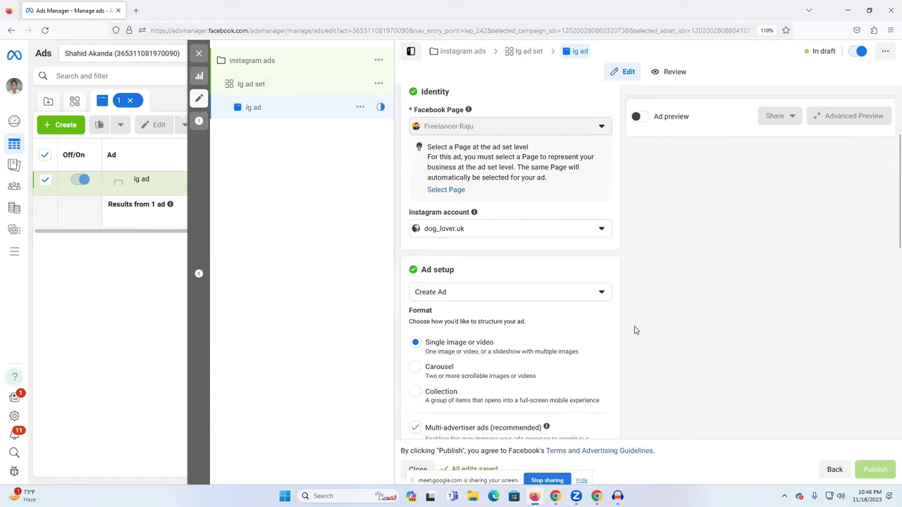
{"action": "scroll", "coordinate": [604, 310], "scroll_direction": "up", "scroll_amount": 3}
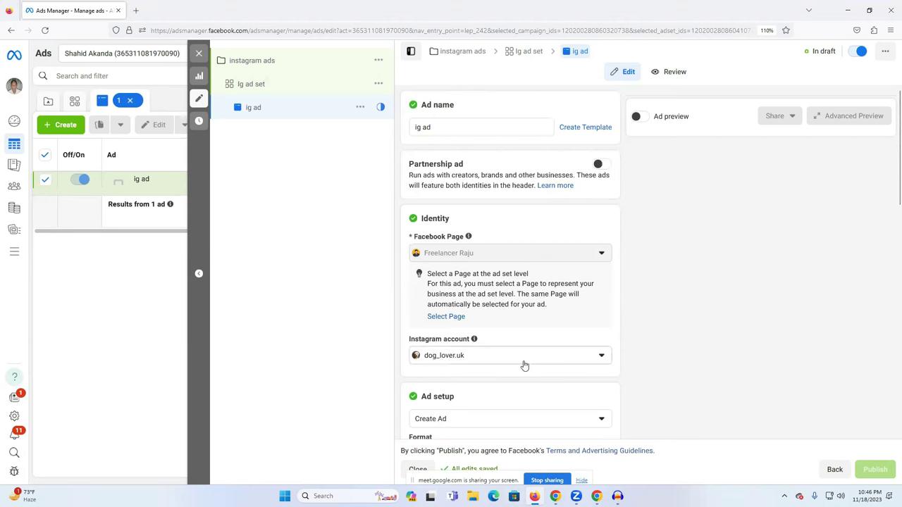
{"action": "scroll", "coordinate": [563, 347], "scroll_direction": "down", "scroll_amount": 1}
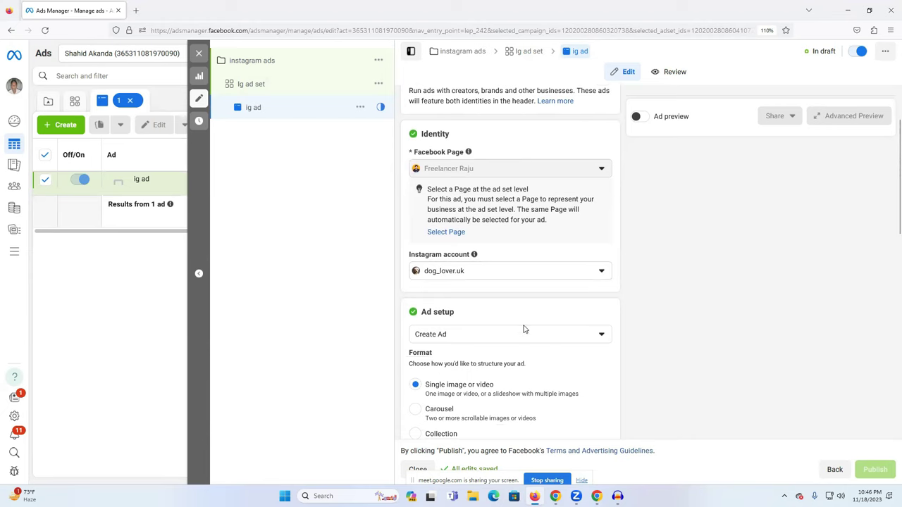
{"action": "scroll", "coordinate": [523, 328], "scroll_direction": "down", "scroll_amount": 2}
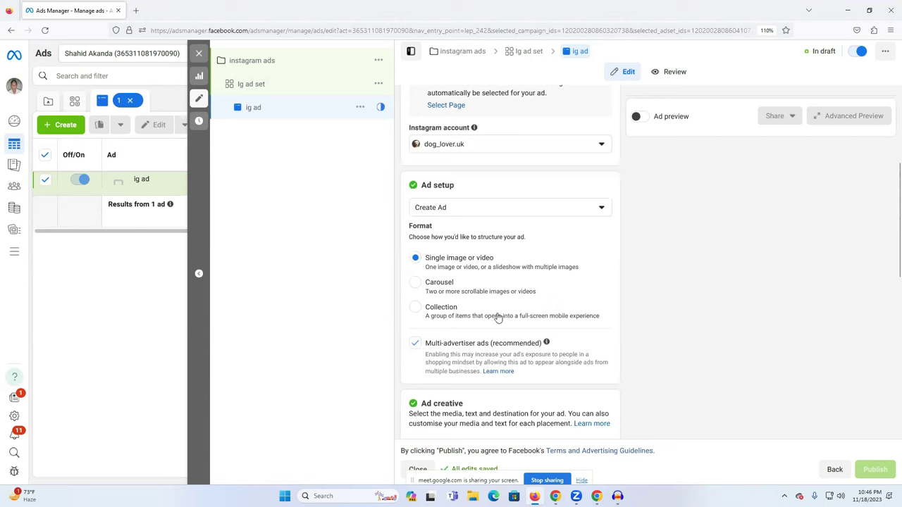
{"action": "scroll", "coordinate": [465, 338], "scroll_direction": "down", "scroll_amount": 1}
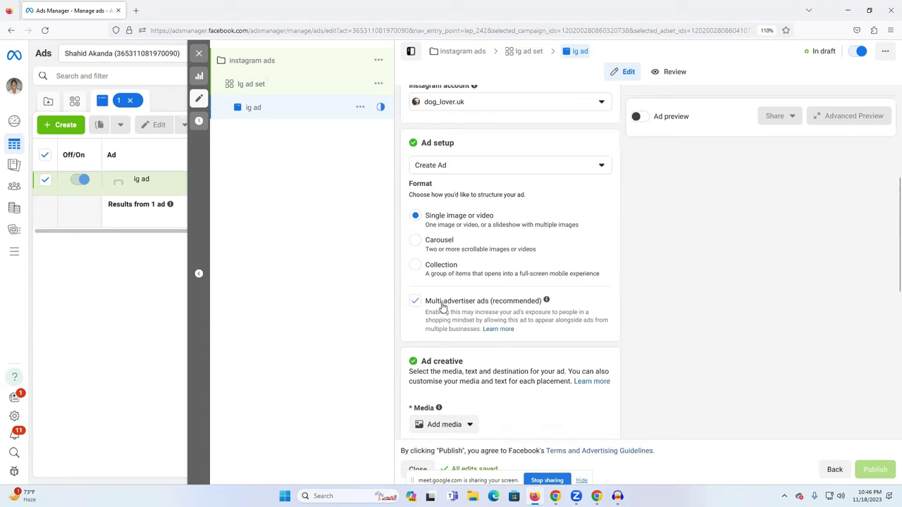
{"action": "scroll", "coordinate": [496, 308], "scroll_direction": "down", "scroll_amount": 3}
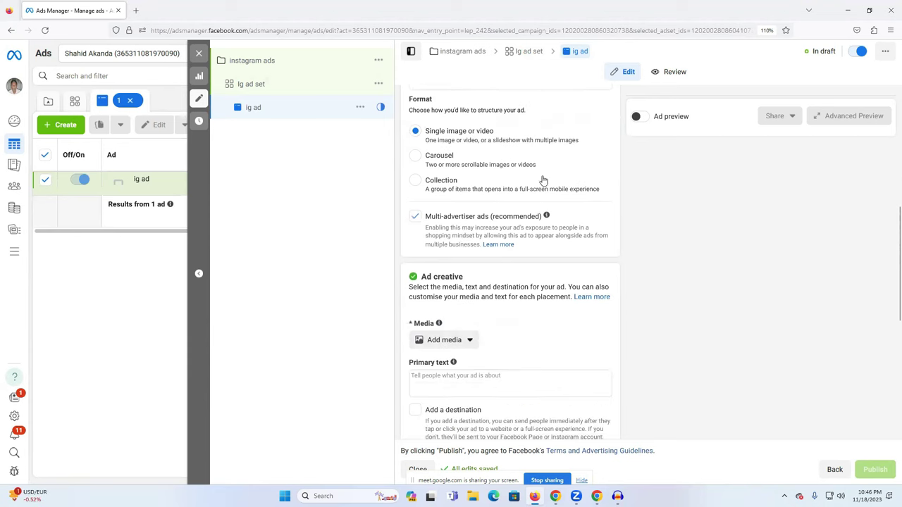
{"action": "scroll", "coordinate": [571, 263], "scroll_direction": "down", "scroll_amount": 3}
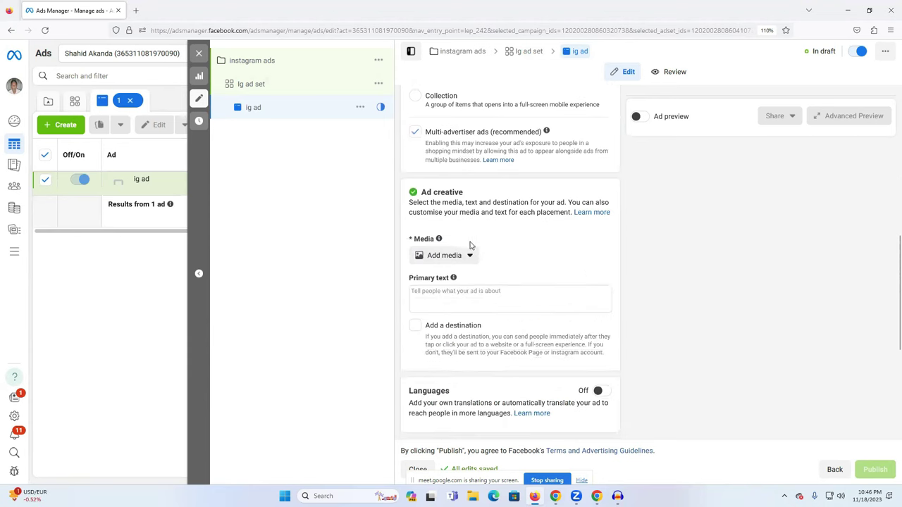
{"action": "left_click", "coordinate": [438, 259]}
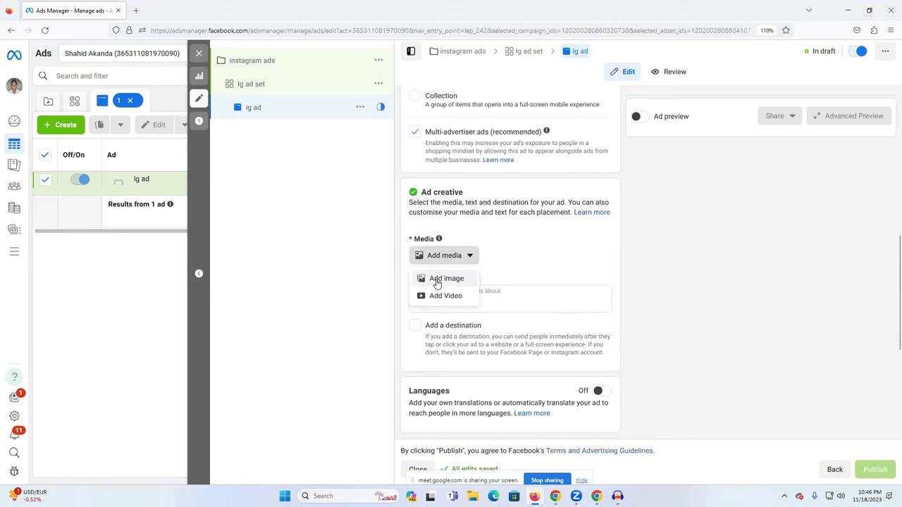
{"action": "left_click", "coordinate": [437, 281]}
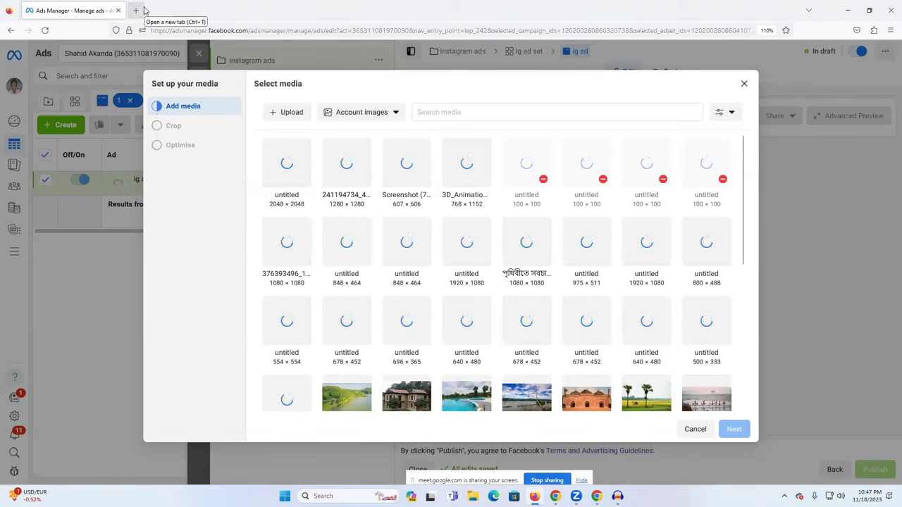
Switch to Chrome and open daraz.com.bd in a new tab
{"action": "key", "text": "alt+Tab"}
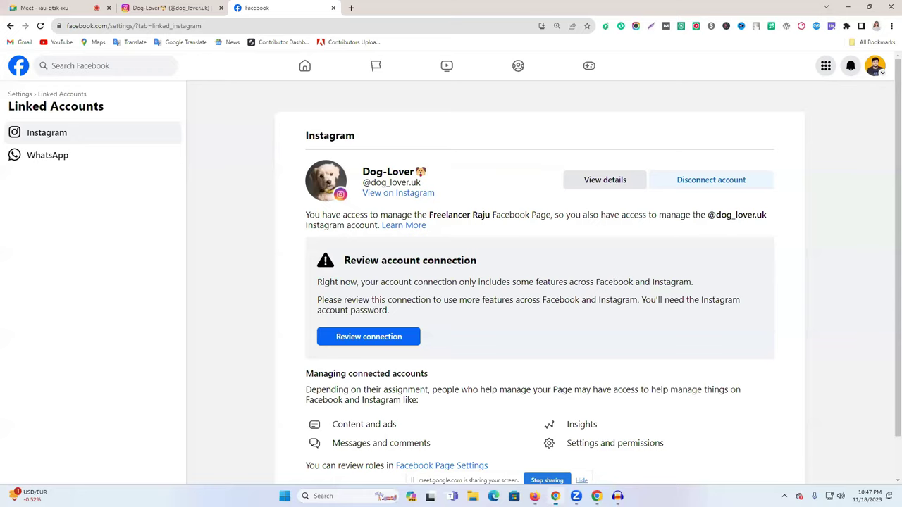
{"action": "left_click", "coordinate": [353, 7]}
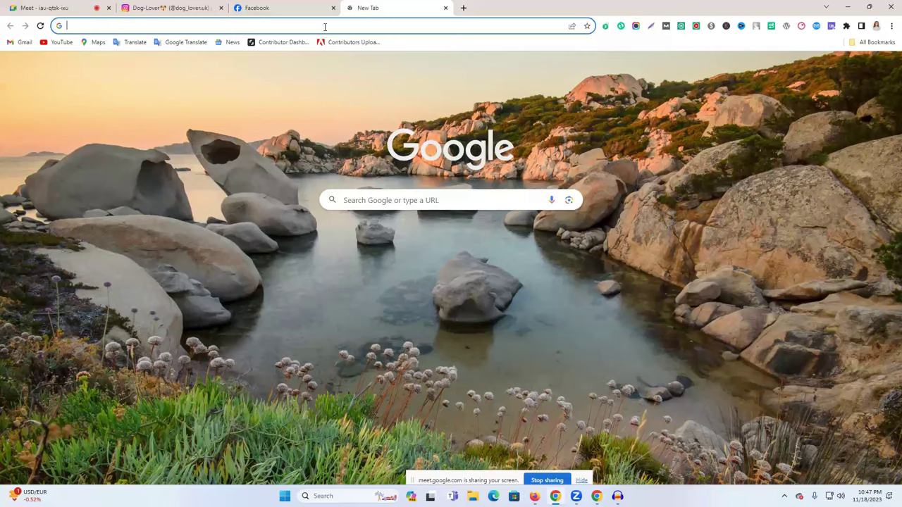
{"action": "type", "text": "daraz"}
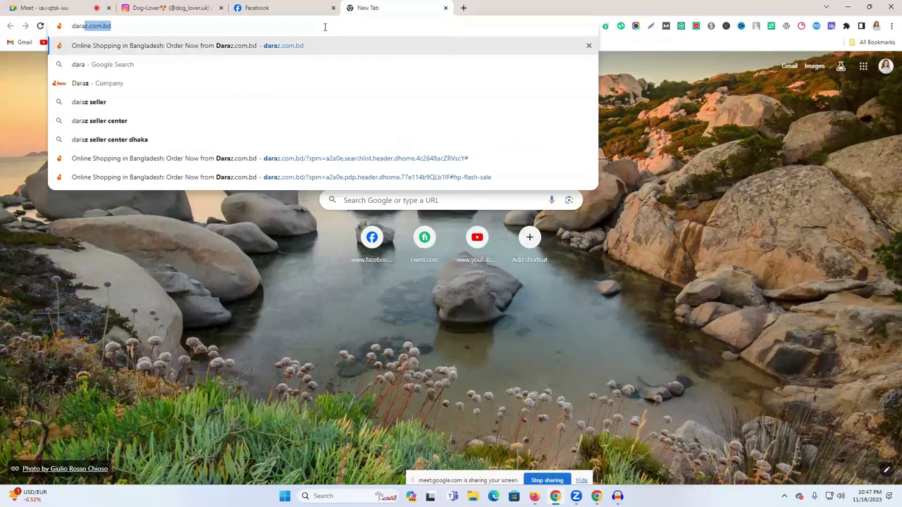
{"action": "key", "text": "Return"}
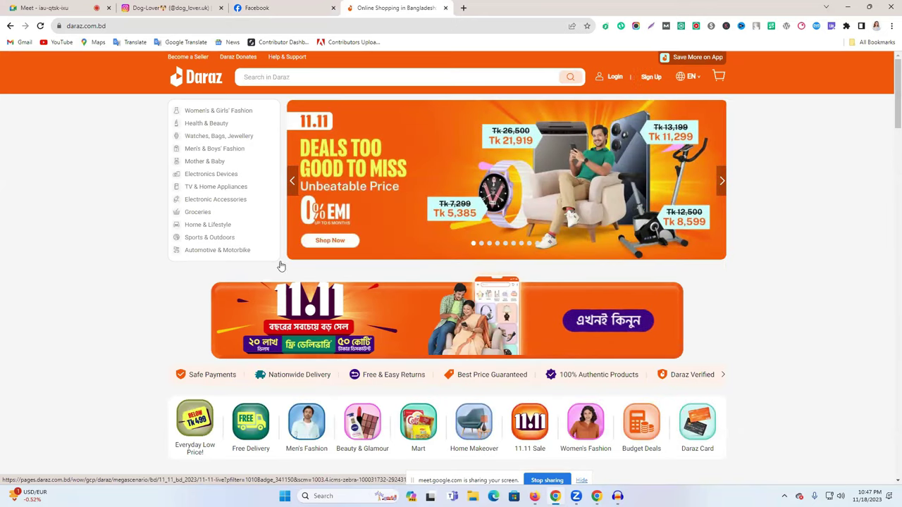
Browse the flash sale and product listings on the Daraz home page for a product to advertise
{"action": "scroll", "coordinate": [280, 263], "scroll_direction": "down", "scroll_amount": 1}
{"action": "scroll", "coordinate": [475, 279], "scroll_direction": "down", "scroll_amount": 3}
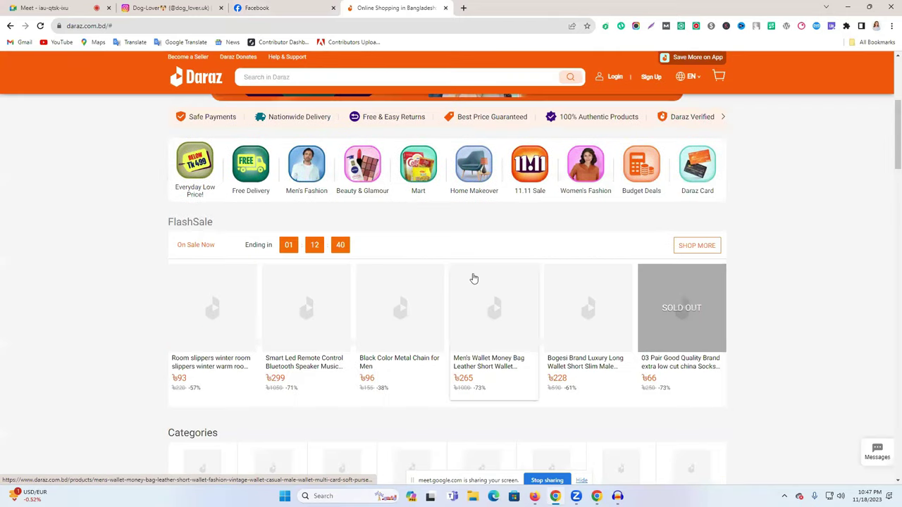
{"action": "scroll", "coordinate": [474, 279], "scroll_direction": "down", "scroll_amount": 3}
{"action": "scroll", "coordinate": [474, 279], "scroll_direction": "down", "scroll_amount": 3}
{"action": "scroll", "coordinate": [474, 279], "scroll_direction": "down", "scroll_amount": 3}
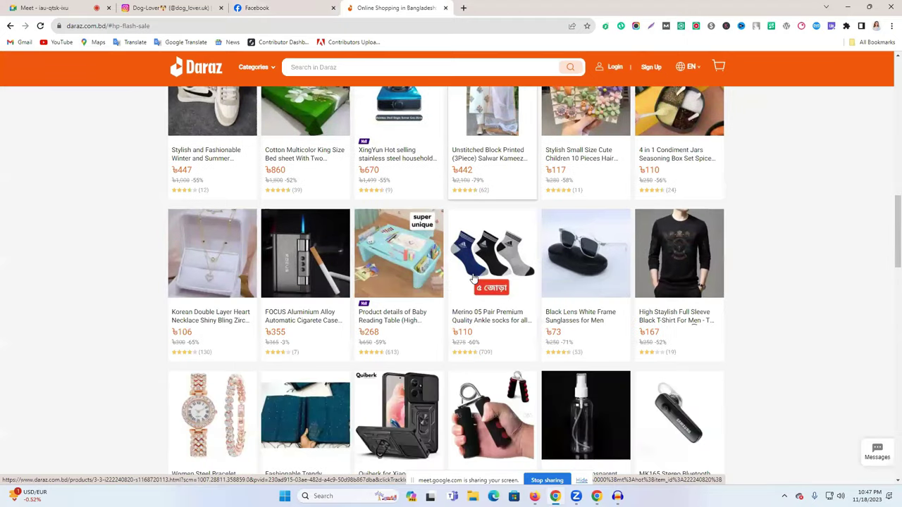
{"action": "scroll", "coordinate": [474, 279], "scroll_direction": "down", "scroll_amount": 3}
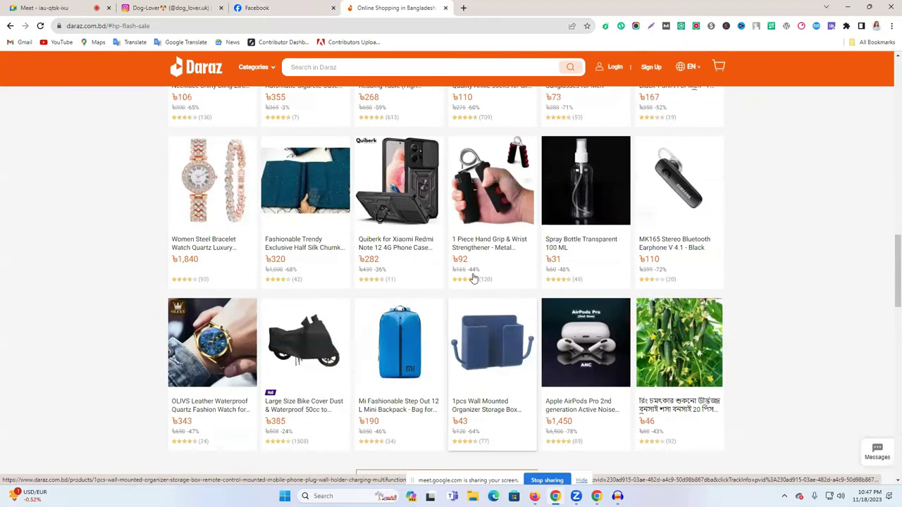
{"action": "scroll", "coordinate": [474, 279], "scroll_direction": "up", "scroll_amount": 15}
{"action": "scroll", "coordinate": [474, 279], "scroll_direction": "up", "scroll_amount": 2}
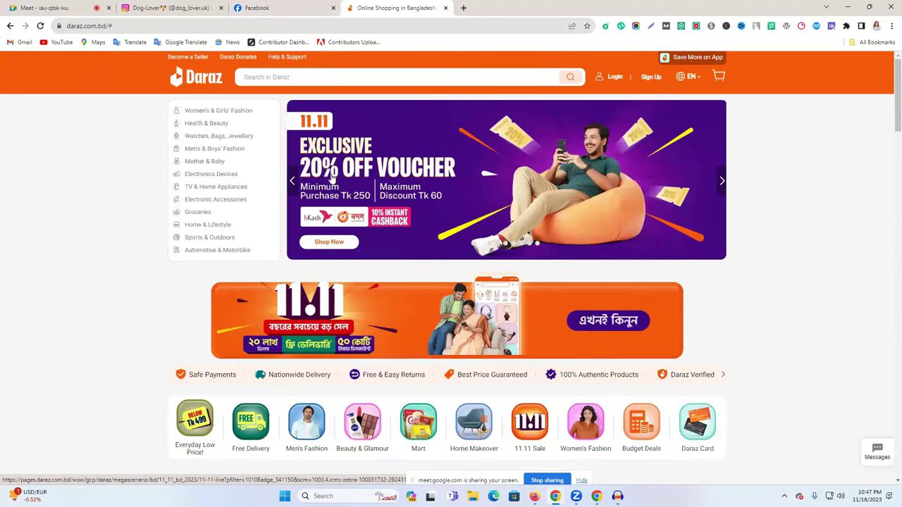
{"action": "left_click", "coordinate": [313, 79]}
{"action": "type", "text": "ligh"}
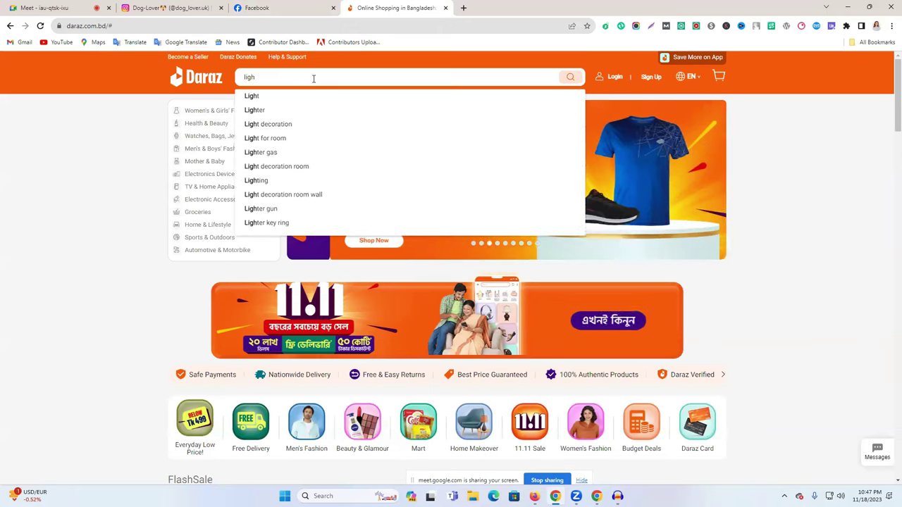
{"action": "type", "text": "t"}
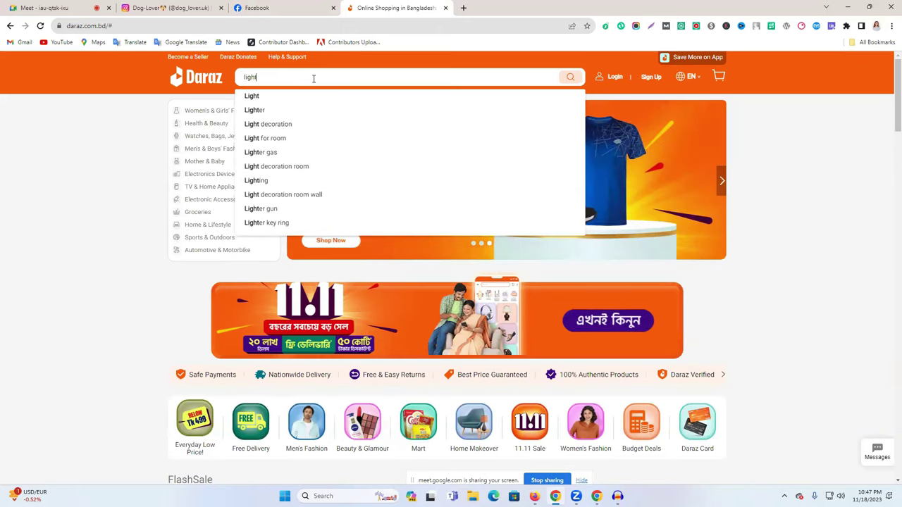
{"action": "key", "text": "BackSpace"}
{"action": "key", "text": "BackSpace"}
{"action": "key", "text": "BackSpace"}
{"action": "key", "text": "BackSpace"}
{"action": "key", "text": "BackSpace"}
Search Daraz for "sound box" using the suggested term and look through the results
{"action": "type", "text": "s"}
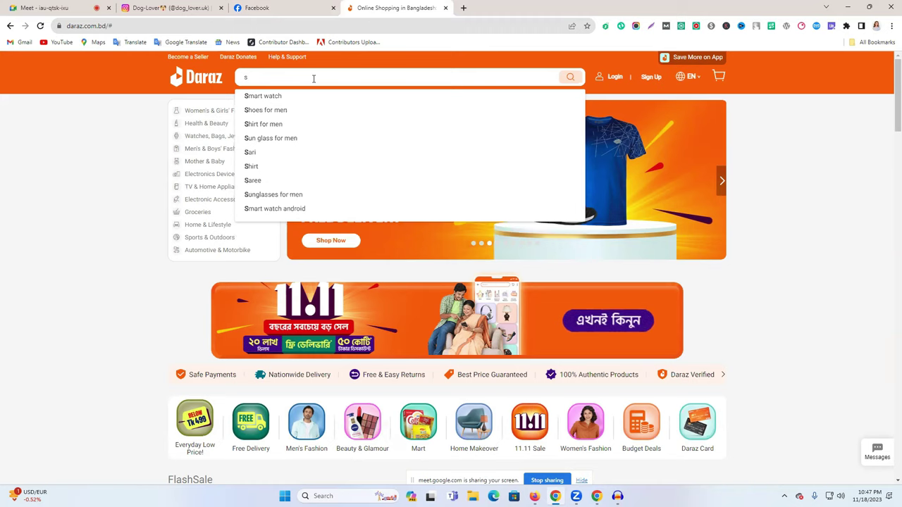
{"action": "type", "text": "oft"}
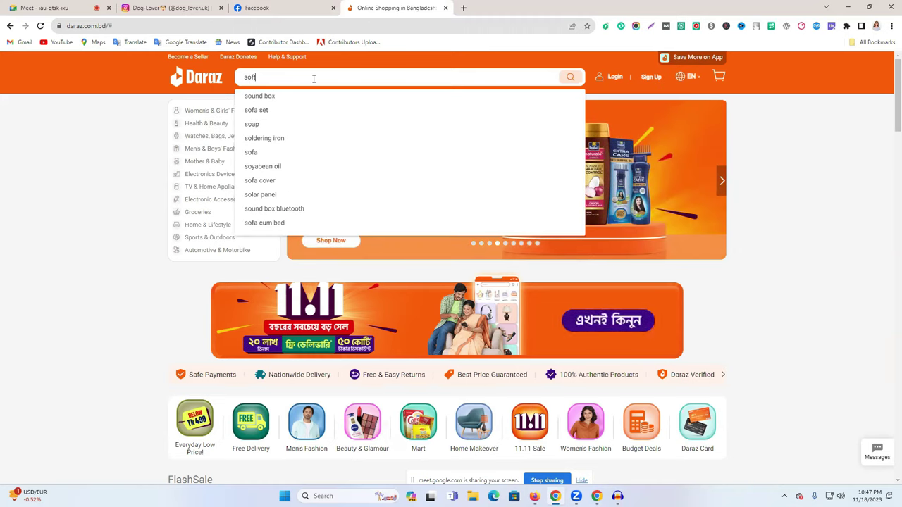
{"action": "left_click", "coordinate": [307, 97]}
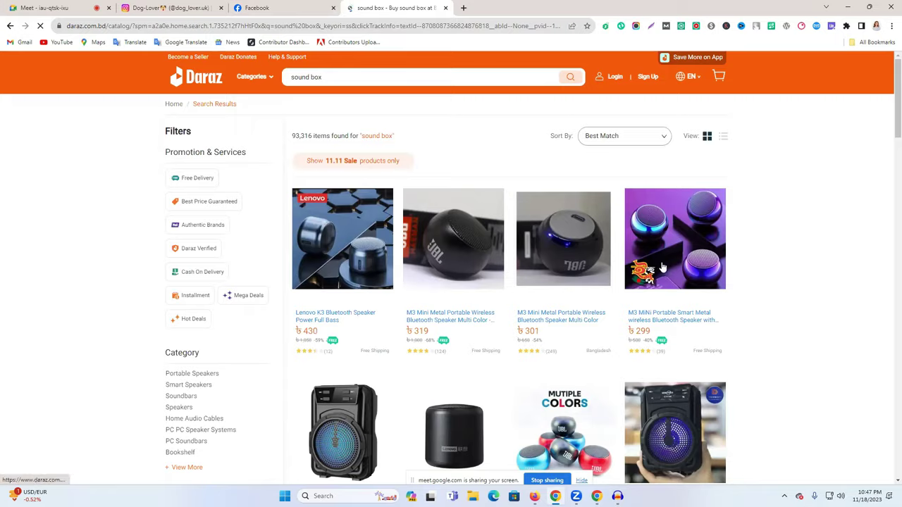
{"action": "scroll", "coordinate": [813, 278], "scroll_direction": "down", "scroll_amount": 2}
{"action": "scroll", "coordinate": [810, 290], "scroll_direction": "down", "scroll_amount": 4}
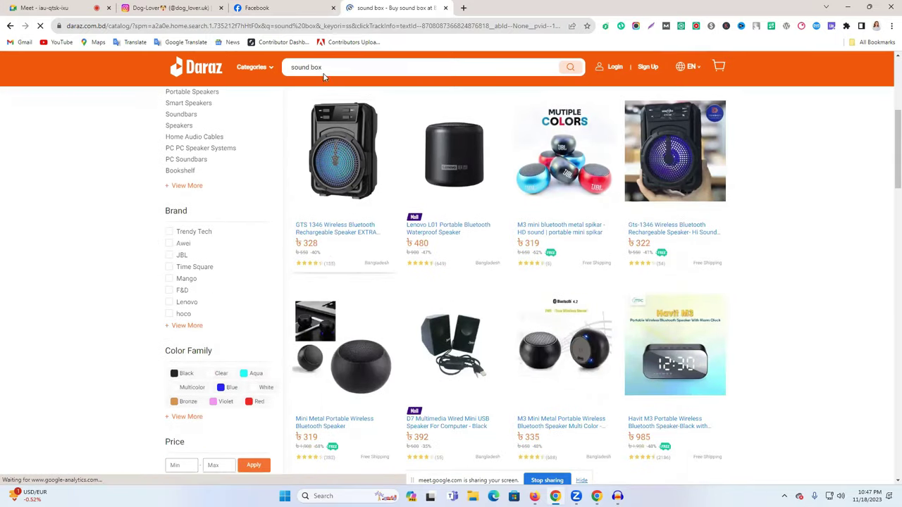
Replace the Daraz search with the suggested term "softbox light"
{"action": "double_click", "coordinate": [299, 68]}
{"action": "triple_click", "coordinate": [298, 67]}
{"action": "type", "text": "soft"}
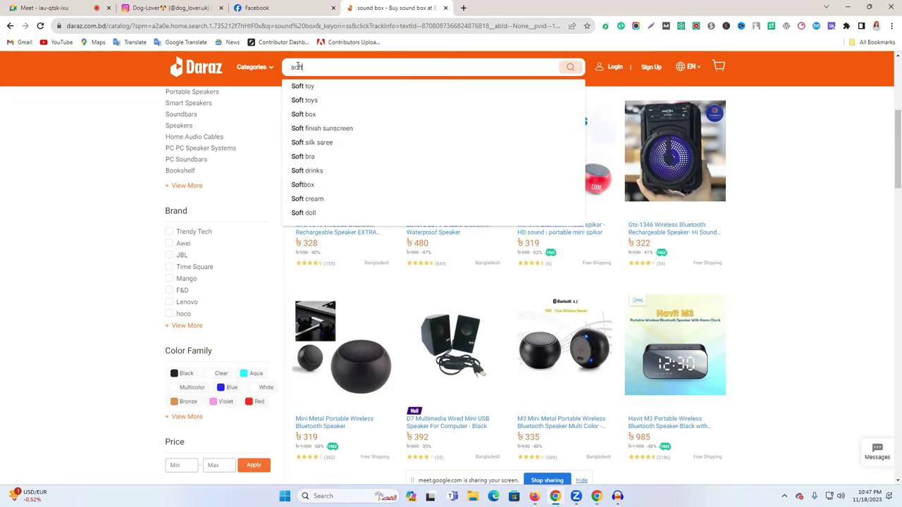
{"action": "type", "text": "box"}
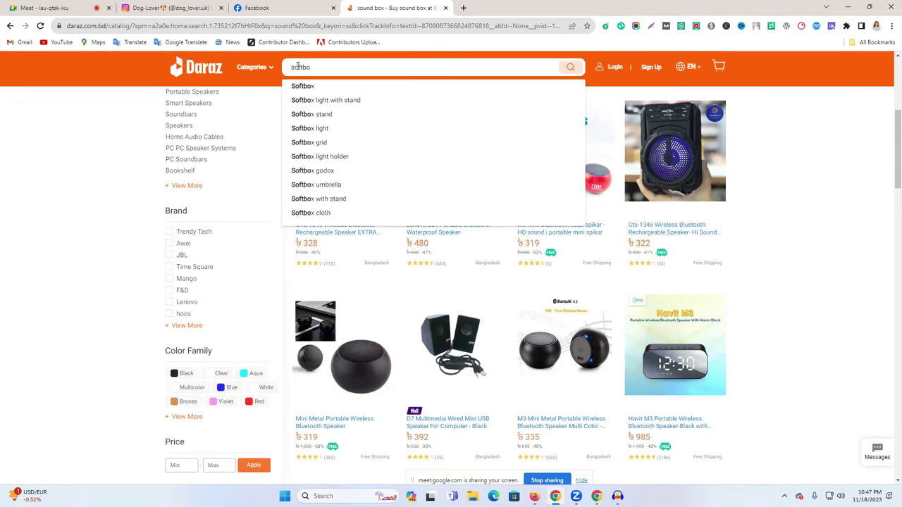
{"action": "left_click", "coordinate": [316, 130]}
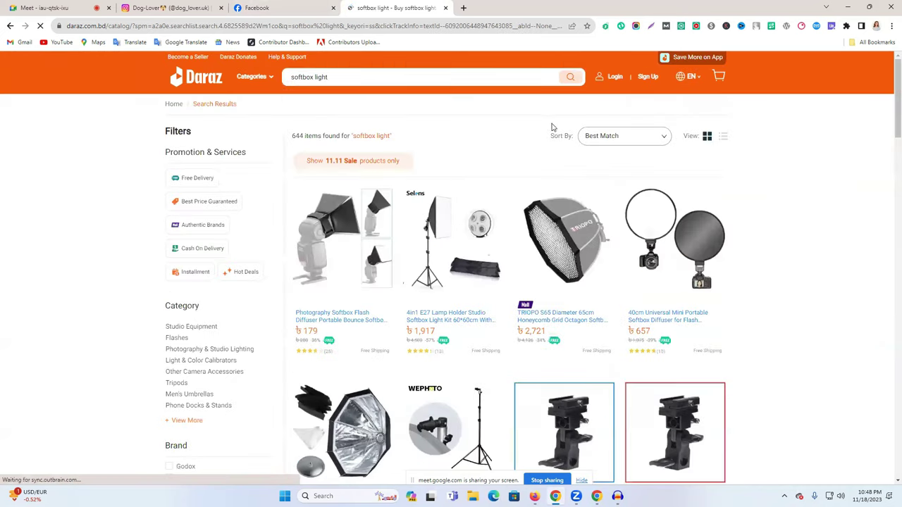
Open the TRIOPO S65 65cm honeycomb octagon softbox listing and show its first product image
{"action": "left_click", "coordinate": [568, 322]}
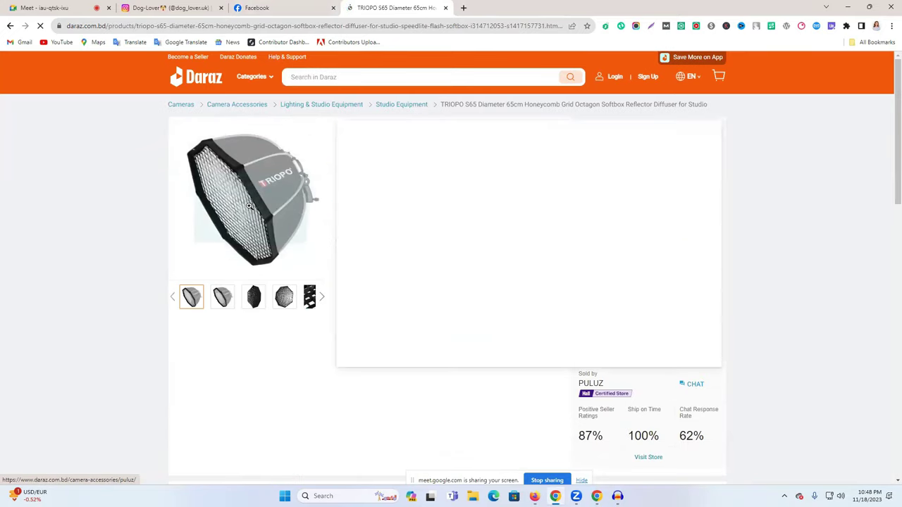
{"action": "right_click", "coordinate": [250, 208]}
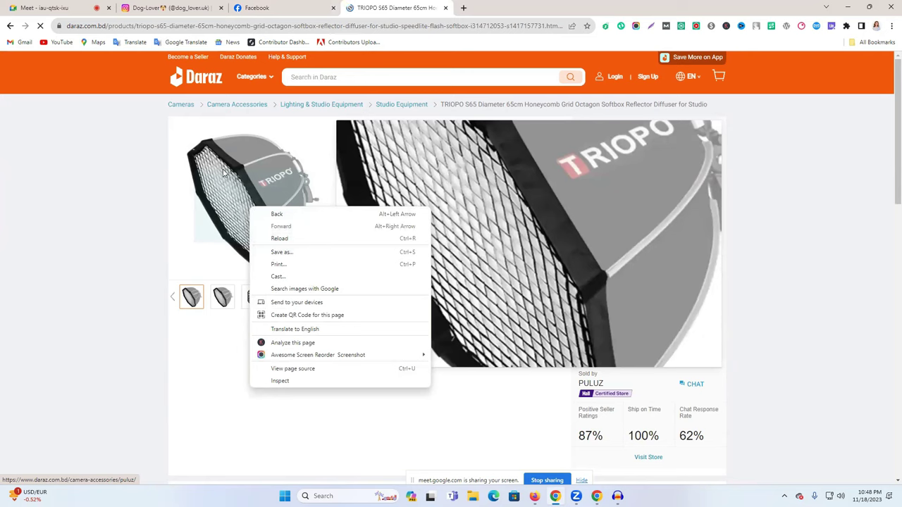
{"action": "left_click", "coordinate": [195, 299]}
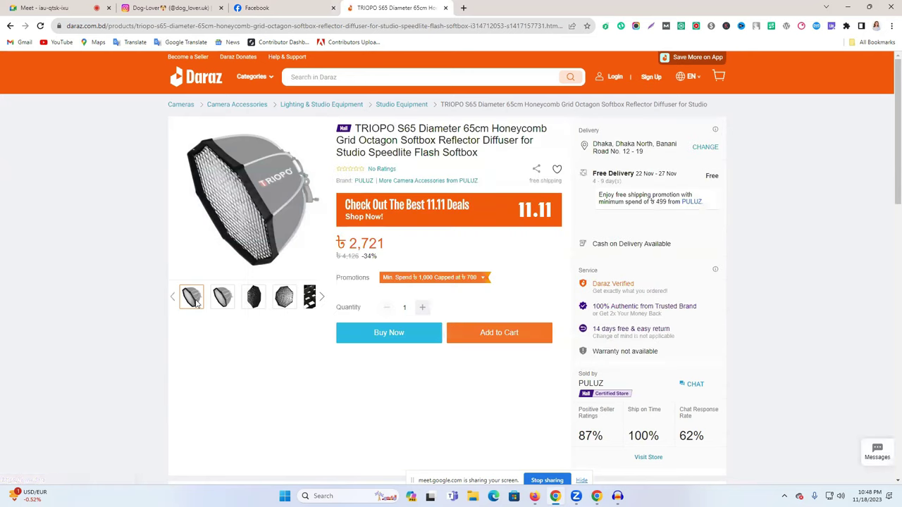
Try to save the softbox's main product image directly from the Daraz listing
{"action": "right_click", "coordinate": [271, 198]}
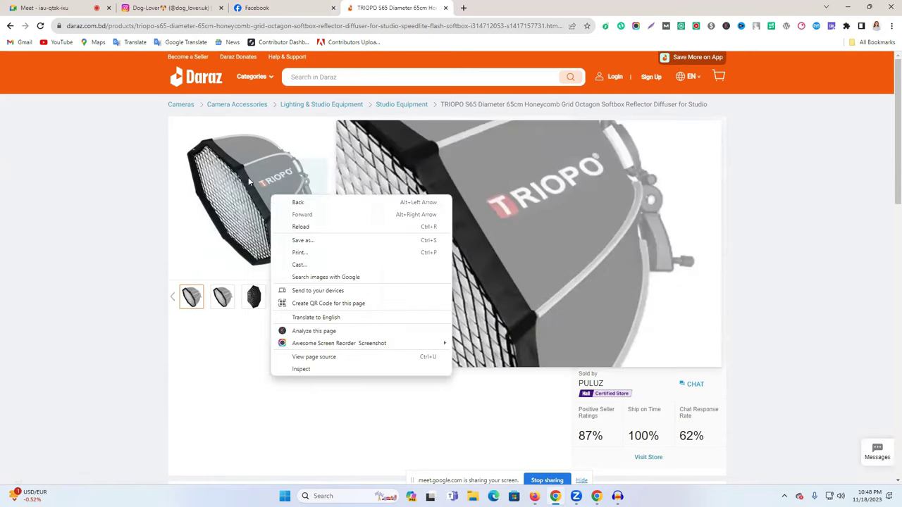
{"action": "right_click", "coordinate": [251, 175]}
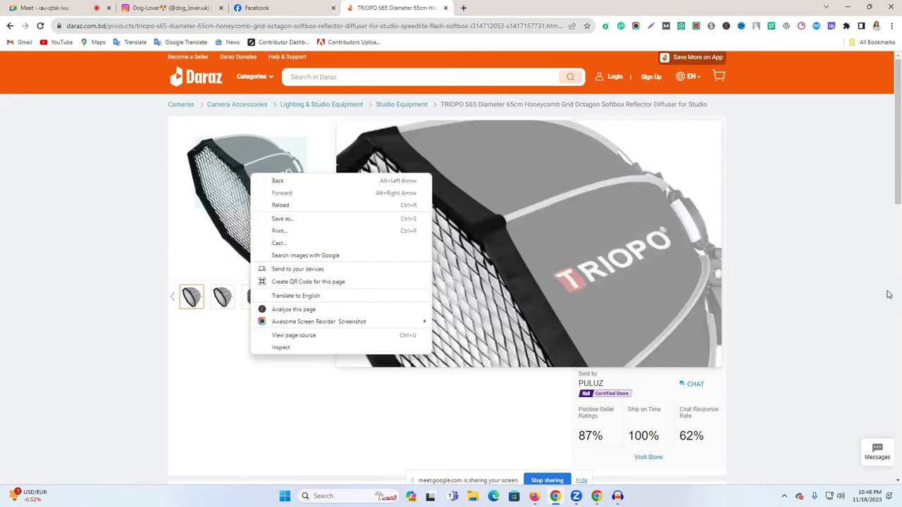
{"action": "left_click", "coordinate": [779, 190]}
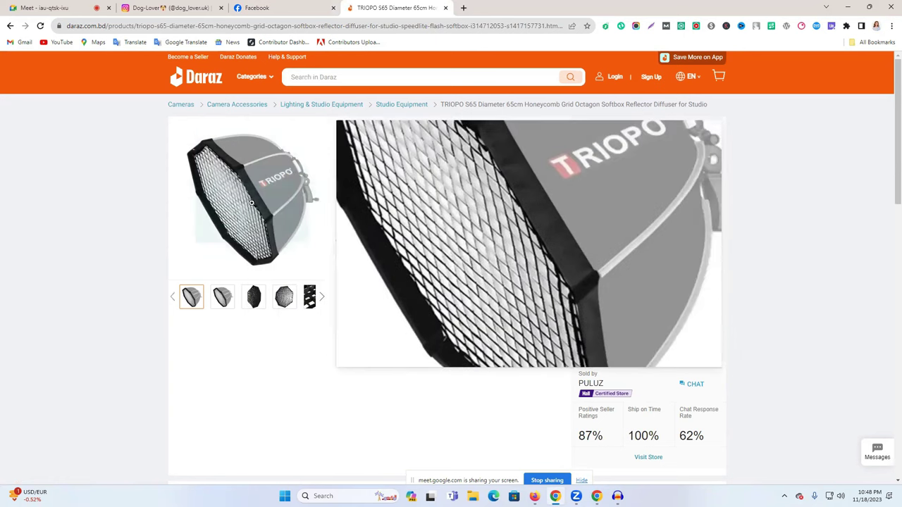
{"action": "right_click", "coordinate": [252, 204]}
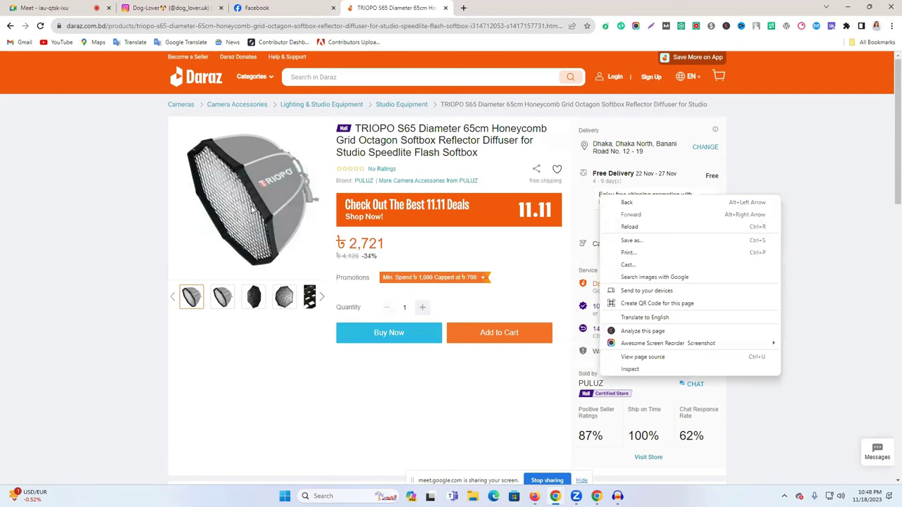
{"action": "right_click", "coordinate": [252, 207]}
{"action": "key", "text": "Escape"}
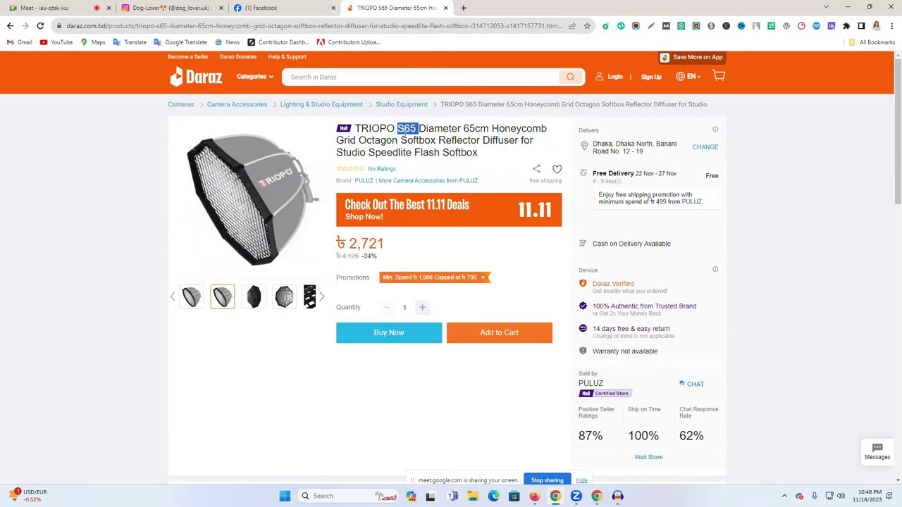
Capture the softbox's main product image with the Lightshot screenshot tool and save it to the Downloads folder
{"action": "triple_click", "coordinate": [404, 135]}
{"action": "mouse_move", "coordinate": [249, 174]}
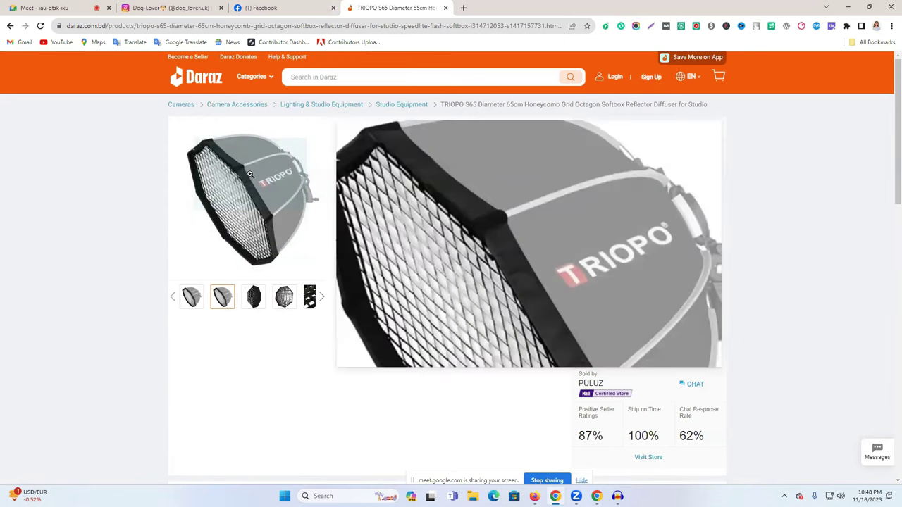
{"action": "left_click", "coordinate": [652, 26]}
{"action": "left_click_drag", "start_coordinate": [169, 117], "coordinate": [327, 280]}
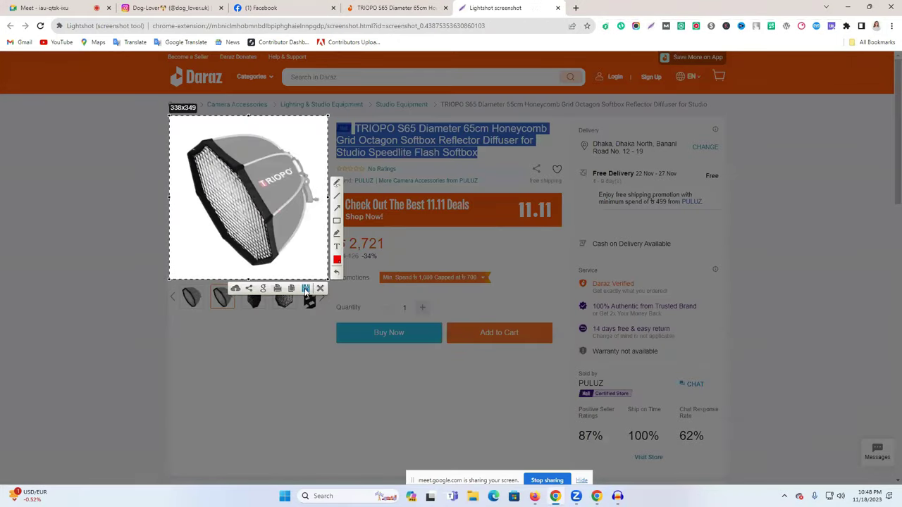
{"action": "left_click", "coordinate": [305, 288]}
{"action": "left_click", "coordinate": [373, 236]}
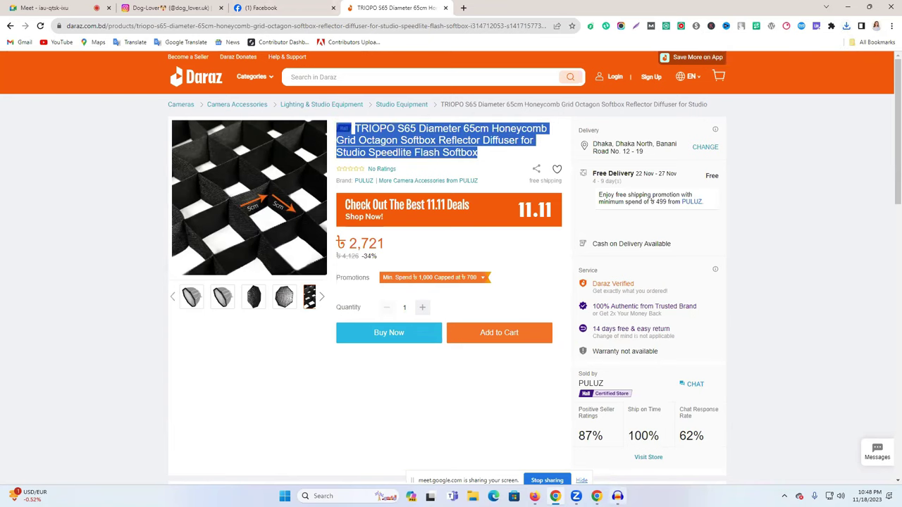
Switch to Ads Manager in Firefox and upload Screenshot (84) as the ad's media, keeping the original crop for all placements
{"action": "key", "text": "alt+Tab"}
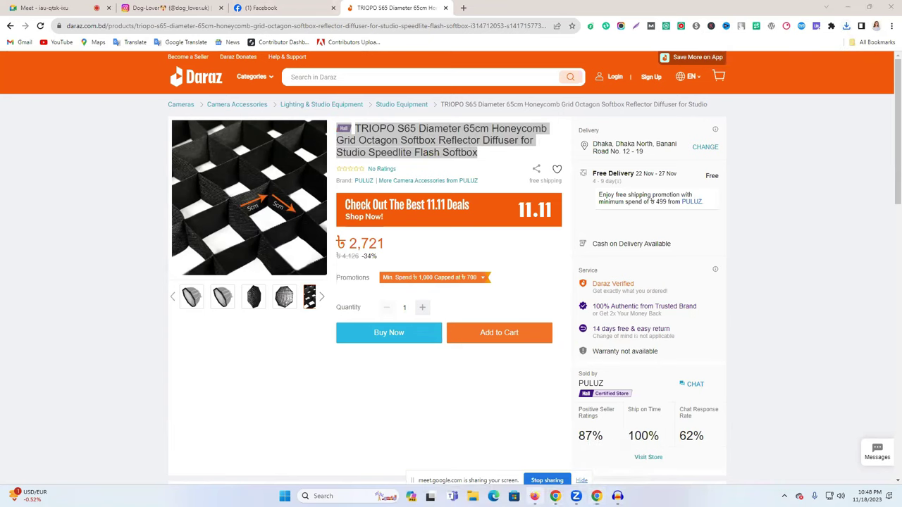
{"action": "key", "text": "alt+Tab"}
{"action": "left_click", "coordinate": [287, 113]}
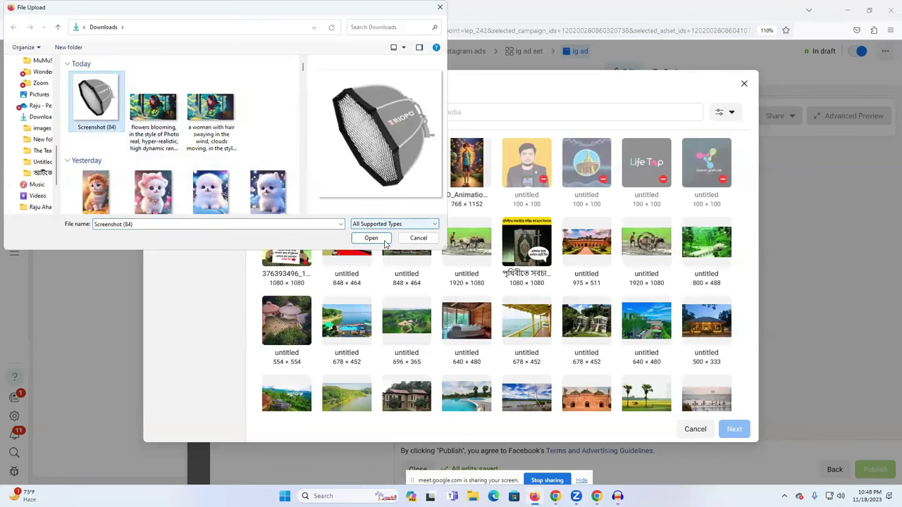
{"action": "left_click", "coordinate": [379, 240]}
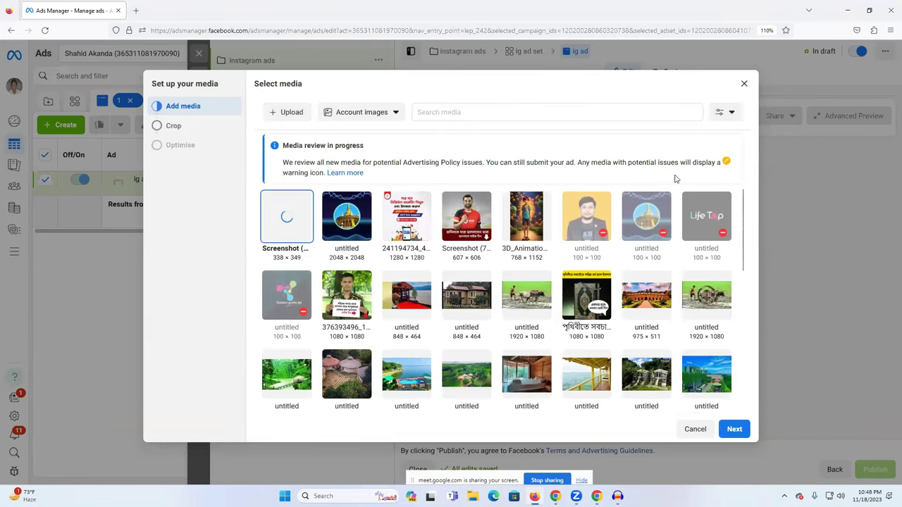
{"action": "left_click", "coordinate": [734, 429]}
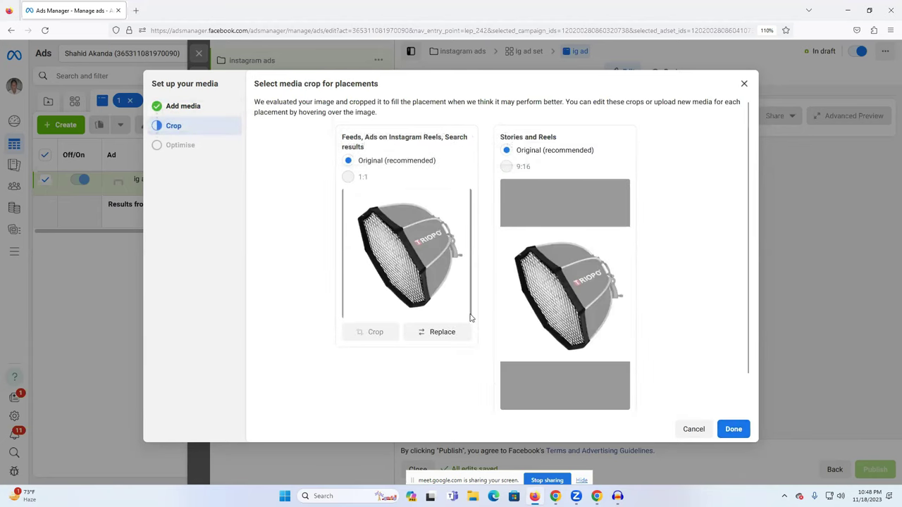
{"action": "left_click", "coordinate": [733, 429]}
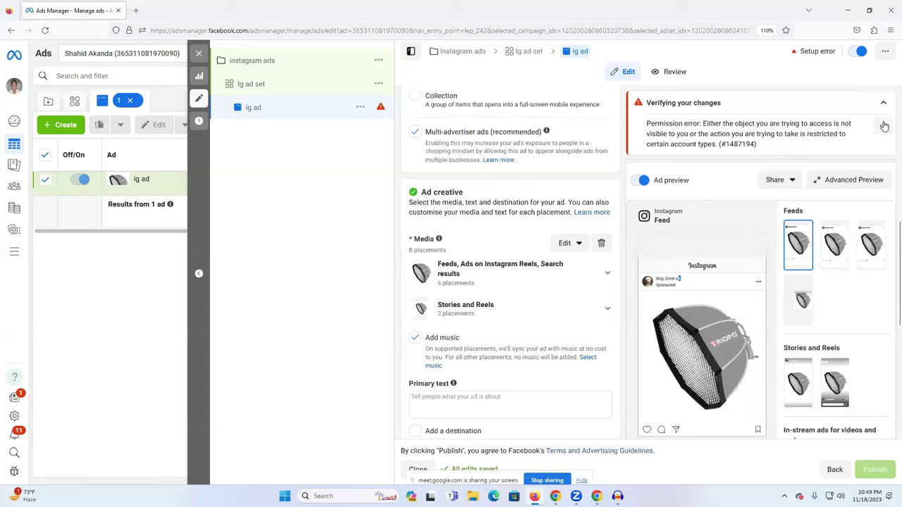
Copy the Daraz title "TRIOPO S65 Diameter 65cm Honeycomb Grid Octagon Softbox Reflector Diffuser for Studio Speedlite Flash Softbox" into the ad's primary text
{"action": "scroll", "coordinate": [481, 321], "scroll_direction": "down", "scroll_amount": 2}
{"action": "left_click", "coordinate": [456, 320]}
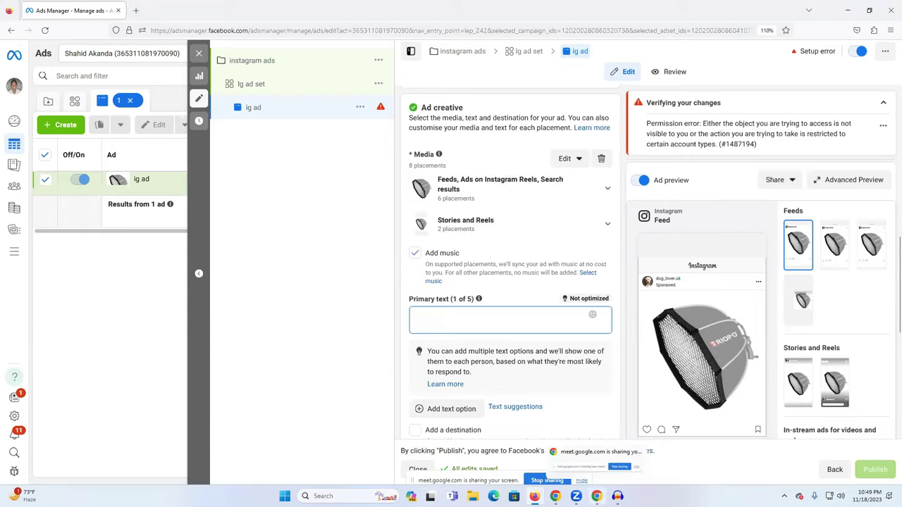
{"action": "key", "text": "alt+Tab"}
{"action": "triple_click", "coordinate": [388, 138]}
{"action": "key", "text": "ctrl+c"}
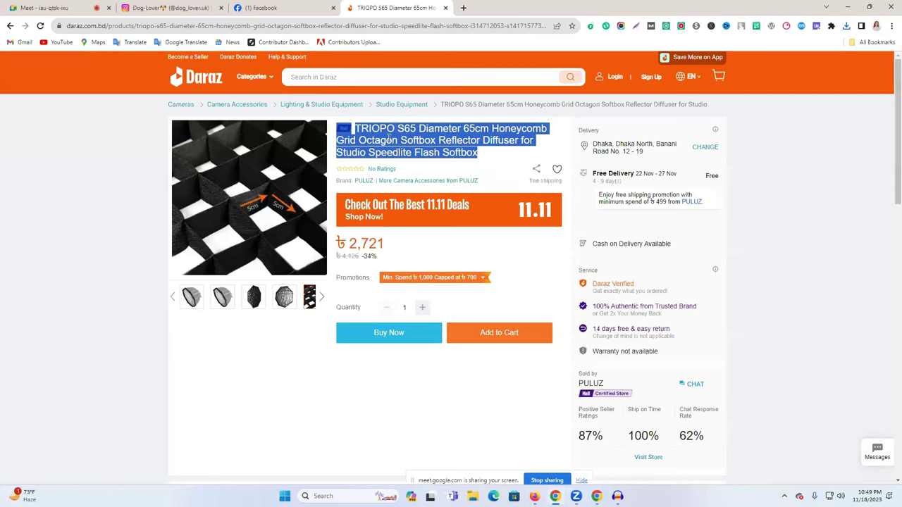
{"action": "mouse_move", "coordinate": [358, 135]}
{"action": "left_mouse_down"}
{"action": "mouse_move", "coordinate": [481, 156]}
{"action": "mouse_move", "coordinate": [367, 129]}
{"action": "left_mouse_up"}
{"action": "left_click", "coordinate": [483, 156]}
{"action": "key", "text": "alt+Tab"}
{"action": "key", "text": "ctrl+v"}
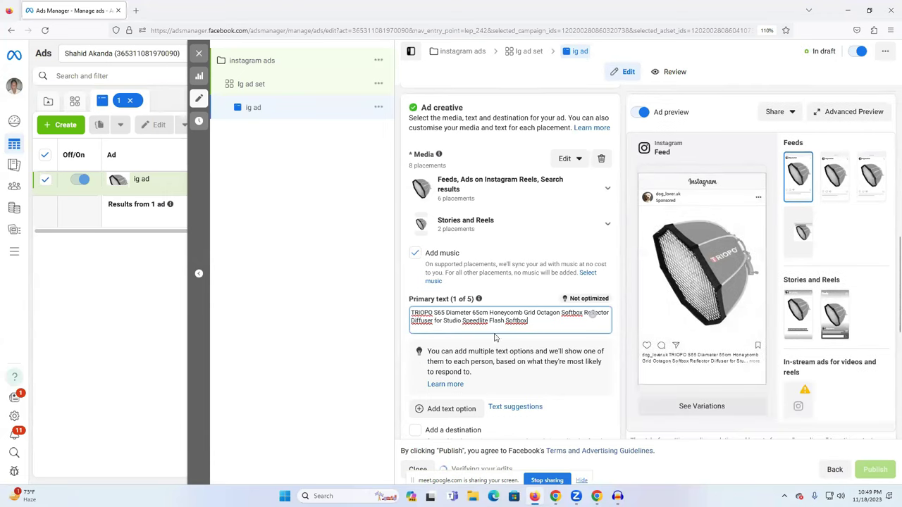
Enable adding a destination in the ad creative and review the resulting creative settings and Instagram feed preview
{"action": "scroll", "coordinate": [521, 334], "scroll_direction": "down", "scroll_amount": 1}
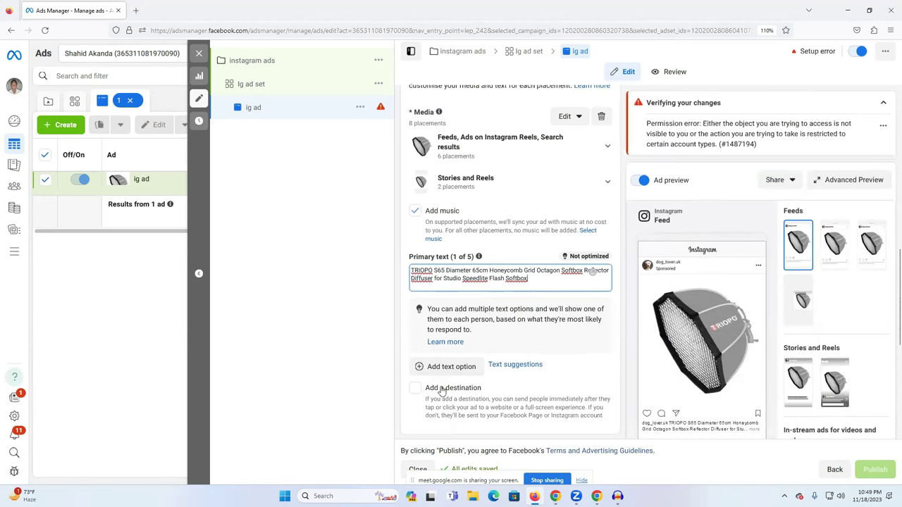
{"action": "scroll", "coordinate": [486, 363], "scroll_direction": "down", "scroll_amount": 6}
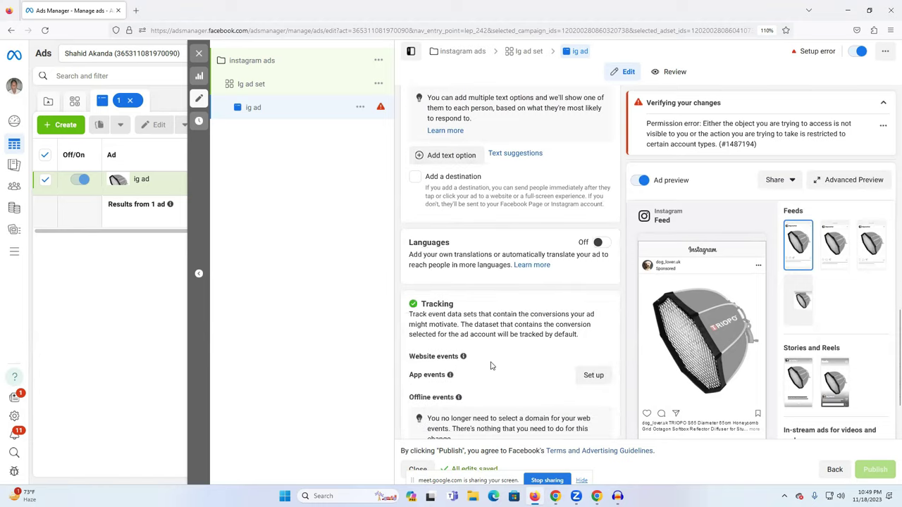
{"action": "scroll", "coordinate": [489, 365], "scroll_direction": "up", "scroll_amount": 5}
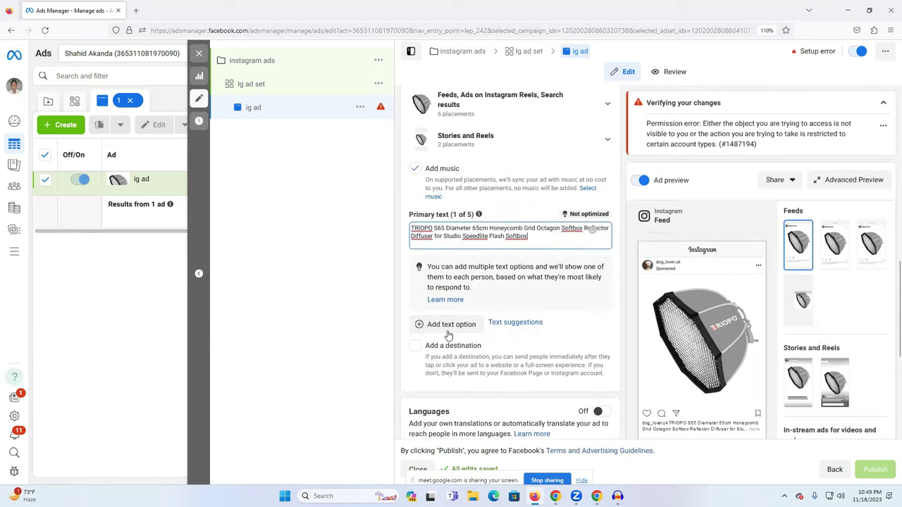
{"action": "left_click", "coordinate": [443, 329]}
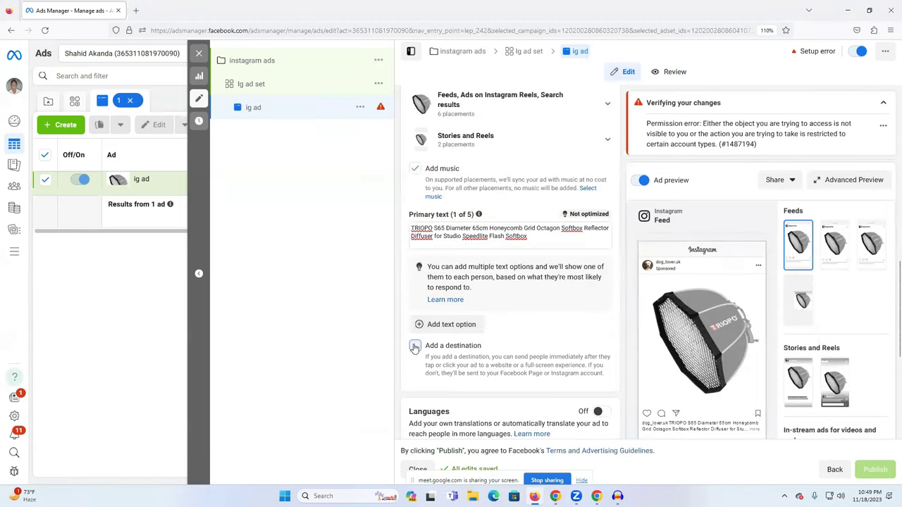
{"action": "left_click", "coordinate": [415, 347]}
{"action": "scroll", "coordinate": [451, 341], "scroll_direction": "down", "scroll_amount": 2}
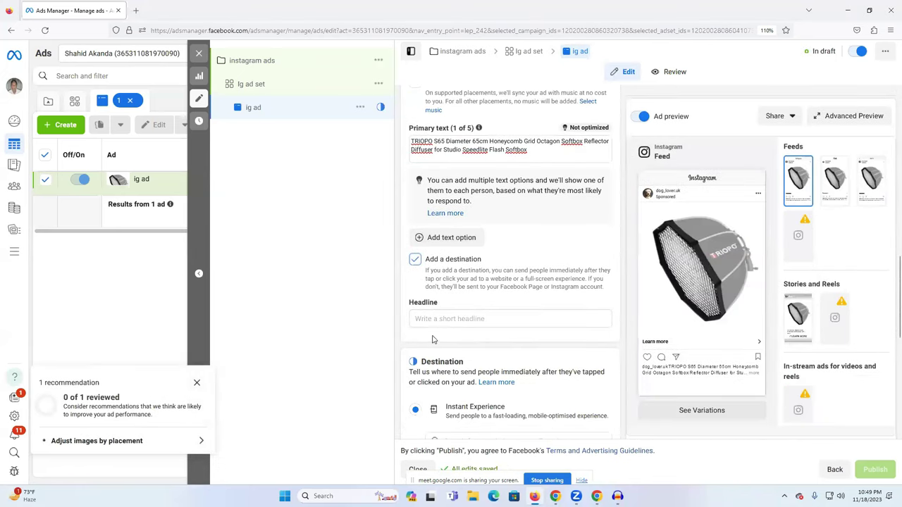
{"action": "scroll", "coordinate": [433, 288], "scroll_direction": "up", "scroll_amount": 2}
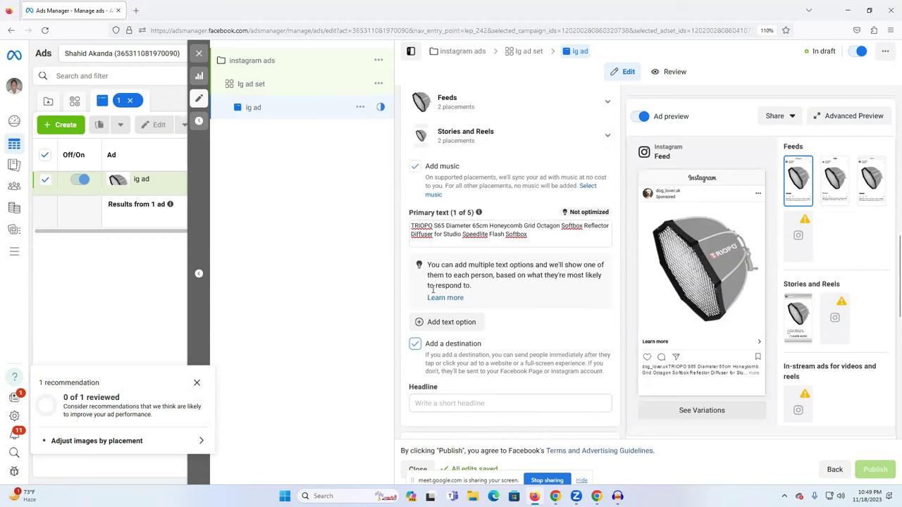
{"action": "scroll", "coordinate": [433, 289], "scroll_direction": "up", "scroll_amount": 4}
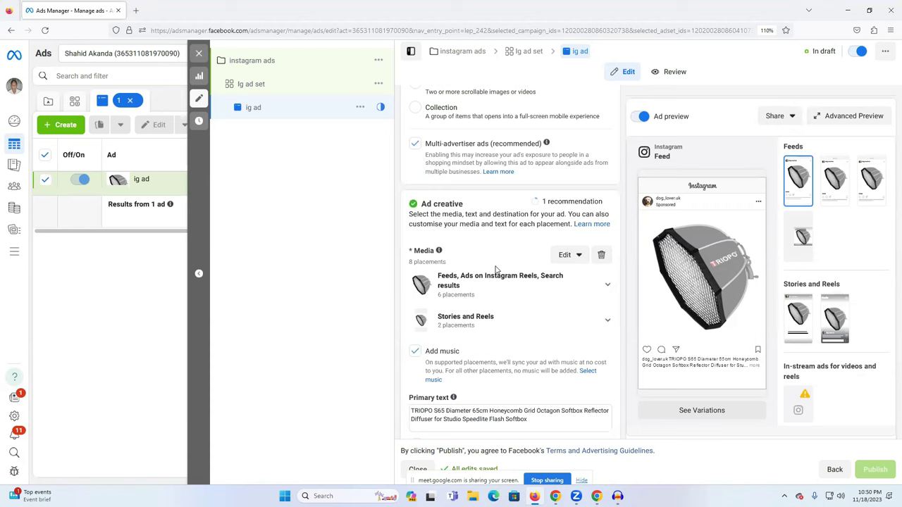
{"action": "scroll", "coordinate": [493, 295], "scroll_direction": "down", "scroll_amount": 2}
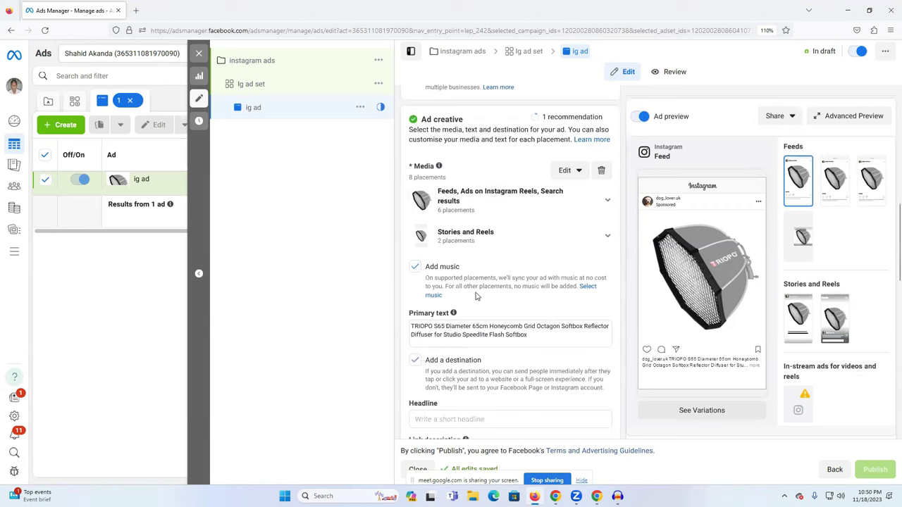
{"action": "mouse_move", "coordinate": [445, 315]}
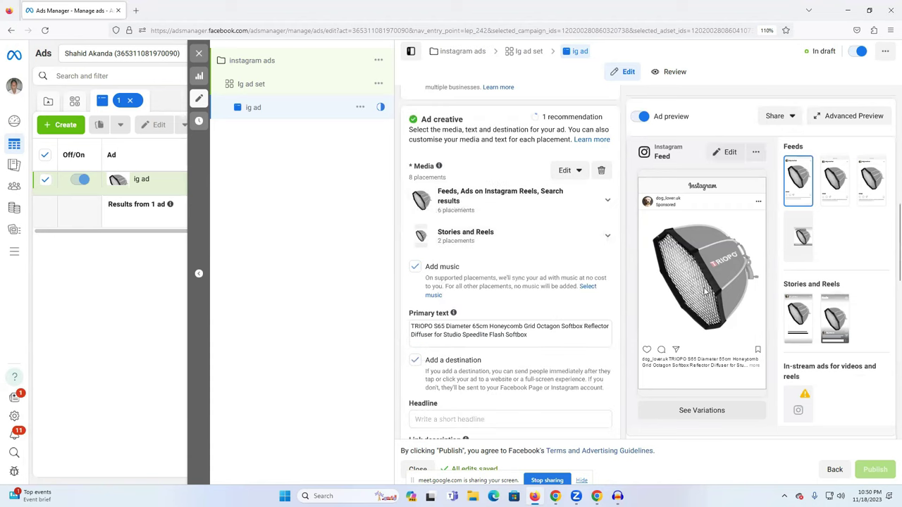
Dismiss the link description notice in the ad creative and set the call to action to Order Now
{"action": "scroll", "coordinate": [574, 310], "scroll_direction": "down", "scroll_amount": 3}
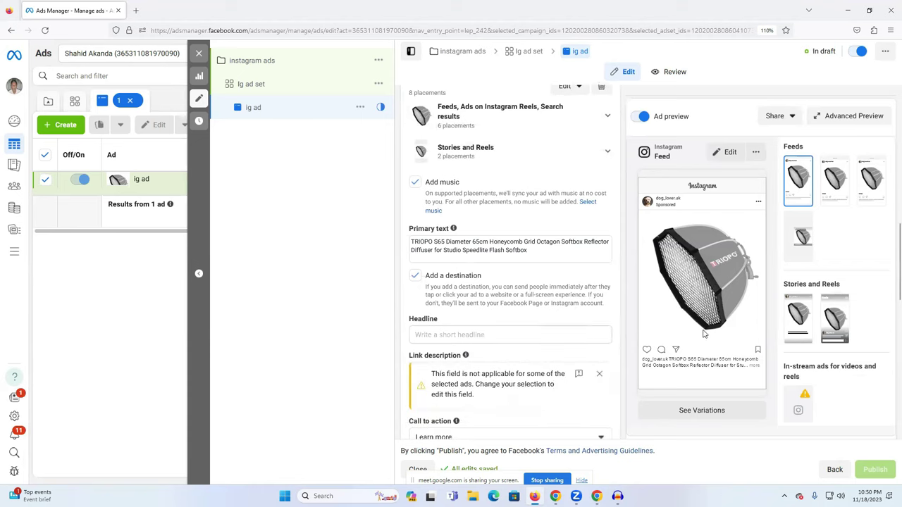
{"action": "left_click", "coordinate": [599, 337]}
{"action": "scroll", "coordinate": [522, 324], "scroll_direction": "down", "scroll_amount": 1}
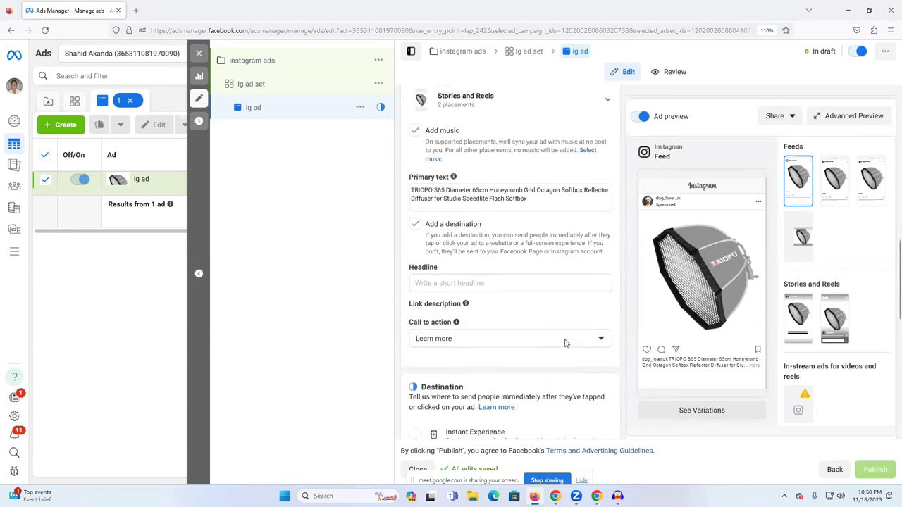
{"action": "left_click", "coordinate": [455, 305]}
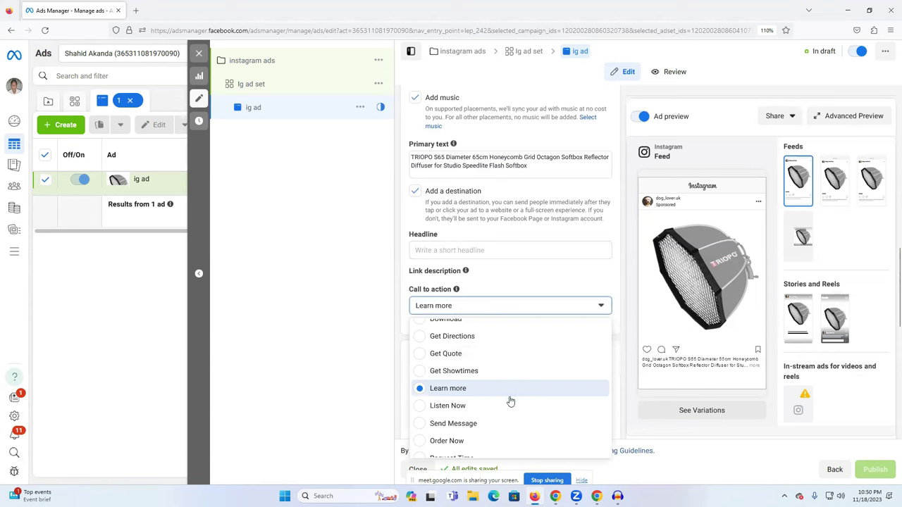
{"action": "scroll", "coordinate": [511, 402], "scroll_direction": "up", "scroll_amount": 3}
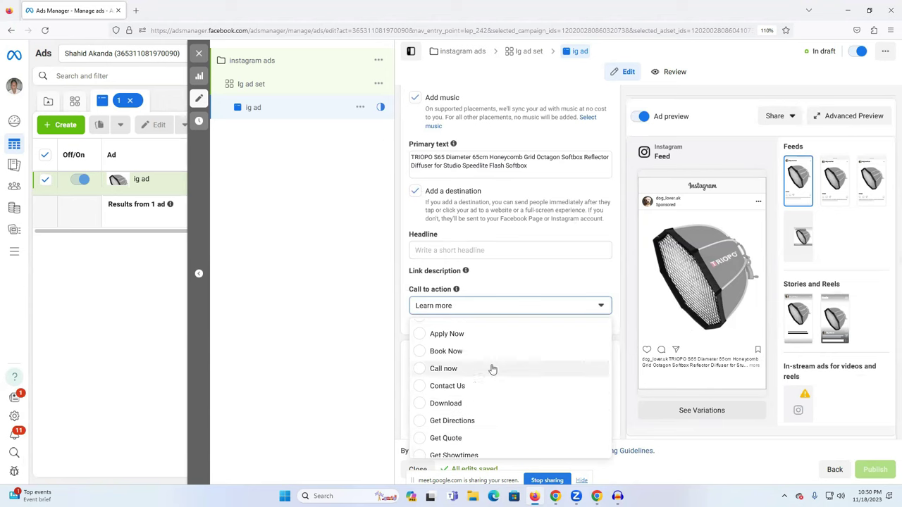
{"action": "scroll", "coordinate": [500, 345], "scroll_direction": "up", "scroll_amount": 1}
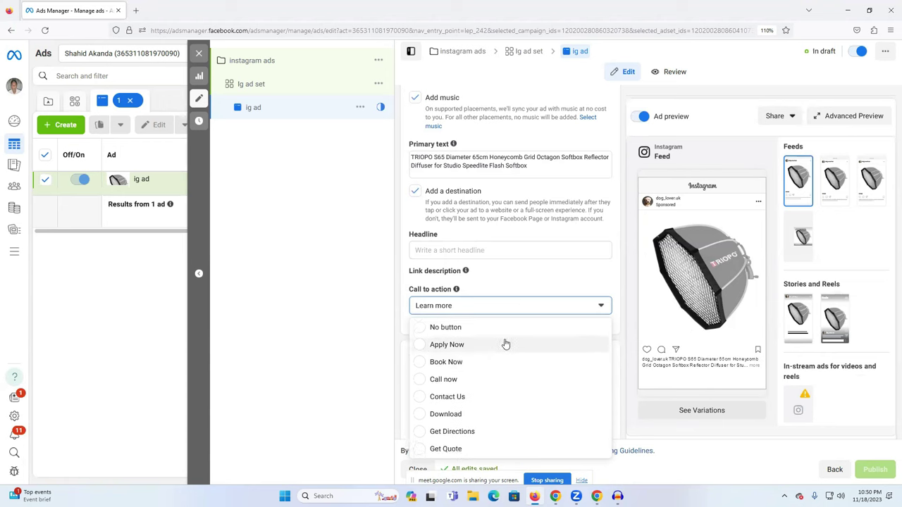
{"action": "scroll", "coordinate": [511, 398], "scroll_direction": "down", "scroll_amount": 3}
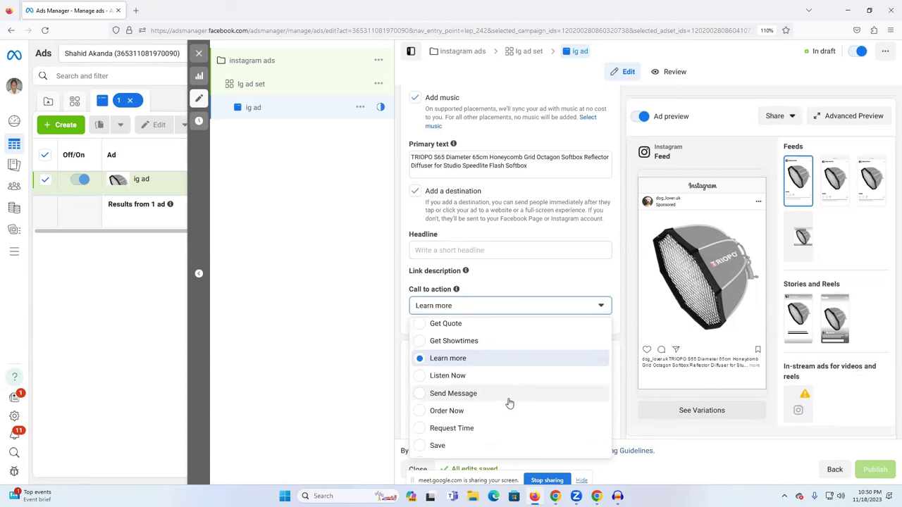
{"action": "scroll", "coordinate": [510, 403], "scroll_direction": "down", "scroll_amount": 2}
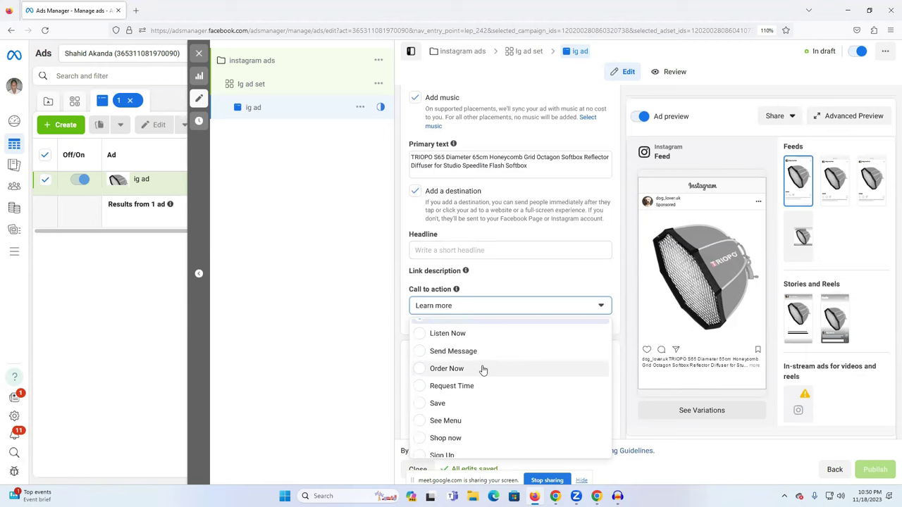
{"action": "key", "text": "Return"}
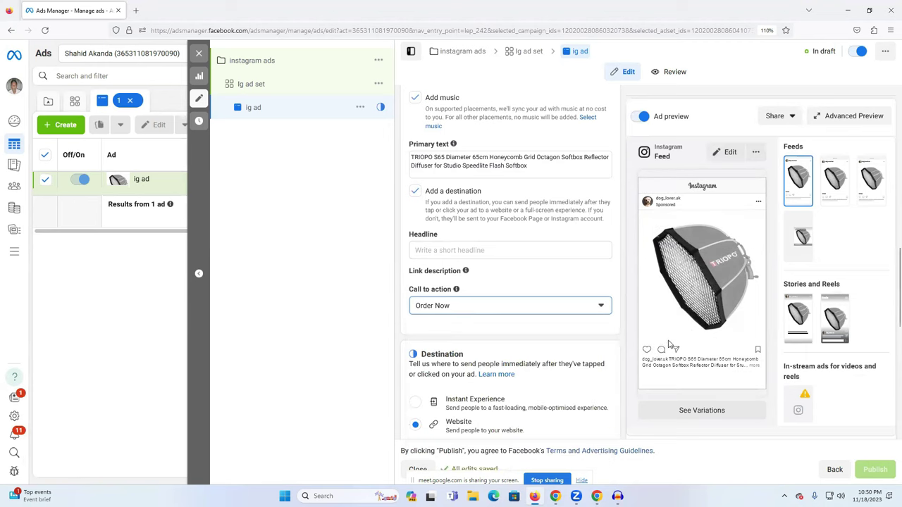
Expand the caption in the Instagram feed preview, and copy the softbox's Daraz product page URL from Chrome for the Website URL
{"action": "scroll", "coordinate": [704, 338], "scroll_direction": "down", "scroll_amount": 3}
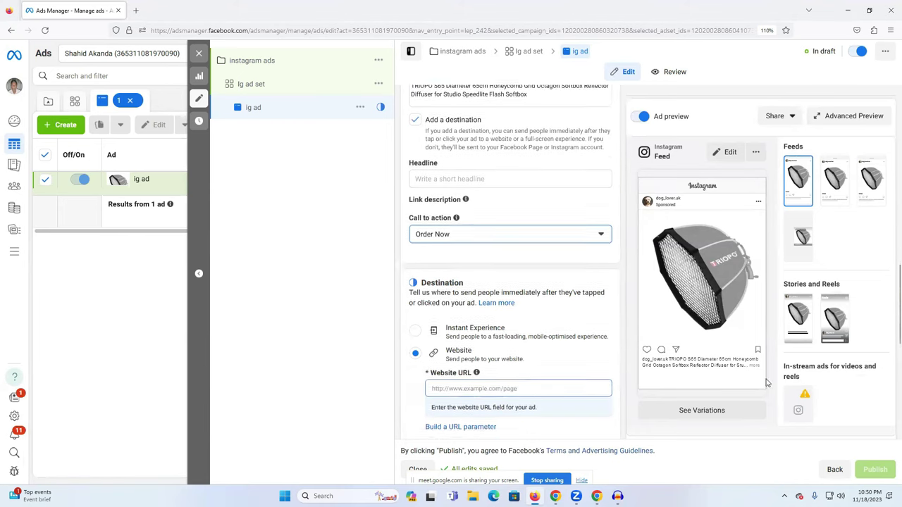
{"action": "left_click", "coordinate": [755, 365]}
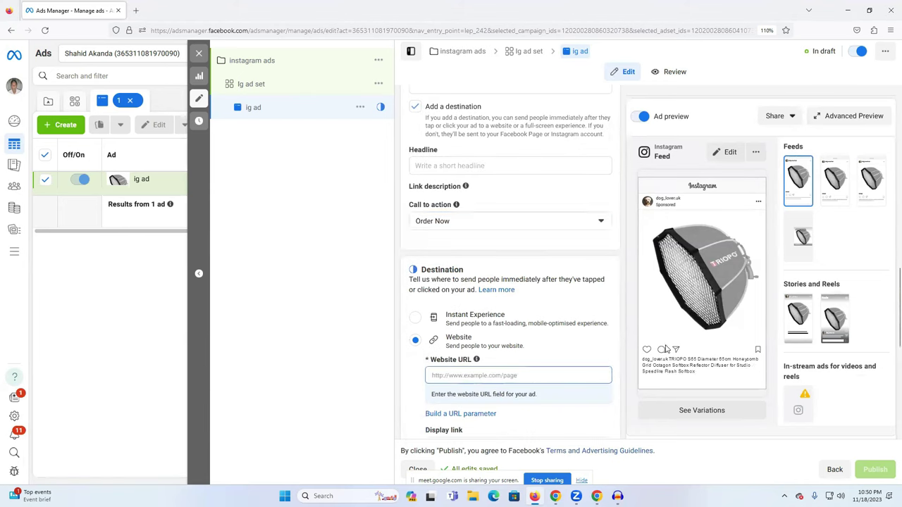
{"action": "left_click", "coordinate": [470, 376]}
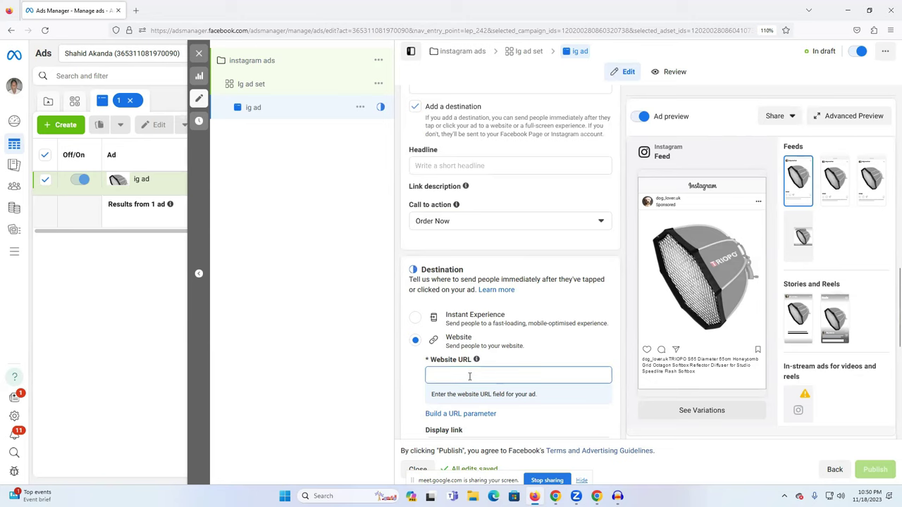
{"action": "key", "text": "alt+Tab"}
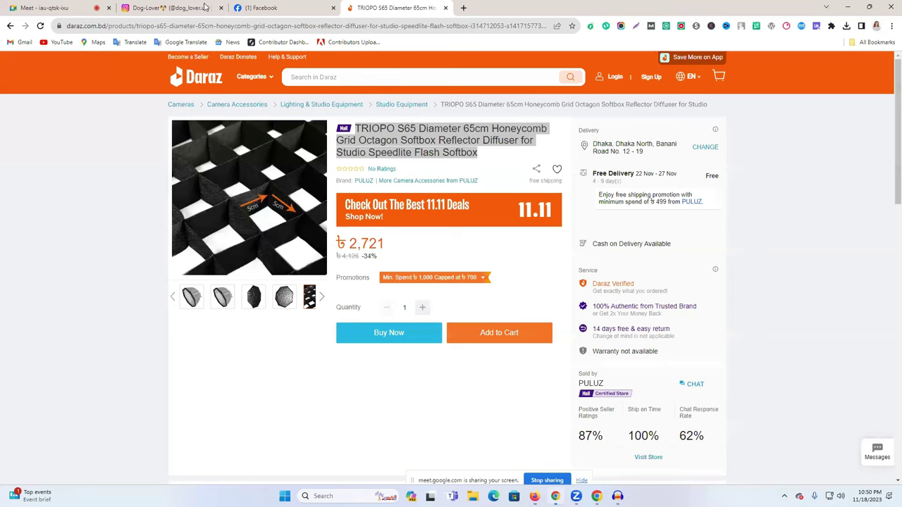
{"action": "left_click", "coordinate": [200, 26]}
{"action": "right_click", "coordinate": [201, 26]}
{"action": "left_click", "coordinate": [211, 89]}
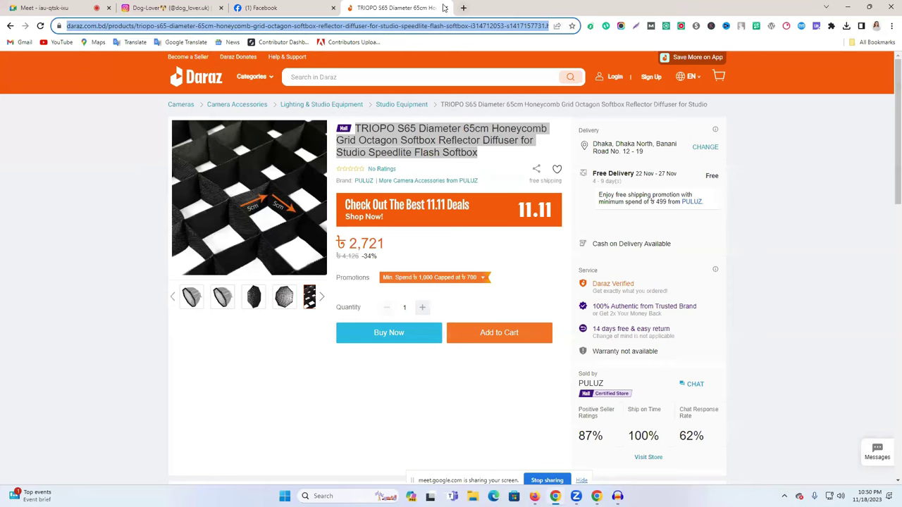
Search Google for "url shortener" in a new tab and open the Cuttly site from the results
{"action": "left_click", "coordinate": [461, 7]}
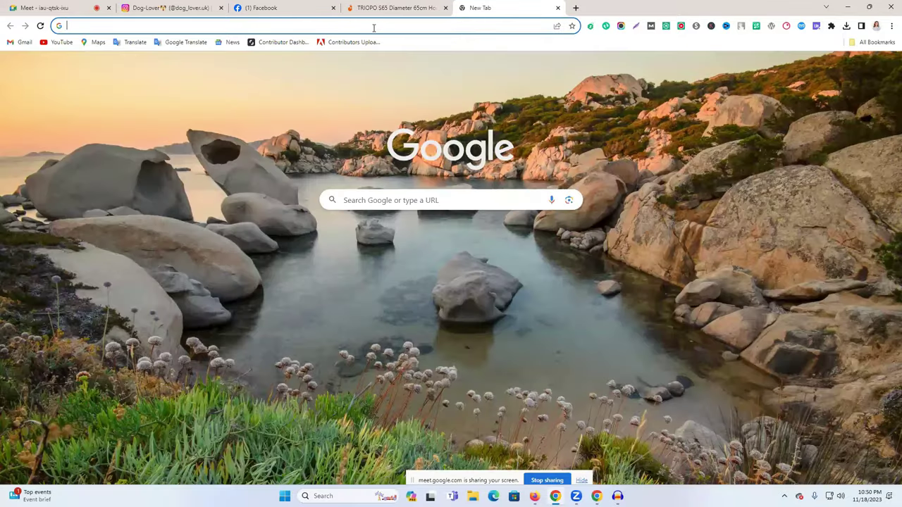
{"action": "left_click", "coordinate": [374, 26]}
{"action": "type", "text": "url"}
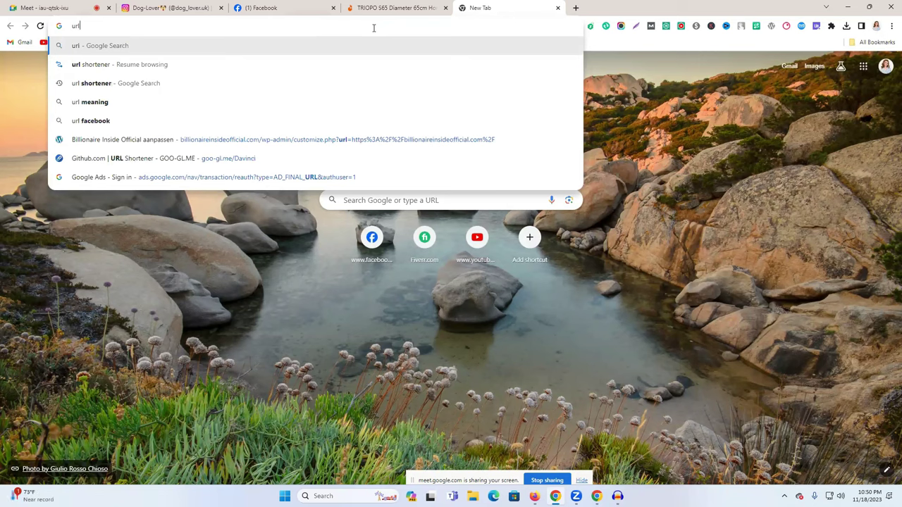
{"action": "left_click", "coordinate": [240, 82]}
{"action": "left_click", "coordinate": [161, 185]}
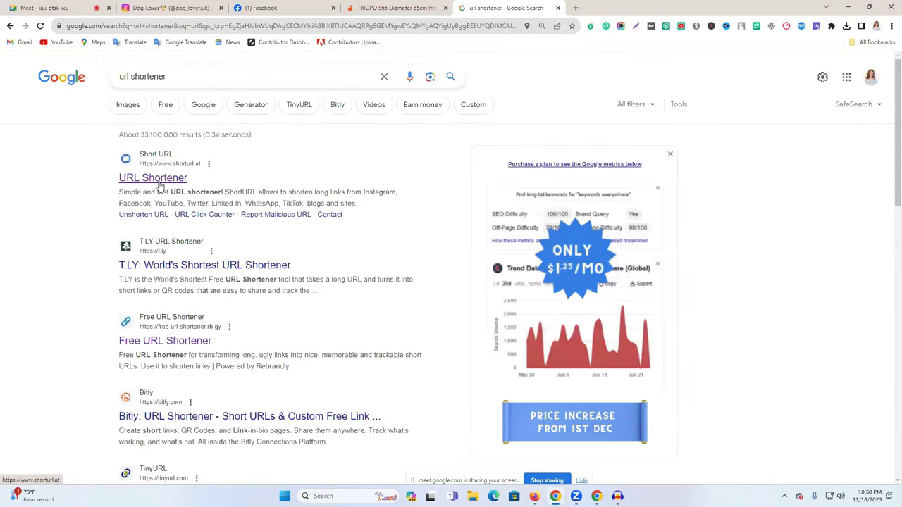
{"action": "left_click", "coordinate": [155, 419]}
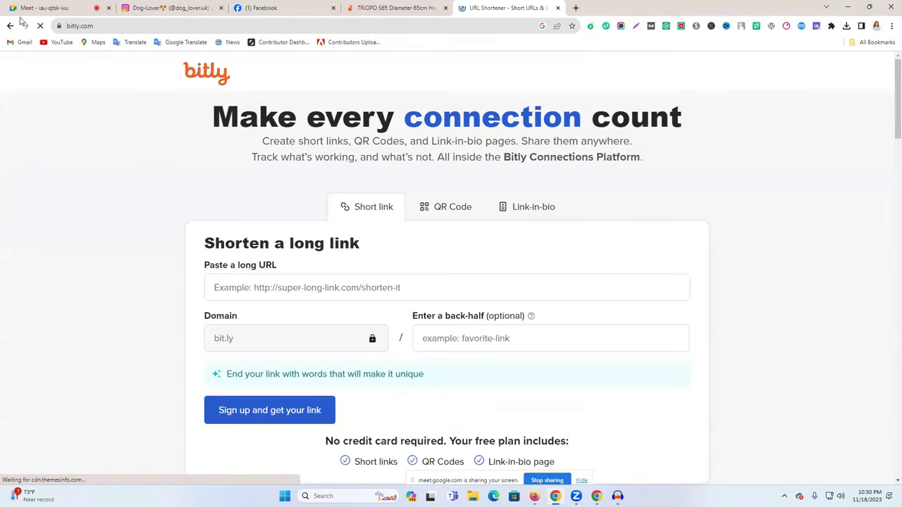
{"action": "key", "text": "alt+Left"}
{"action": "scroll", "coordinate": [301, 240], "scroll_direction": "down", "scroll_amount": 2}
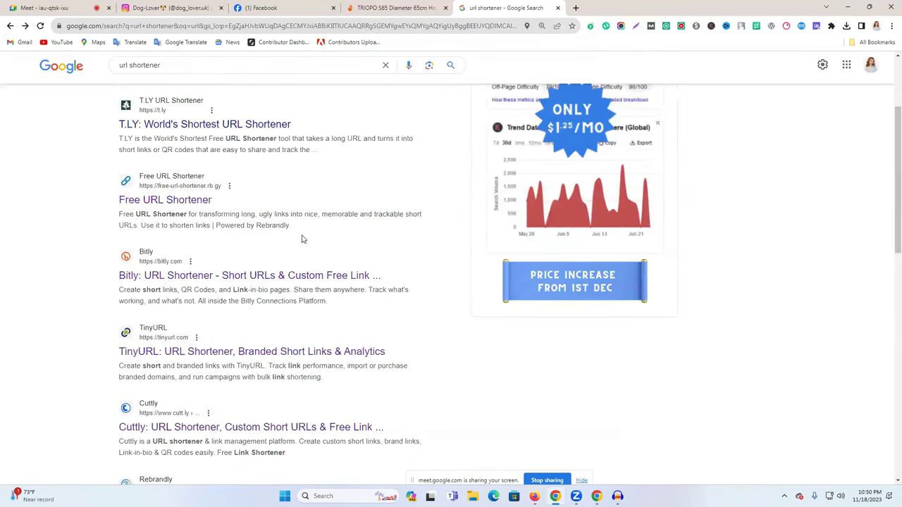
{"action": "scroll", "coordinate": [302, 240], "scroll_direction": "down", "scroll_amount": 2}
{"action": "left_click", "coordinate": [184, 289]}
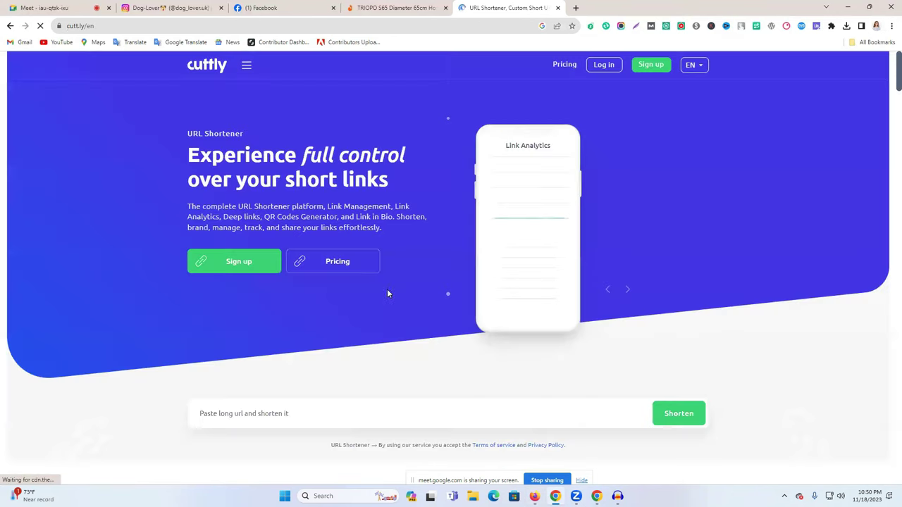
Shorten the Daraz product URL with Cuttly, accept all cookies and copy the resulting link
{"action": "scroll", "coordinate": [302, 279], "scroll_direction": "down", "scroll_amount": 3}
{"action": "left_click", "coordinate": [301, 227]}
{"action": "key", "text": "ctrl+v"}
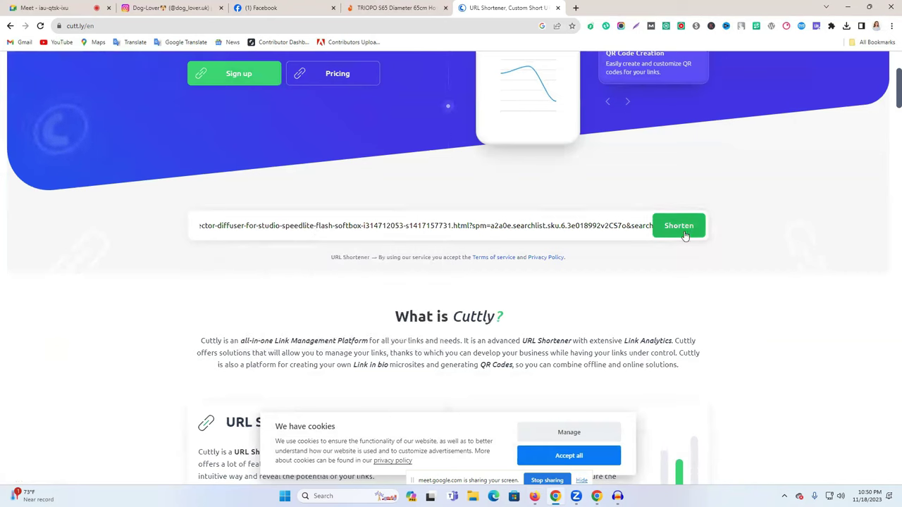
{"action": "left_click", "coordinate": [680, 227]}
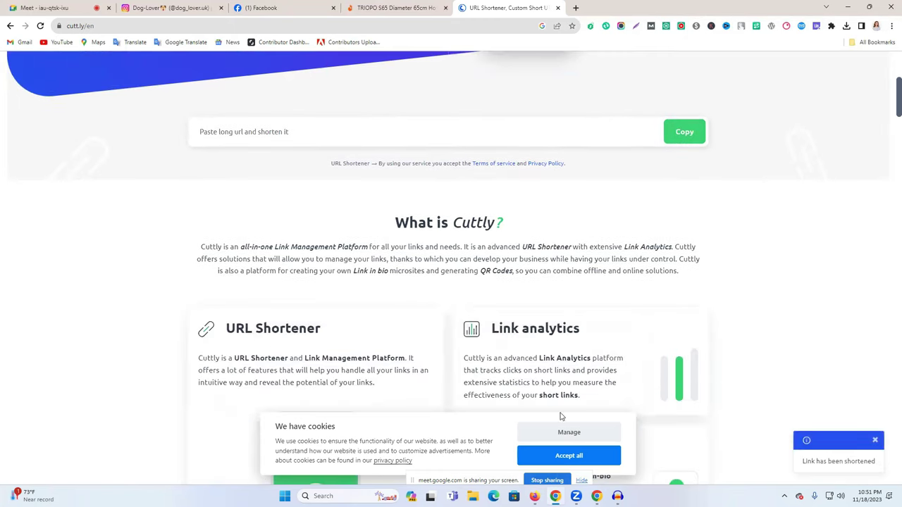
{"action": "left_click", "coordinate": [569, 456]}
{"action": "scroll", "coordinate": [646, 374], "scroll_direction": "up", "scroll_amount": 1}
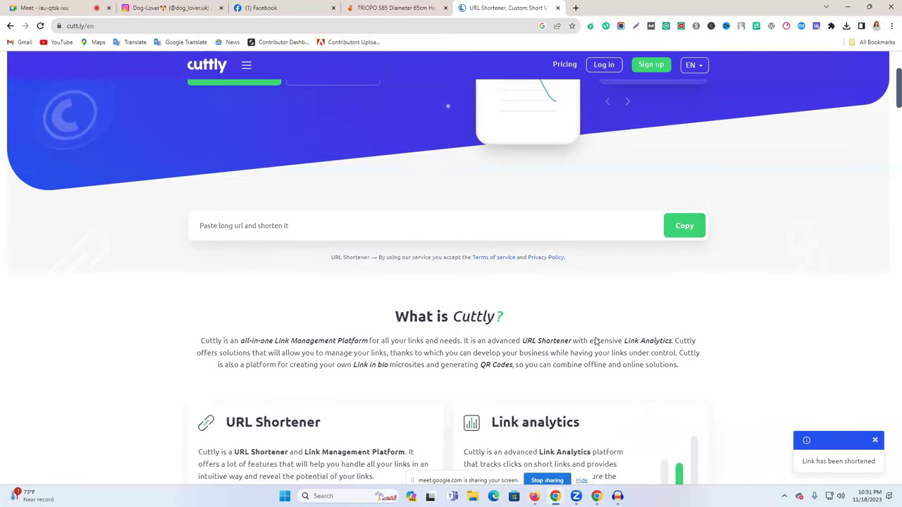
{"action": "left_click", "coordinate": [684, 226]}
Paste the copied link into a new browser tab's address field to check it, and return to Cuttly
{"action": "scroll", "coordinate": [666, 231], "scroll_direction": "down", "scroll_amount": 1}
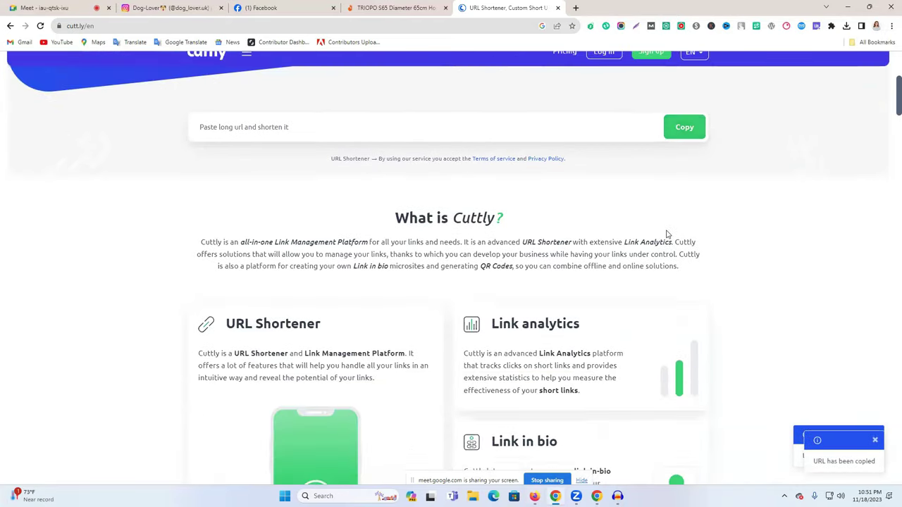
{"action": "scroll", "coordinate": [666, 234], "scroll_direction": "down", "scroll_amount": 5}
{"action": "left_click", "coordinate": [576, 8]}
{"action": "key", "text": "ctrl+v"}
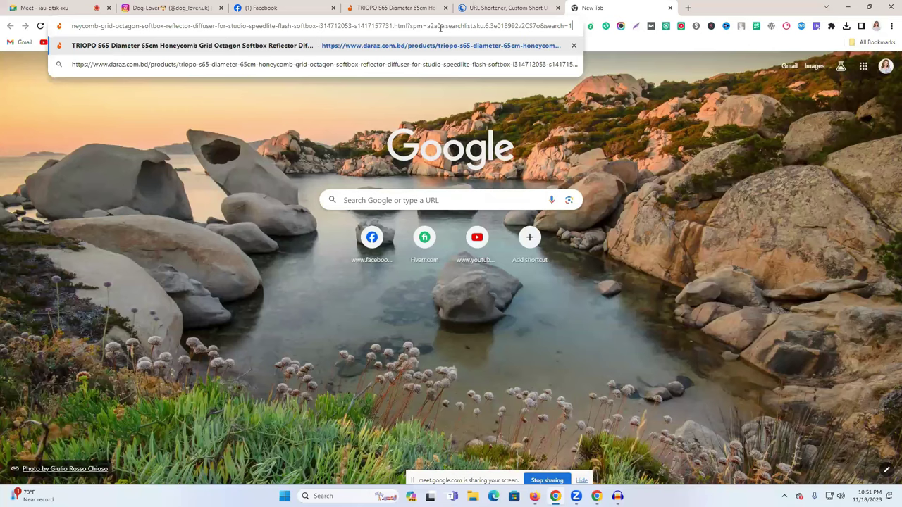
{"action": "key", "text": "ctrl+shift+Tab"}
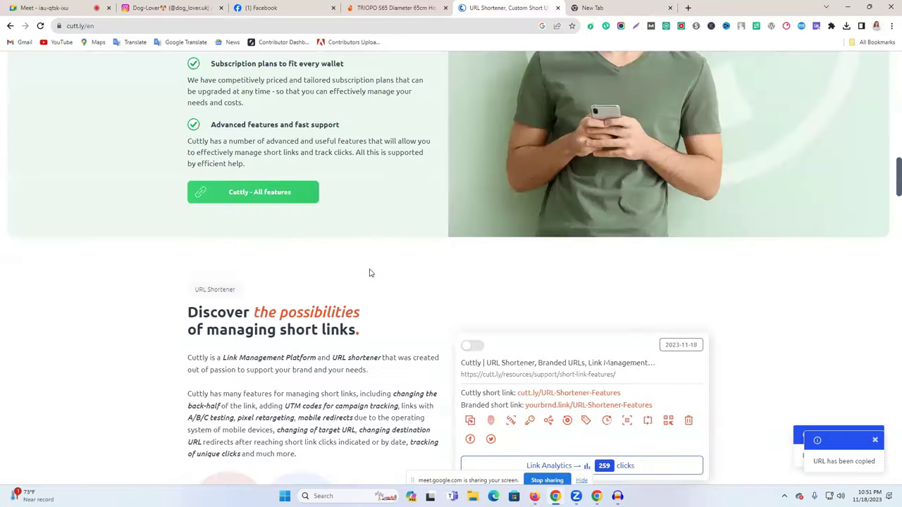
Submit the Daraz product URL to the Cuttly shortener again
{"action": "scroll", "coordinate": [376, 278], "scroll_direction": "down", "scroll_amount": 3}
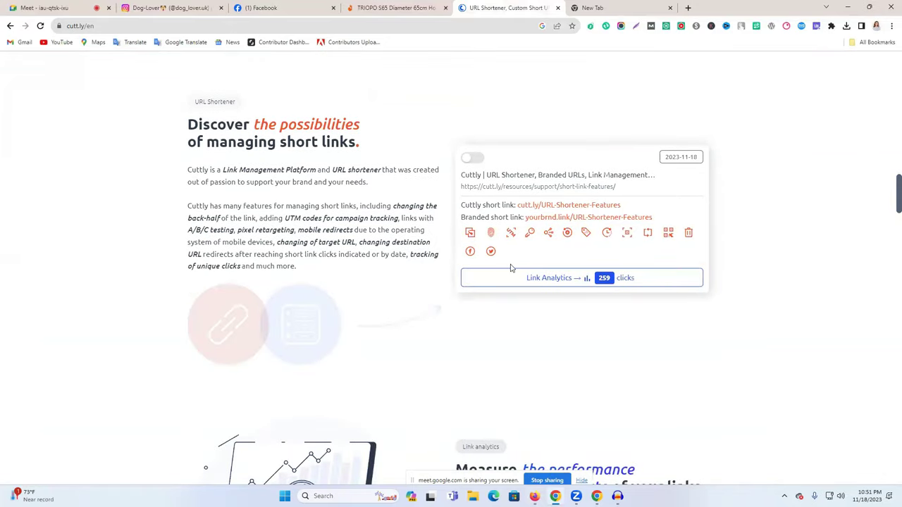
{"action": "scroll", "coordinate": [493, 271], "scroll_direction": "down", "scroll_amount": 5}
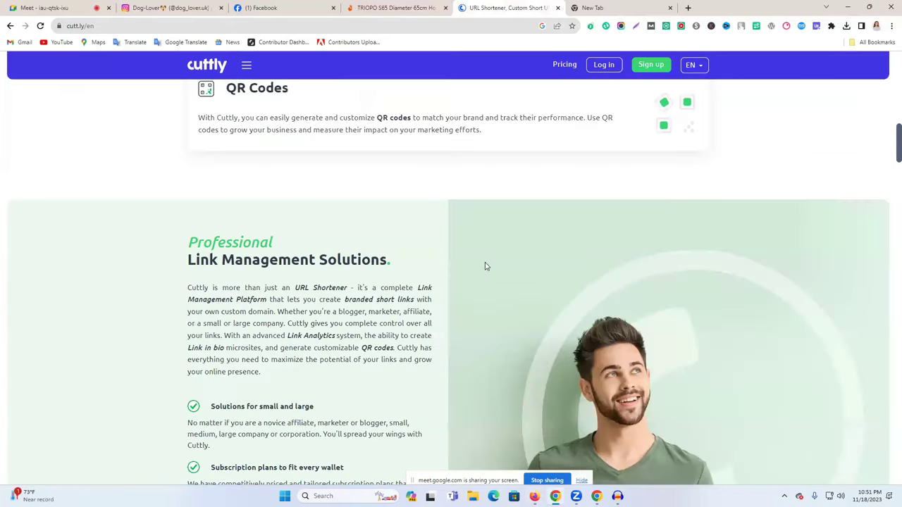
{"action": "scroll", "coordinate": [485, 266], "scroll_direction": "up", "scroll_amount": 10}
{"action": "left_click", "coordinate": [285, 412]}
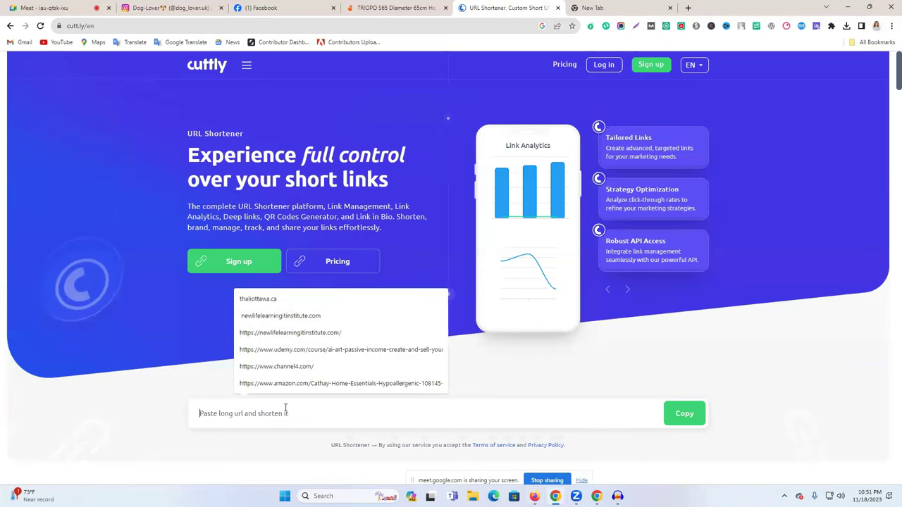
{"action": "key", "text": "ctrl+v"}
{"action": "left_click", "coordinate": [684, 414]}
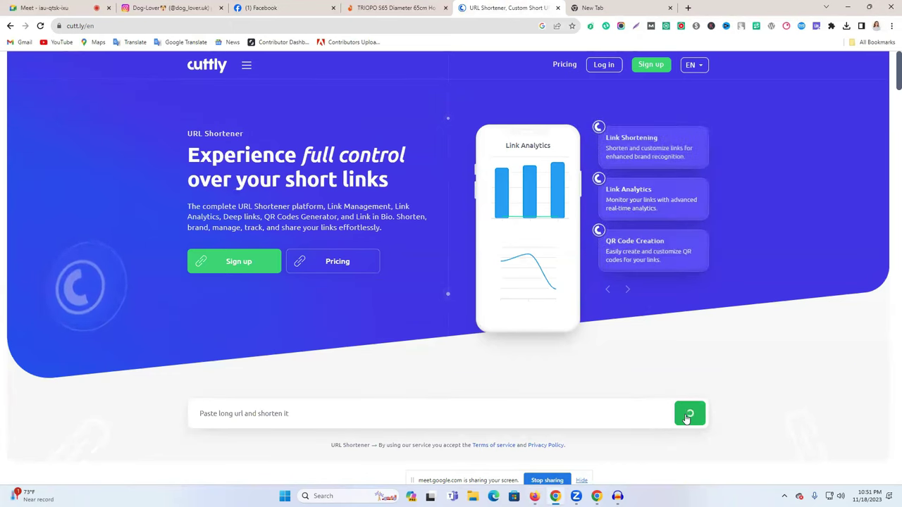
Look through the Cuttly home page for the generated short link and return to the shortener field
{"action": "scroll", "coordinate": [571, 298], "scroll_direction": "down", "scroll_amount": 2}
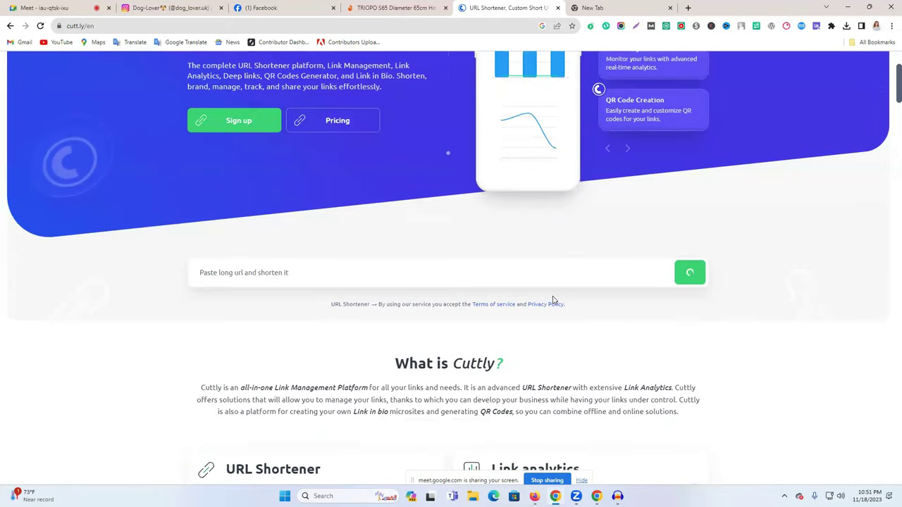
{"action": "scroll", "coordinate": [553, 300], "scroll_direction": "down", "scroll_amount": 1}
{"action": "scroll", "coordinate": [553, 299], "scroll_direction": "down", "scroll_amount": 1}
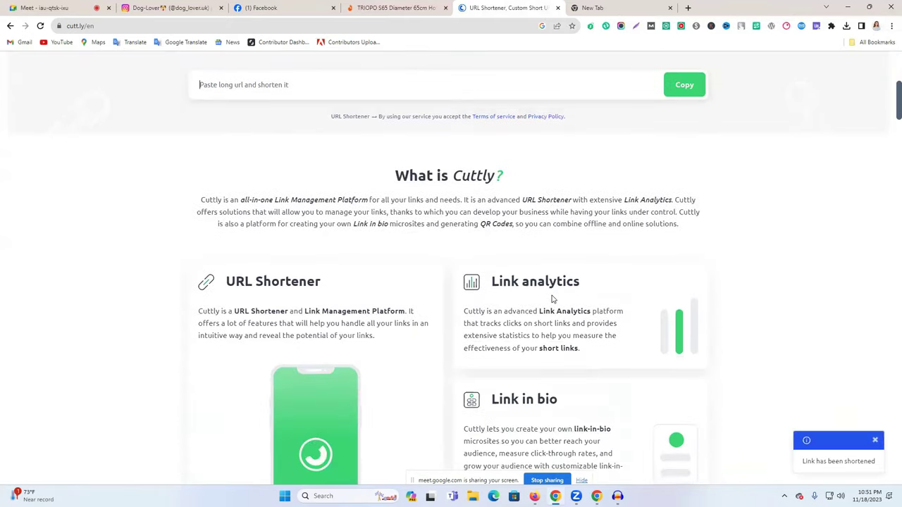
{"action": "scroll", "coordinate": [553, 299], "scroll_direction": "down", "scroll_amount": 10}
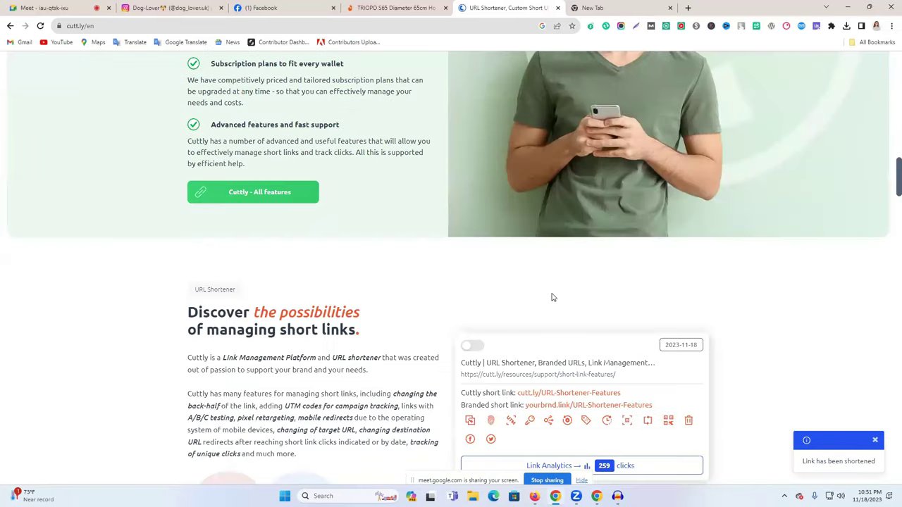
{"action": "scroll", "coordinate": [552, 297], "scroll_direction": "down", "scroll_amount": 9}
{"action": "scroll", "coordinate": [552, 295], "scroll_direction": "up", "scroll_amount": 3}
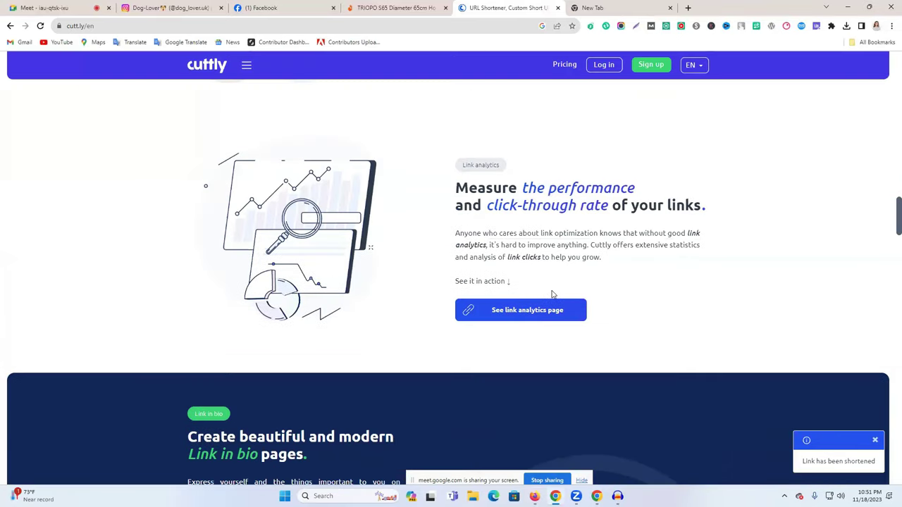
{"action": "scroll", "coordinate": [553, 294], "scroll_direction": "up", "scroll_amount": 2}
{"action": "scroll", "coordinate": [552, 294], "scroll_direction": "up", "scroll_amount": 8}
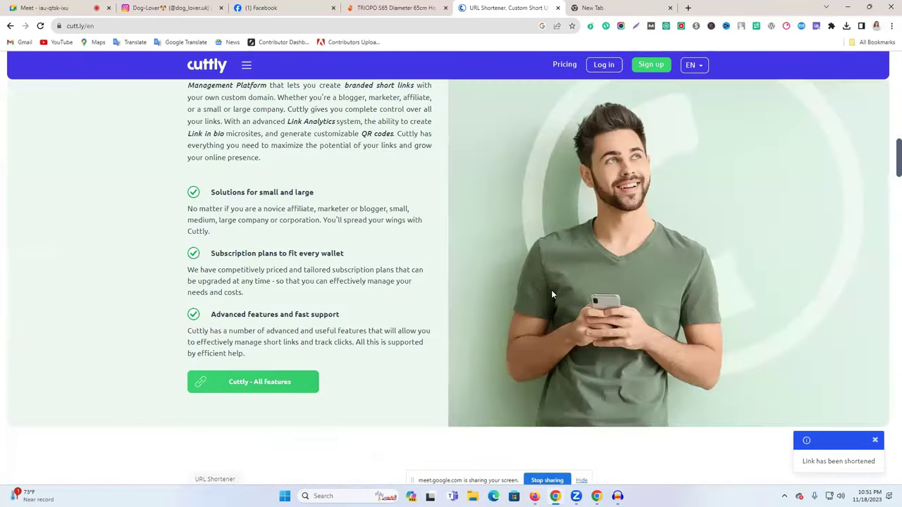
{"action": "scroll", "coordinate": [552, 294], "scroll_direction": "up", "scroll_amount": 3}
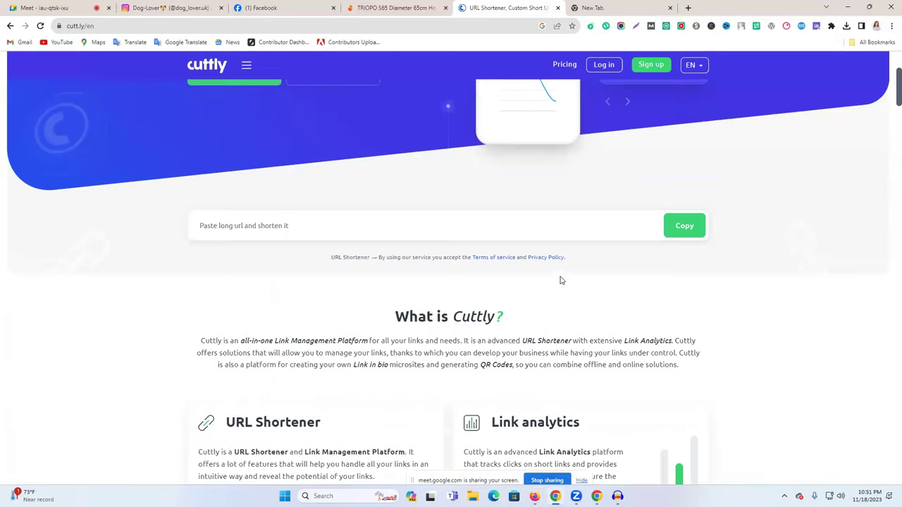
Copy the link offered by Cuttly and paste it back into its shortener field to check it
{"action": "left_click", "coordinate": [687, 227]}
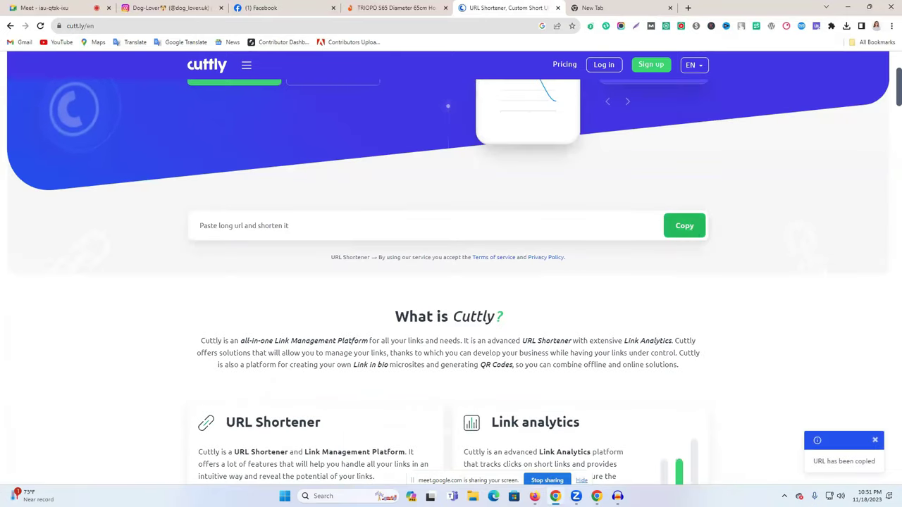
{"action": "left_click", "coordinate": [303, 226]}
{"action": "key", "text": "ctrl+v"}
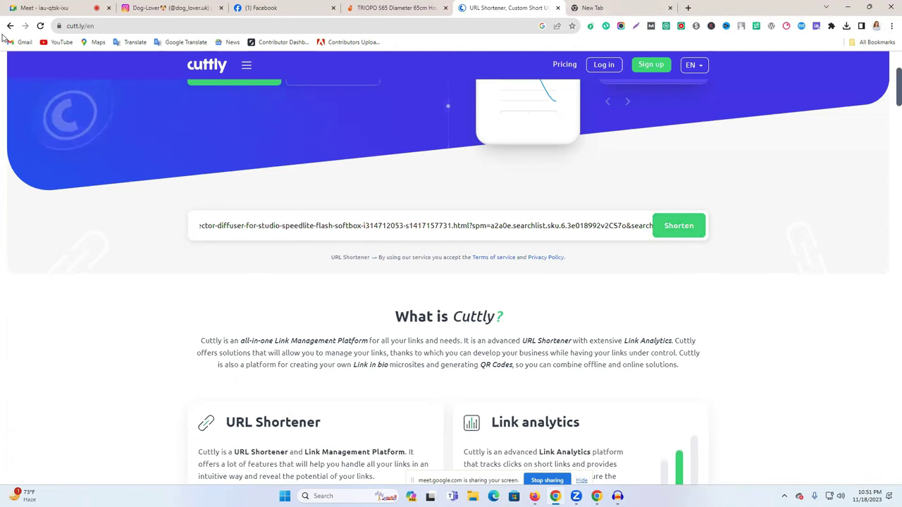
Return to the search results, shorten the Daraz product URL with Free URL Shortener and copy the short link
{"action": "left_click", "coordinate": [10, 26]}
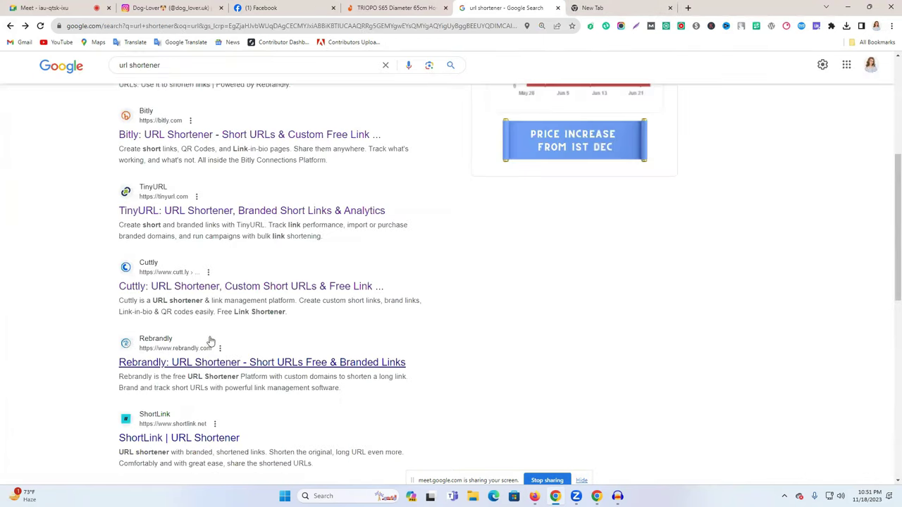
{"action": "scroll", "coordinate": [207, 331], "scroll_direction": "up", "scroll_amount": 3}
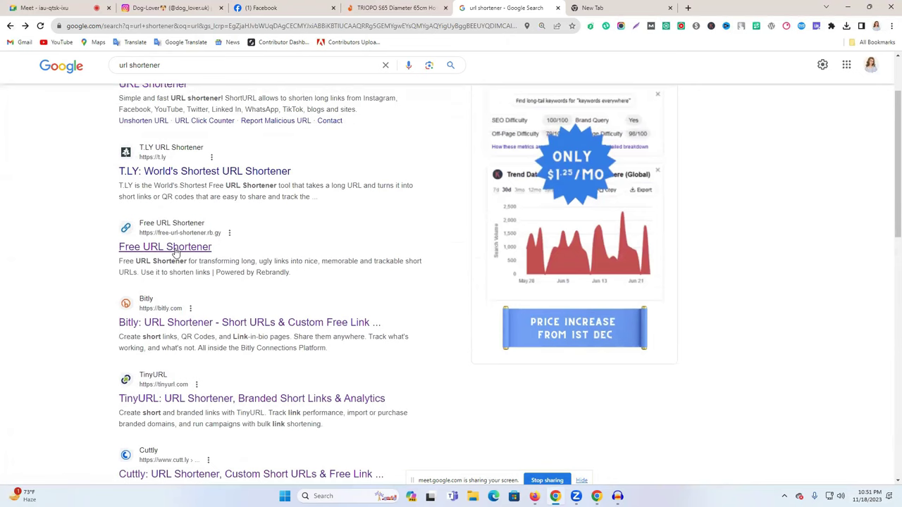
{"action": "left_click", "coordinate": [176, 248]}
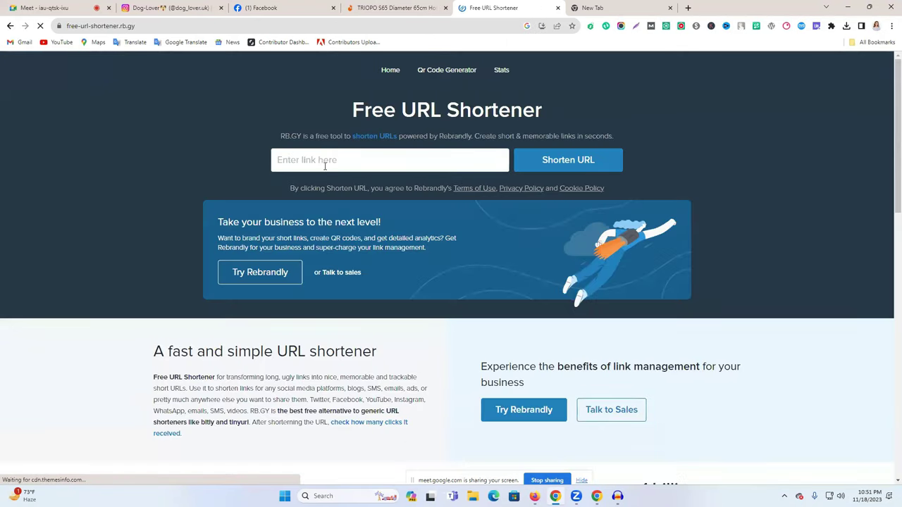
{"action": "left_click", "coordinate": [326, 161]}
{"action": "key", "text": "ctrl+v"}
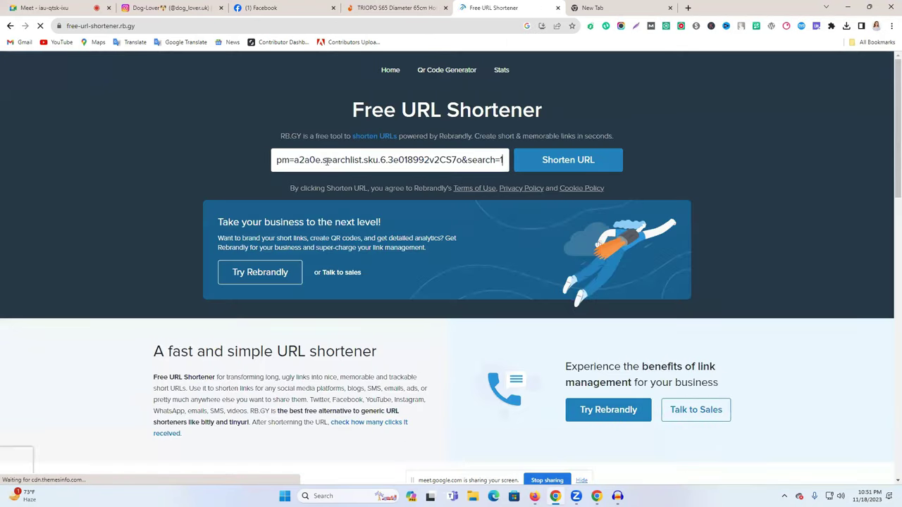
{"action": "left_click", "coordinate": [583, 169]}
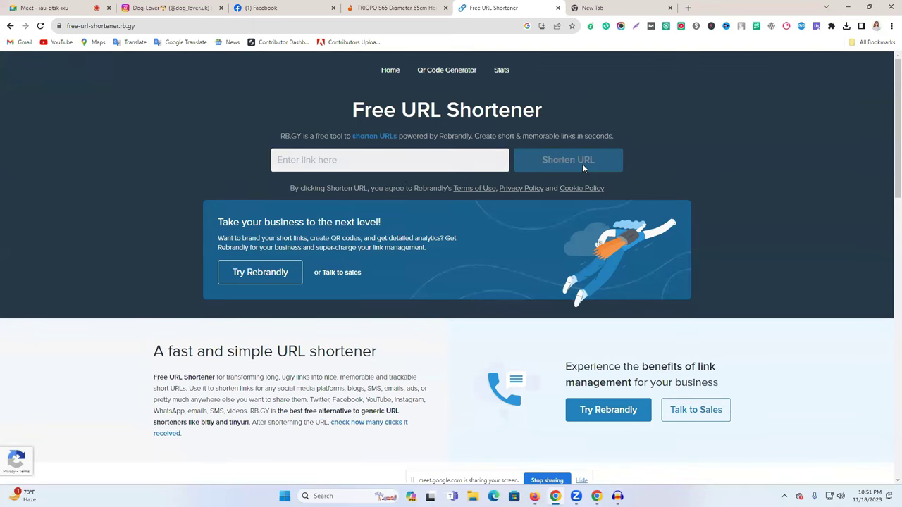
{"action": "scroll", "coordinate": [468, 233], "scroll_direction": "down", "scroll_amount": 2}
{"action": "scroll", "coordinate": [468, 233], "scroll_direction": "up", "scroll_amount": 2}
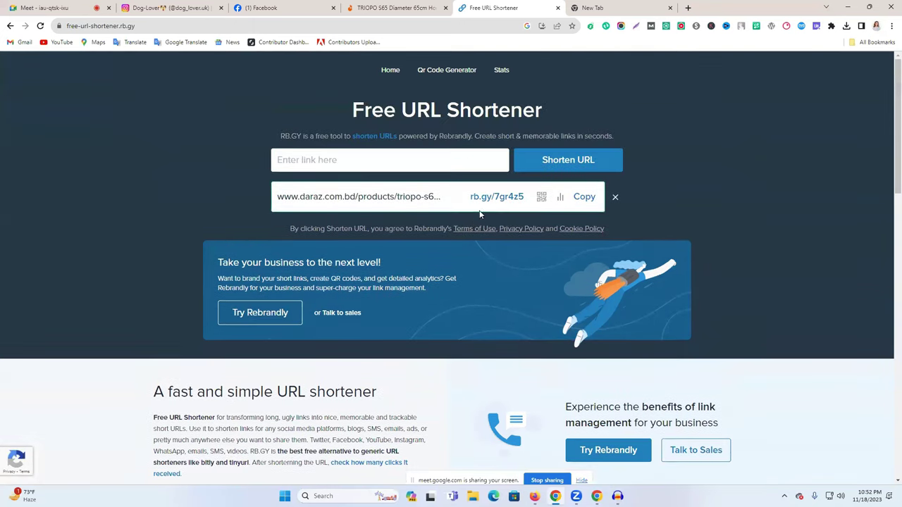
{"action": "left_click", "coordinate": [586, 199]}
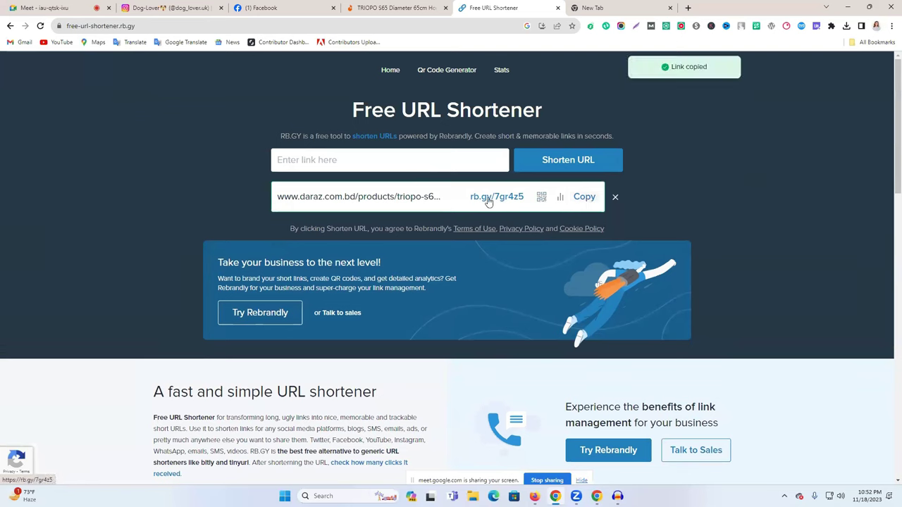
Test the copied short link by loading it in the empty browser tab
{"action": "left_click", "coordinate": [591, 7]}
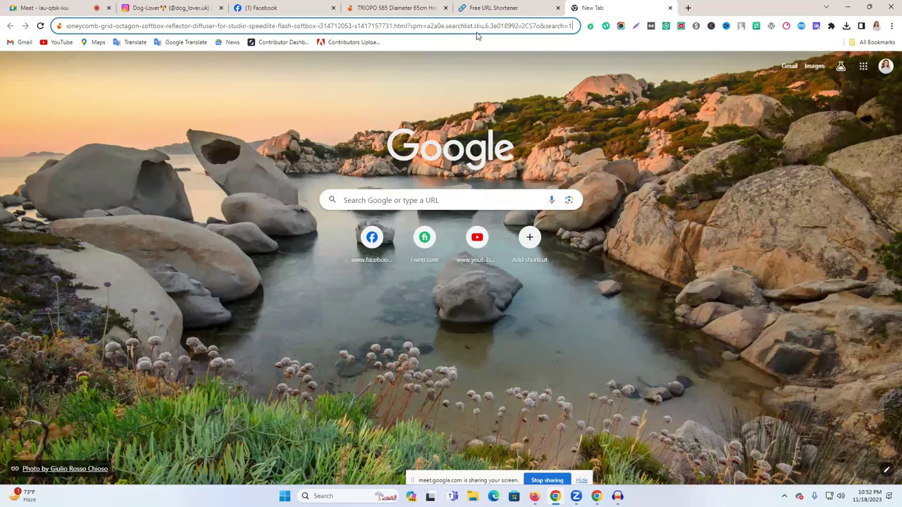
{"action": "key", "text": "ctrl+v"}
{"action": "key", "text": "Return"}
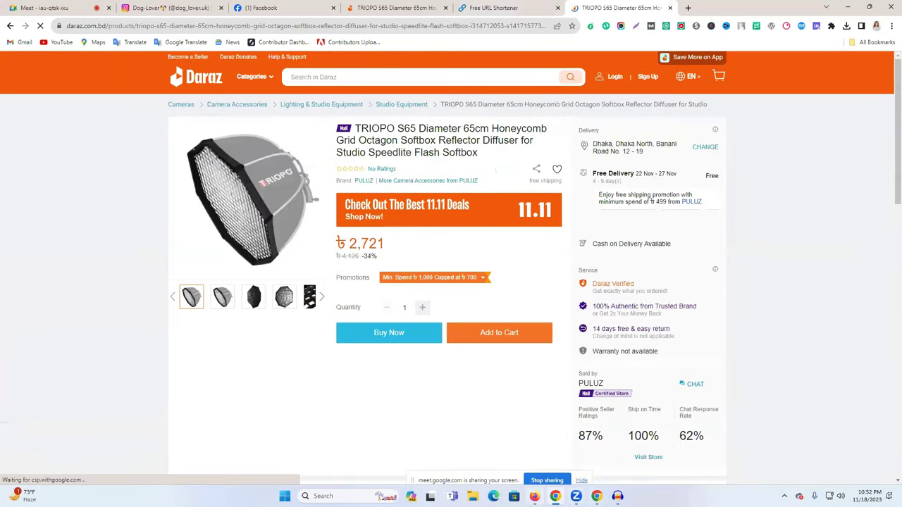
{"action": "key", "text": "alt+Tab"}
{"action": "left_click", "coordinate": [474, 373]}
{"action": "key", "text": "ctrl+v"}
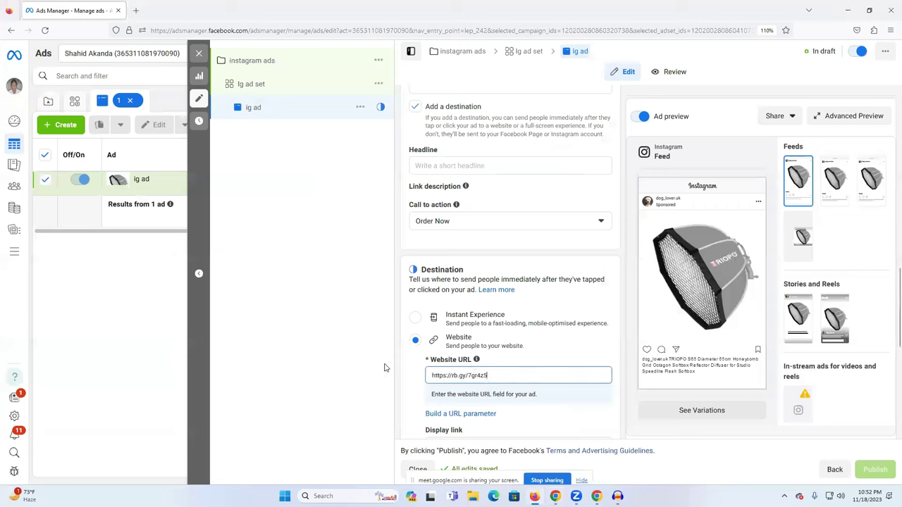
{"action": "left_click", "coordinate": [385, 367]}
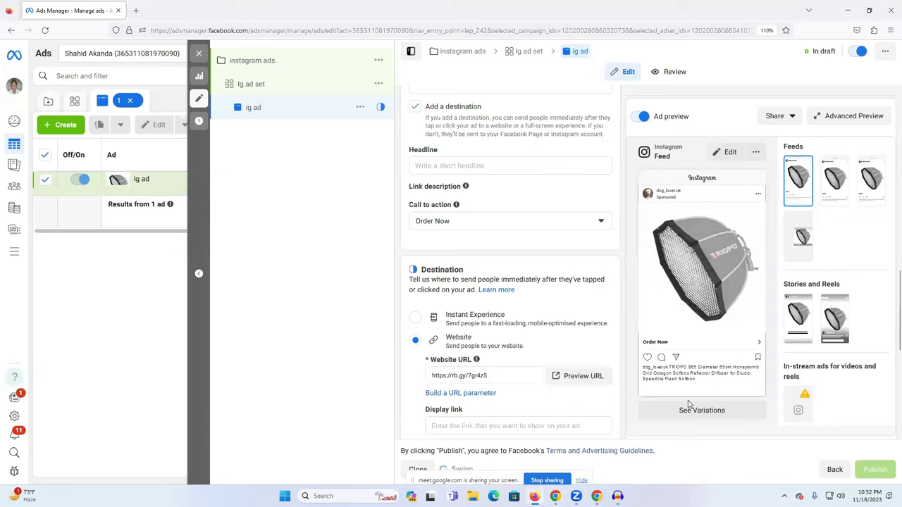
Check the Order Now button in the ad preview and the destination and tracking settings, and compare with the Daraz product page
{"action": "triple_click", "coordinate": [658, 339]}
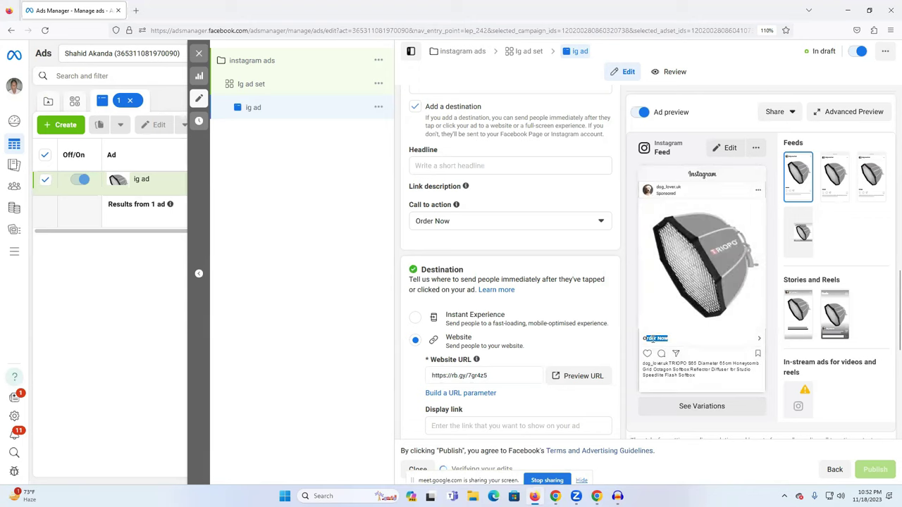
{"action": "scroll", "coordinate": [578, 268], "scroll_direction": "down", "scroll_amount": 2}
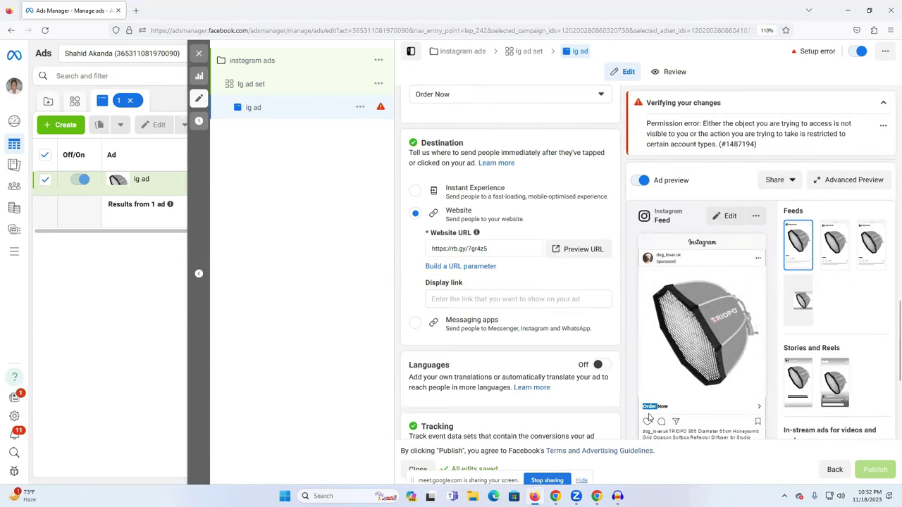
{"action": "scroll", "coordinate": [616, 322], "scroll_direction": "down", "scroll_amount": 1}
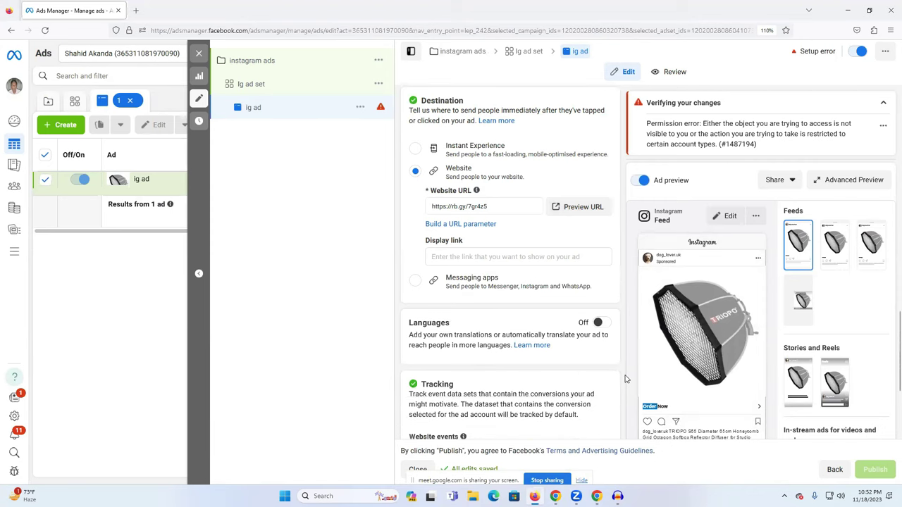
{"action": "scroll", "coordinate": [624, 379], "scroll_direction": "down", "scroll_amount": 3}
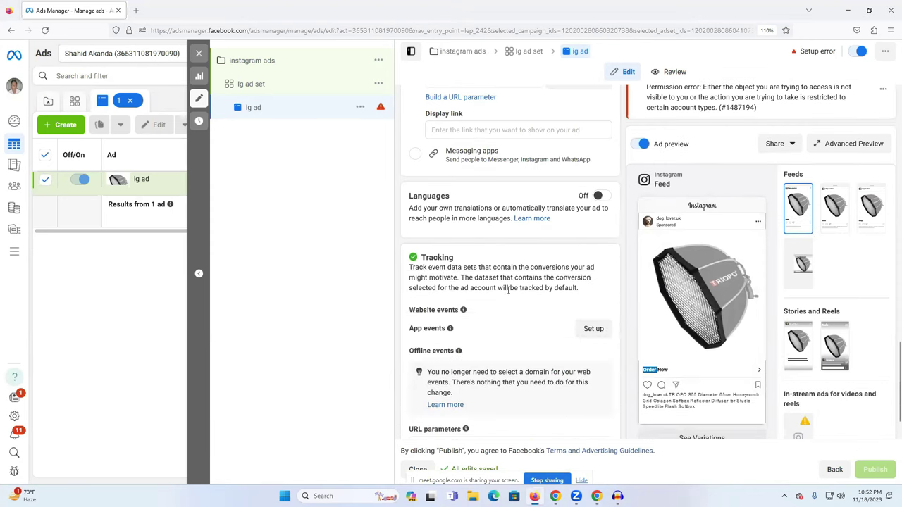
{"action": "key", "text": "alt+Tab"}
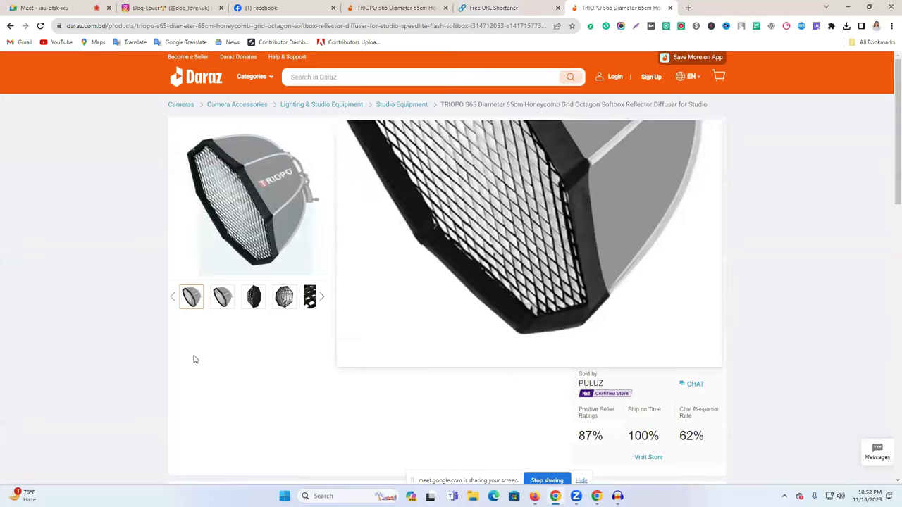
{"action": "mouse_move", "coordinate": [555, 496]}
{"action": "key", "text": "alt+Tab"}
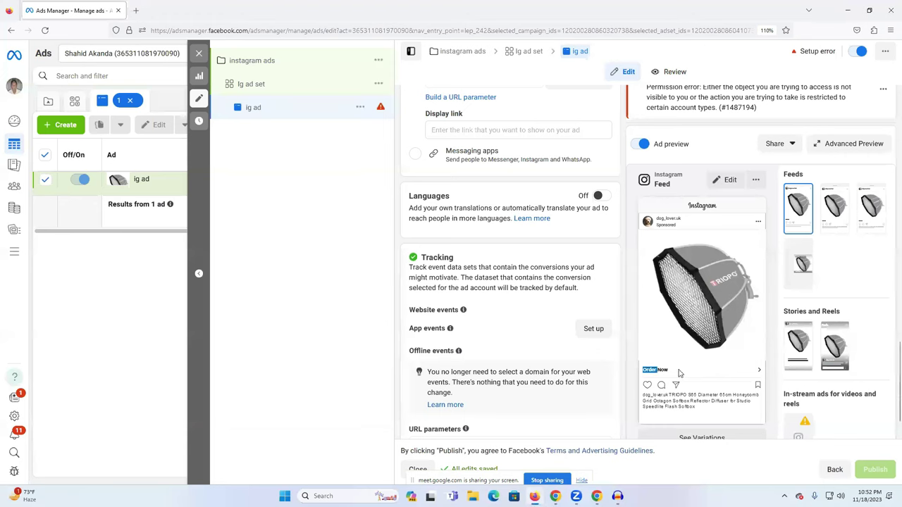
Look through the ad's call-to-action options and try Watch More and Subscribe in the preview
{"action": "scroll", "coordinate": [510, 268], "scroll_direction": "up", "scroll_amount": 4}
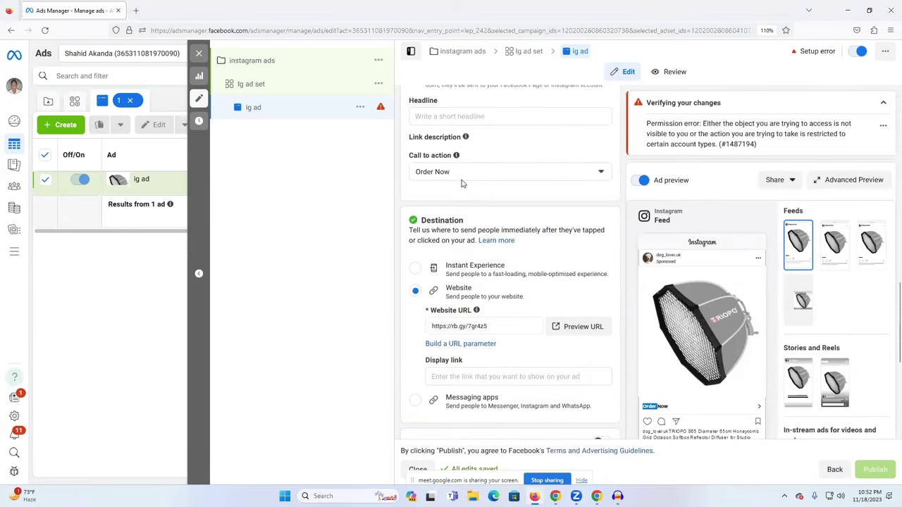
{"action": "left_click", "coordinate": [461, 179]}
{"action": "scroll", "coordinate": [455, 251], "scroll_direction": "down", "scroll_amount": 3}
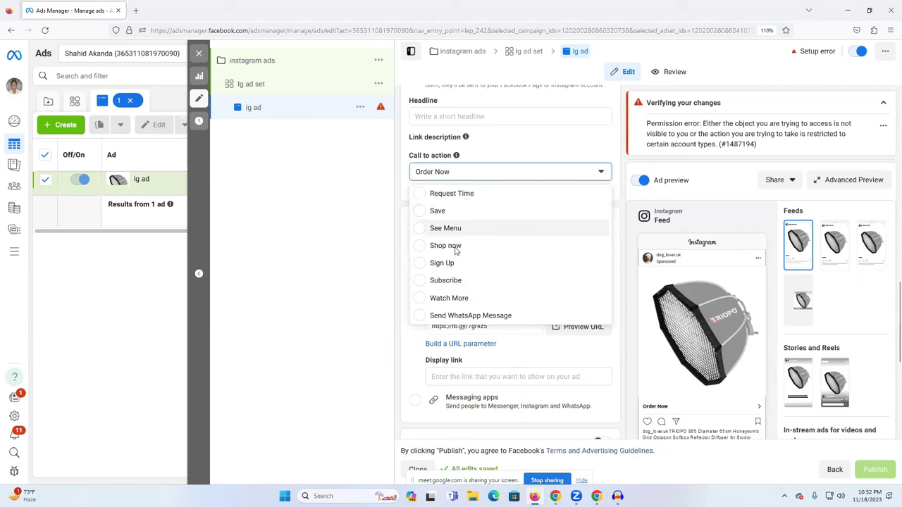
{"action": "scroll", "coordinate": [515, 258], "scroll_direction": "up", "scroll_amount": 2}
{"action": "scroll", "coordinate": [514, 259], "scroll_direction": "up", "scroll_amount": 3}
{"action": "scroll", "coordinate": [444, 236], "scroll_direction": "up", "scroll_amount": 1}
{"action": "scroll", "coordinate": [458, 267], "scroll_direction": "down", "scroll_amount": 3}
{"action": "scroll", "coordinate": [465, 284], "scroll_direction": "down", "scroll_amount": 3}
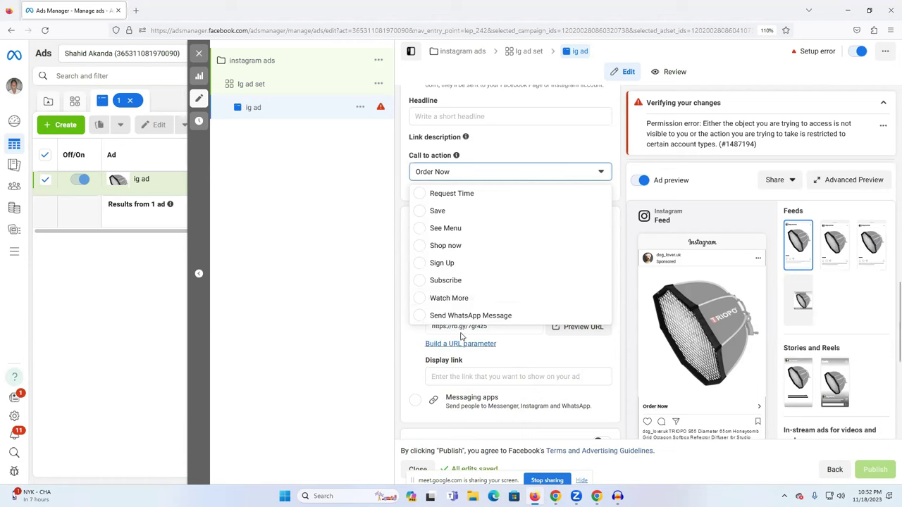
{"action": "left_click", "coordinate": [575, 303]}
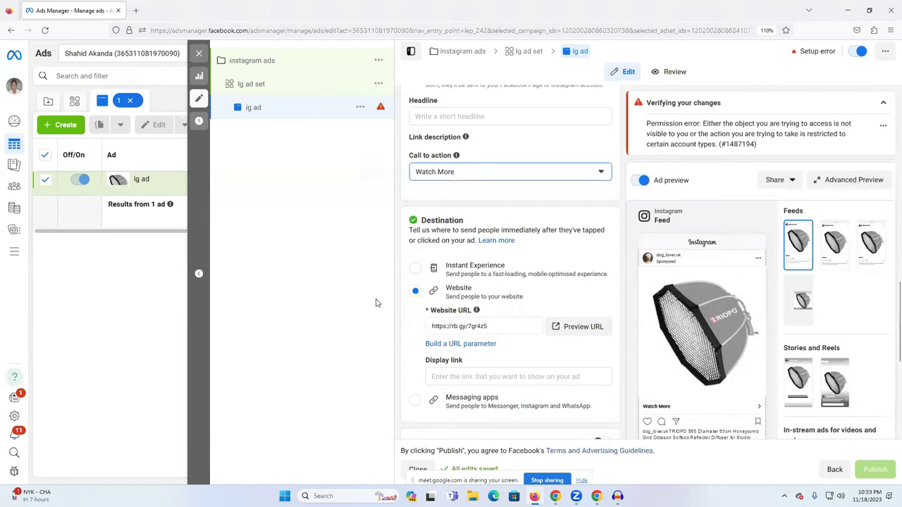
{"action": "left_click", "coordinate": [436, 176]}
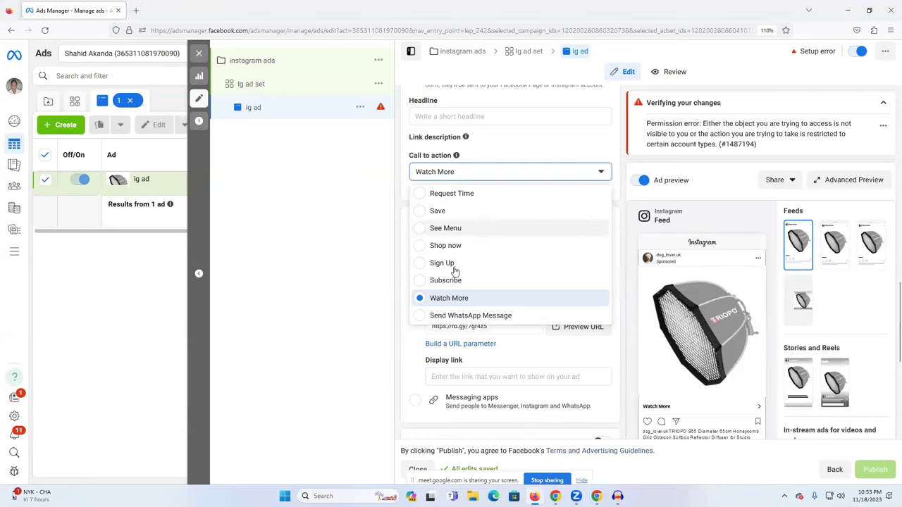
{"action": "left_click", "coordinate": [557, 280]}
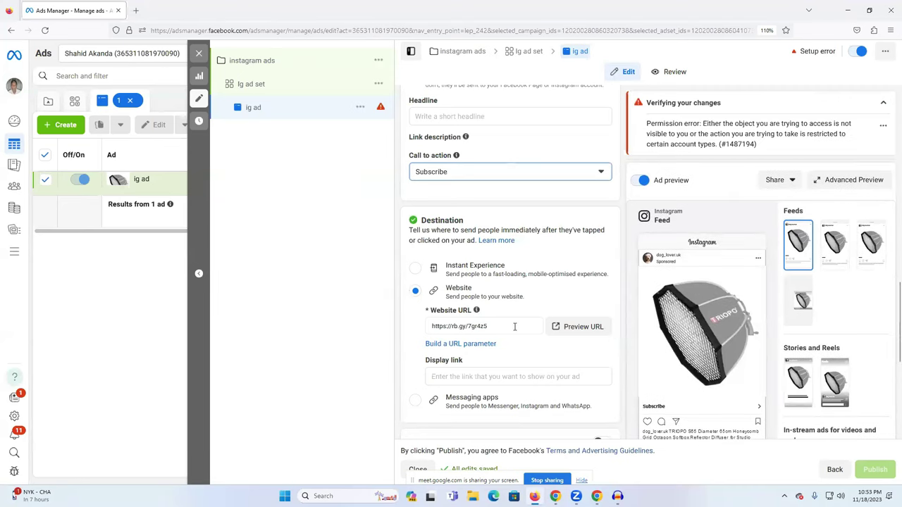
Set the ad's call to action to Shop now
{"action": "left_click", "coordinate": [433, 179]}
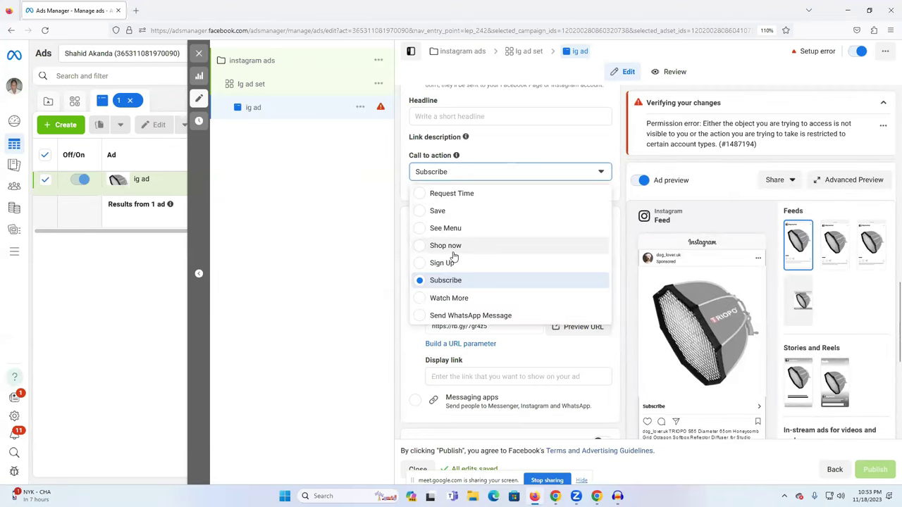
{"action": "scroll", "coordinate": [454, 255], "scroll_direction": "up", "scroll_amount": 2}
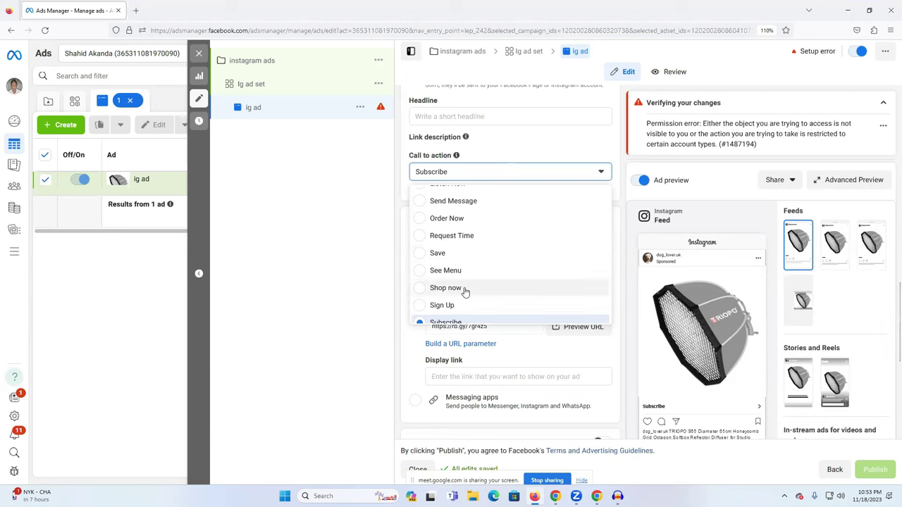
{"action": "left_click", "coordinate": [465, 288]}
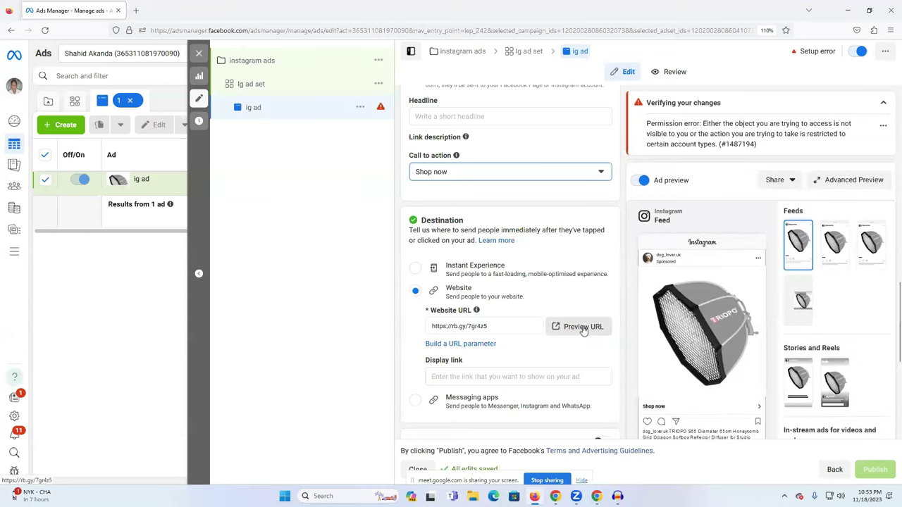
Preview the ad's website URL in a new tab, return to Ads Manager and close the product page
{"action": "left_click", "coordinate": [583, 328]}
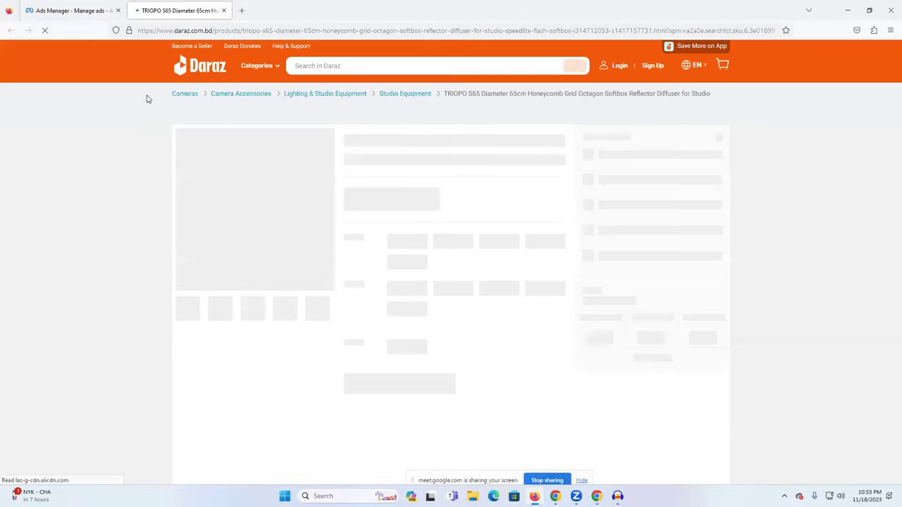
{"action": "left_click", "coordinate": [71, 10]}
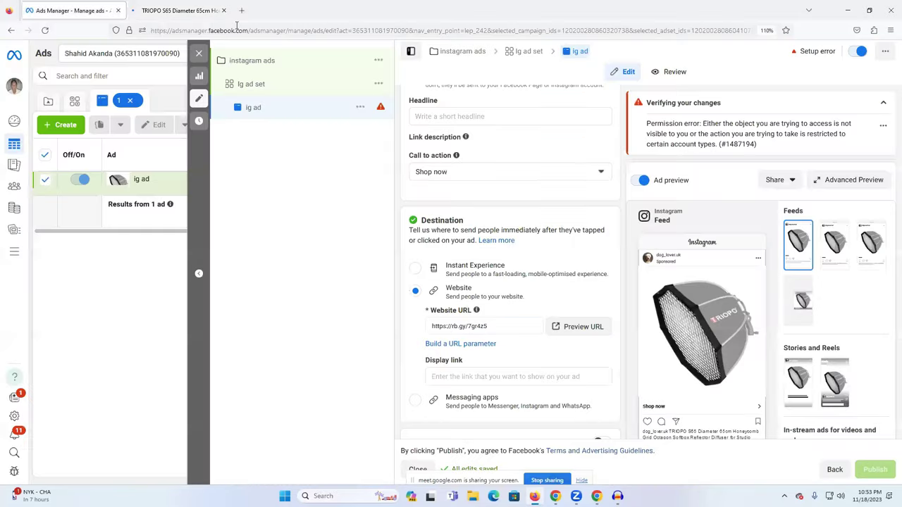
{"action": "left_click", "coordinate": [224, 11]}
Review the ad's full setup, from name and identity through text and destination to tracking
{"action": "scroll", "coordinate": [543, 275], "scroll_direction": "down", "scroll_amount": 5}
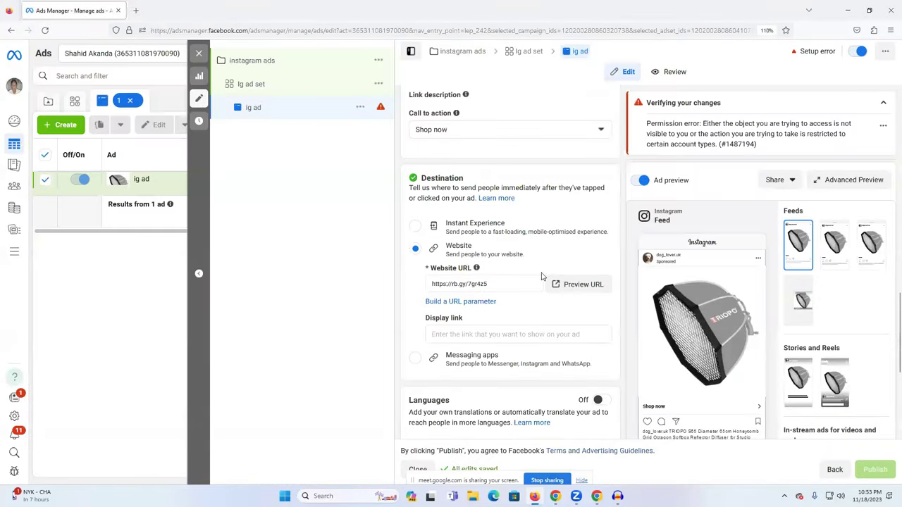
{"action": "scroll", "coordinate": [514, 306], "scroll_direction": "up", "scroll_amount": 4}
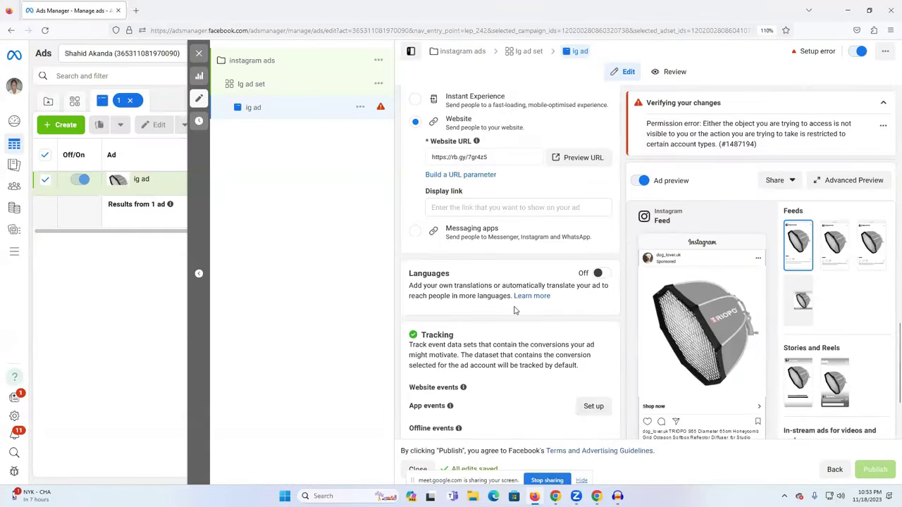
{"action": "scroll", "coordinate": [571, 255], "scroll_direction": "up", "scroll_amount": 8}
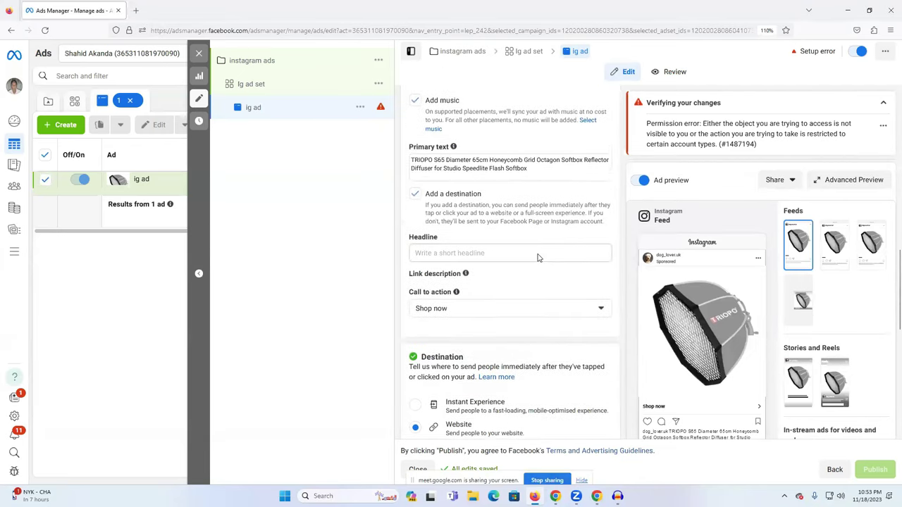
{"action": "scroll", "coordinate": [532, 266], "scroll_direction": "up", "scroll_amount": 3}
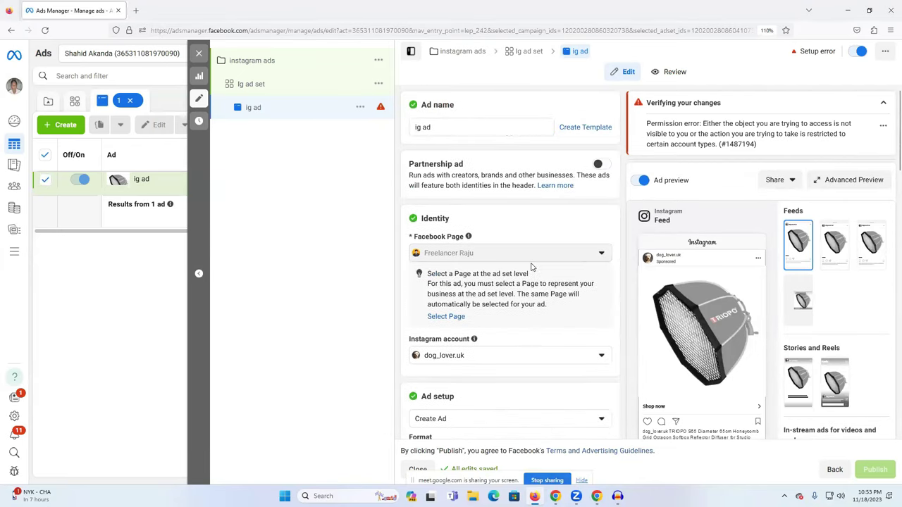
{"action": "scroll", "coordinate": [532, 267], "scroll_direction": "down", "scroll_amount": 15}
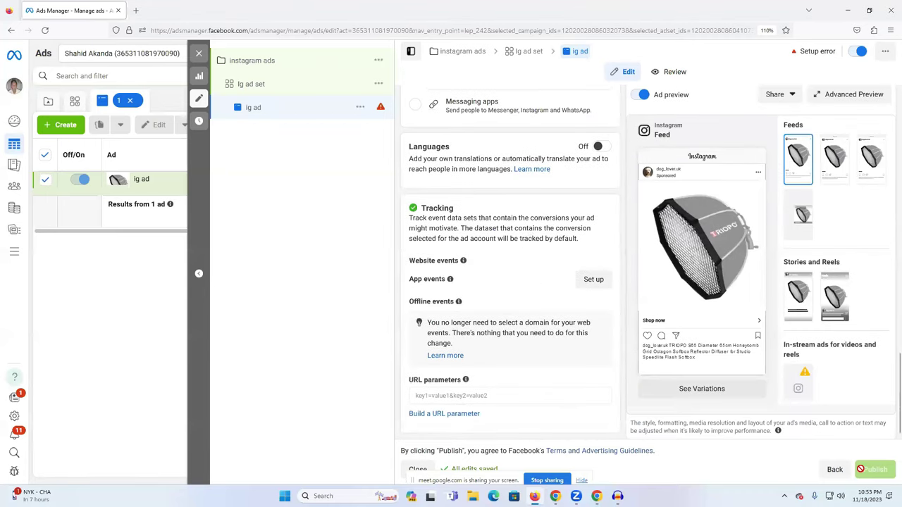
Check whether the ad can be published, close the ad editor and clear the ad set and campaign selections
{"action": "mouse_move", "coordinate": [860, 469]}
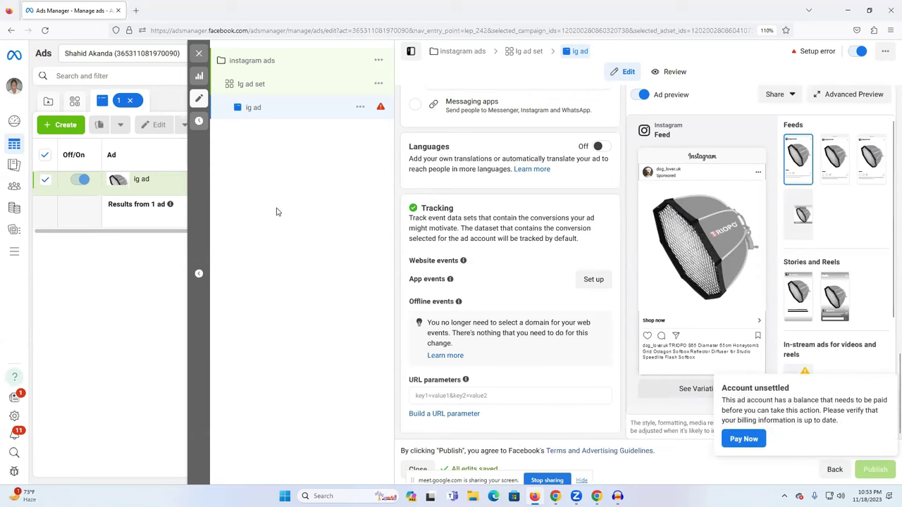
{"action": "left_click", "coordinate": [198, 57]}
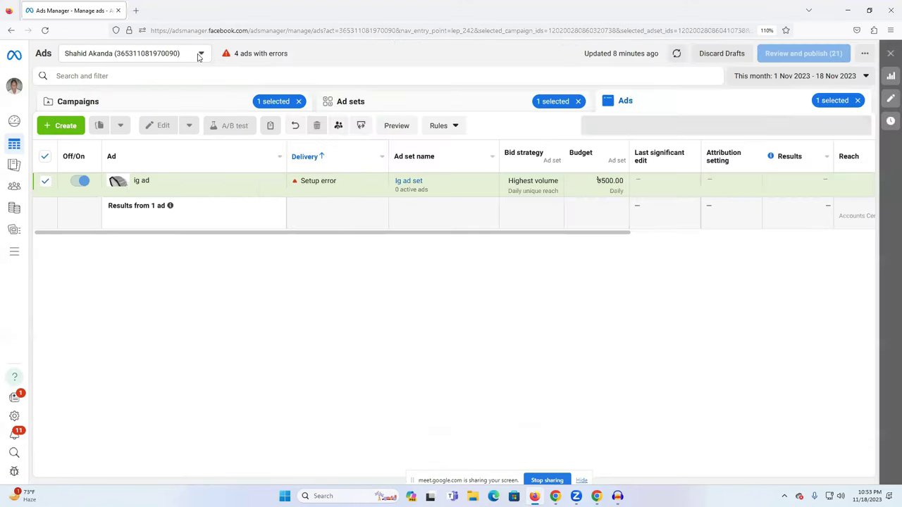
{"action": "left_click", "coordinate": [578, 101]}
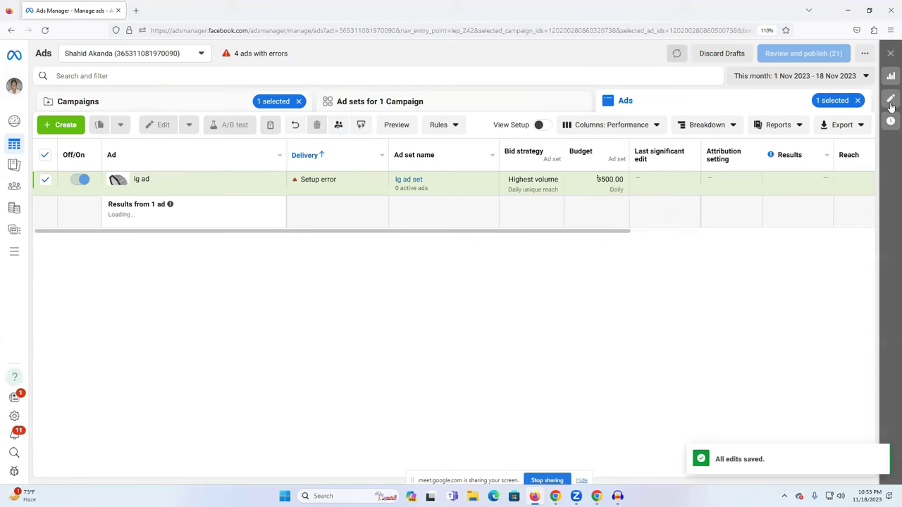
{"action": "left_click", "coordinate": [299, 102]}
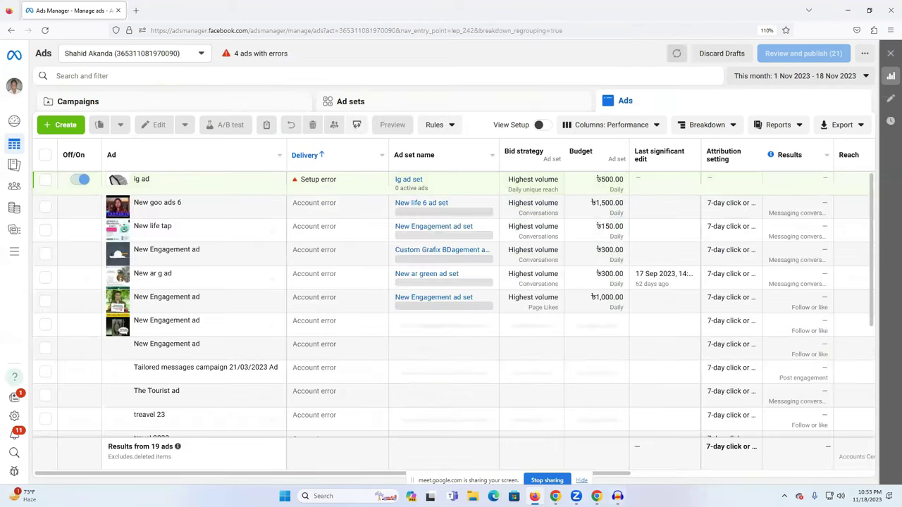
Open the Fiverr website in a new browser tab beside Ads Manager
{"action": "key", "text": "alt+Tab"}
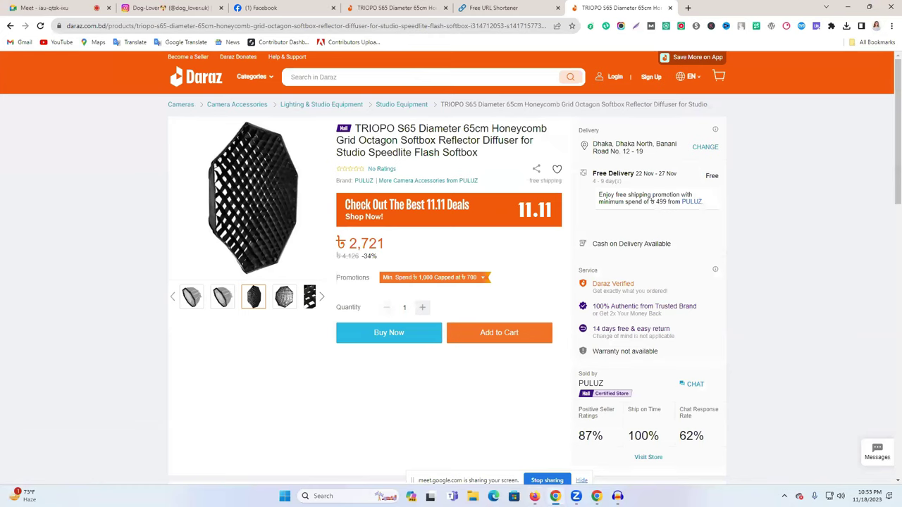
{"action": "left_click", "coordinate": [535, 496]}
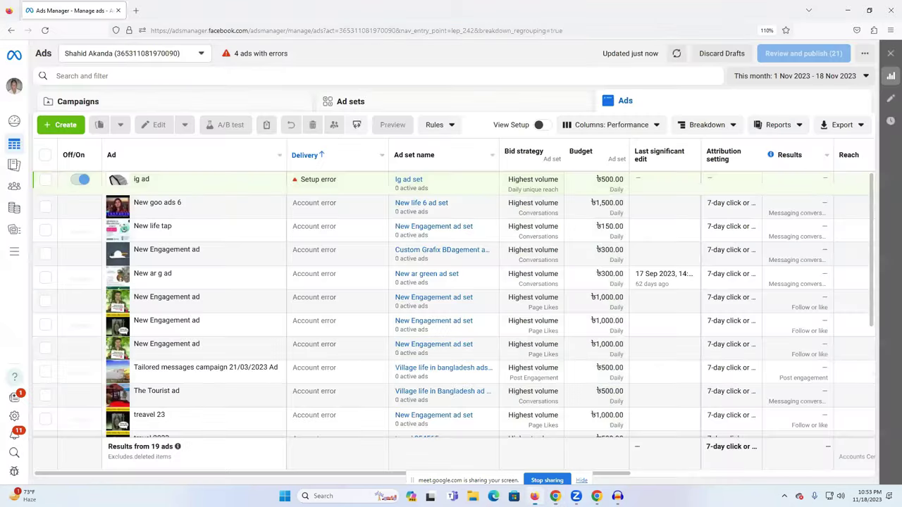
{"action": "left_click", "coordinate": [136, 10]}
{"action": "left_click", "coordinate": [167, 30]}
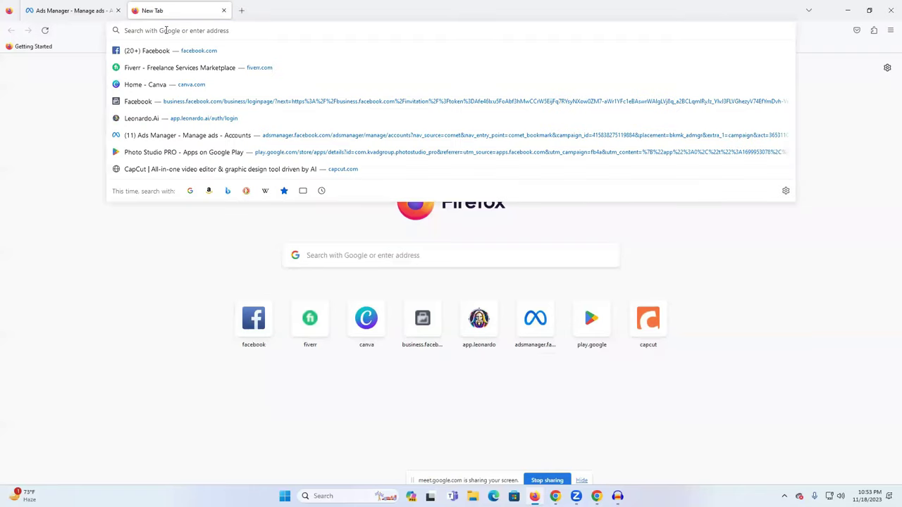
{"action": "left_click", "coordinate": [307, 329]}
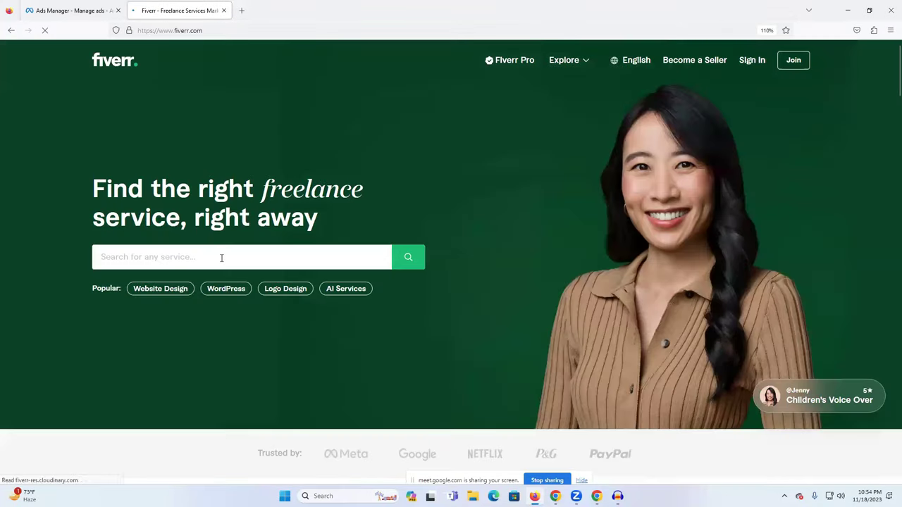
Search Fiverr for the suggested term facebook instagram ads
{"action": "left_click", "coordinate": [221, 258]}
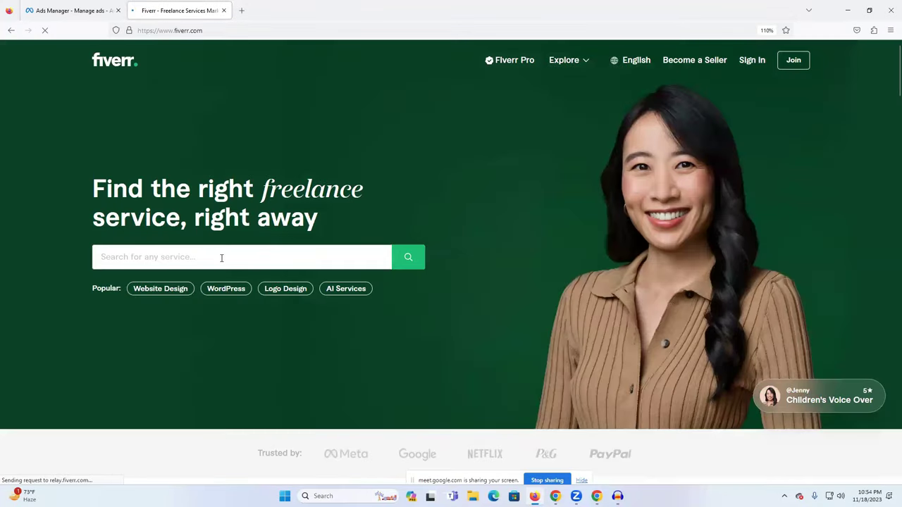
{"action": "type", "text": "face"}
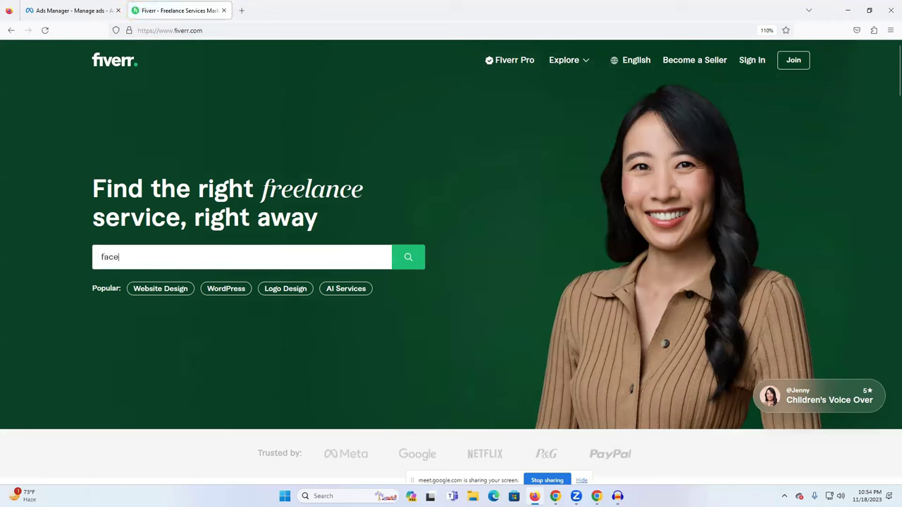
{"action": "type", "text": "book in"}
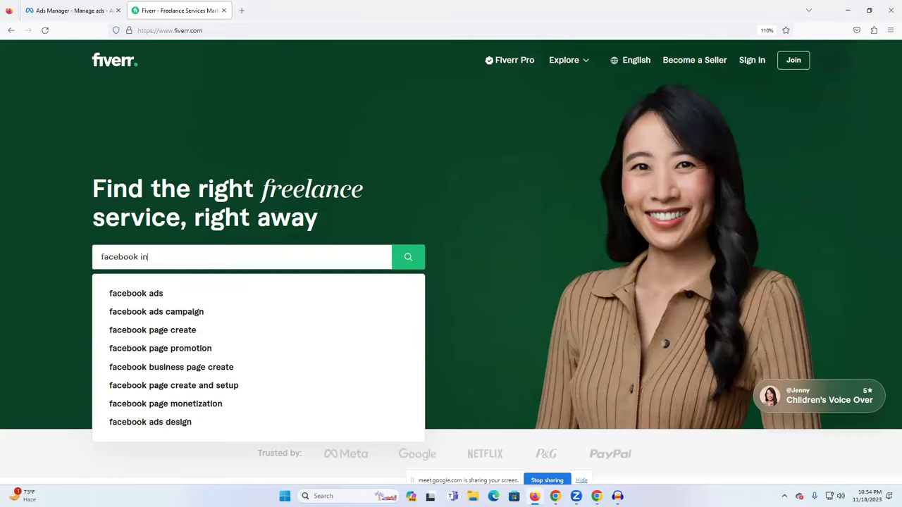
{"action": "type", "text": "s"}
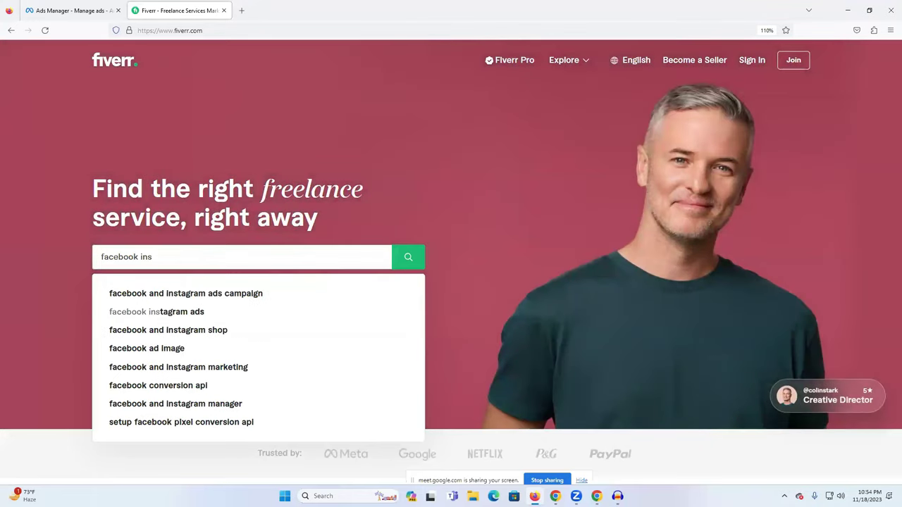
{"action": "left_click", "coordinate": [190, 319]}
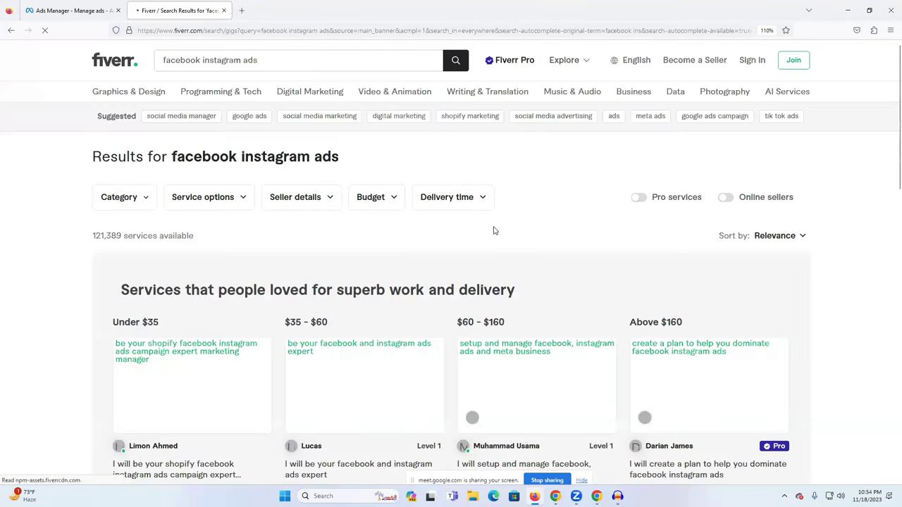
Check the number of available services and the featured Fiverr's Choice offers in the search results
{"action": "scroll", "coordinate": [332, 232], "scroll_direction": "down", "scroll_amount": 3}
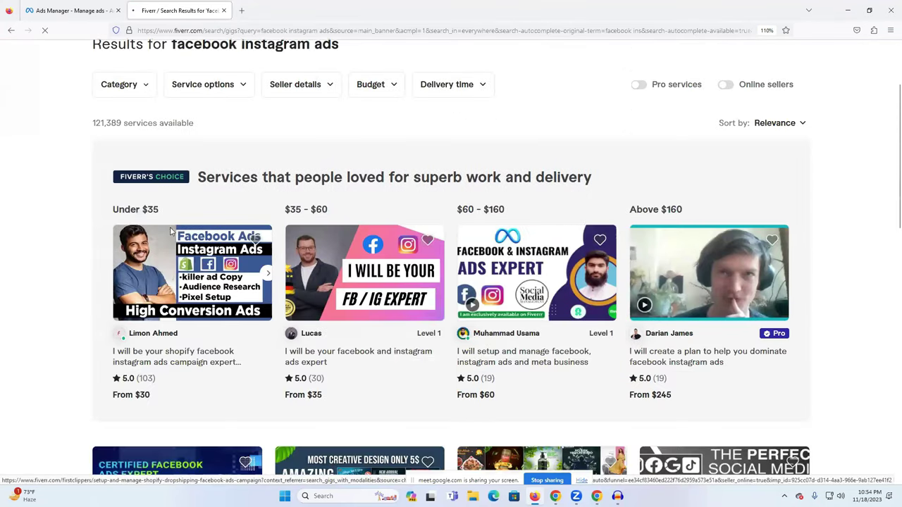
{"action": "scroll", "coordinate": [115, 247], "scroll_direction": "up", "scroll_amount": 3}
{"action": "triple_click", "coordinate": [114, 238]}
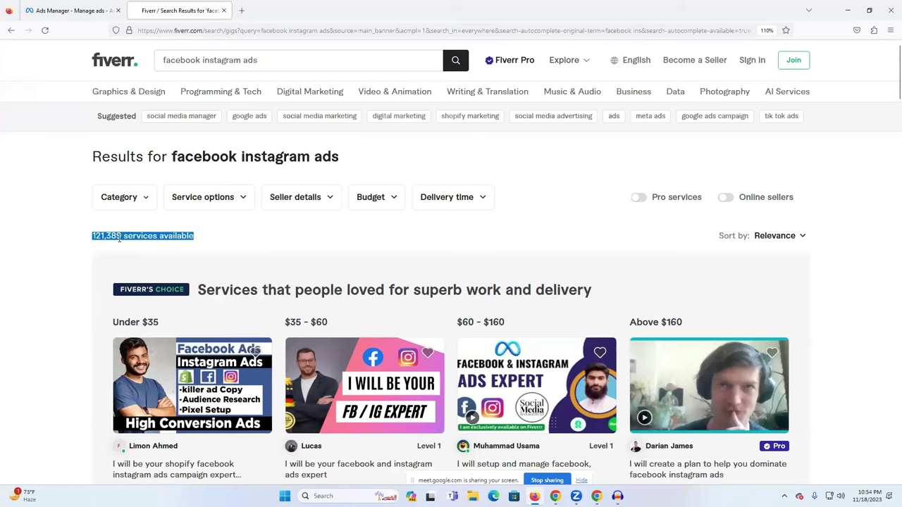
{"action": "double_click", "coordinate": [164, 238]}
{"action": "left_click", "coordinate": [101, 236]}
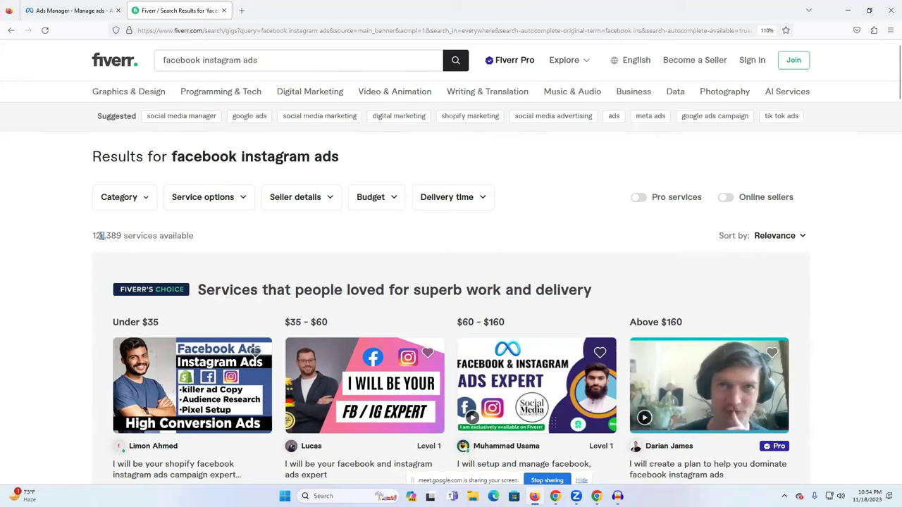
{"action": "left_click_drag", "start_coordinate": [103, 237], "coordinate": [261, 239]}
{"action": "scroll", "coordinate": [268, 244], "scroll_direction": "down", "scroll_amount": 3}
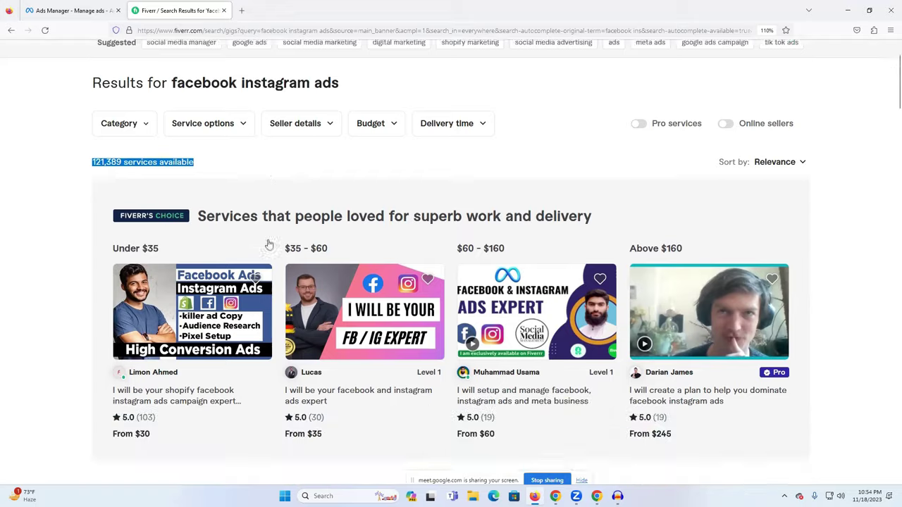
{"action": "scroll", "coordinate": [733, 211], "scroll_direction": "up", "scroll_amount": 3}
Filter the results to online sellers, check the service count and offers, and turn the filter off again
{"action": "left_click", "coordinate": [725, 198]}
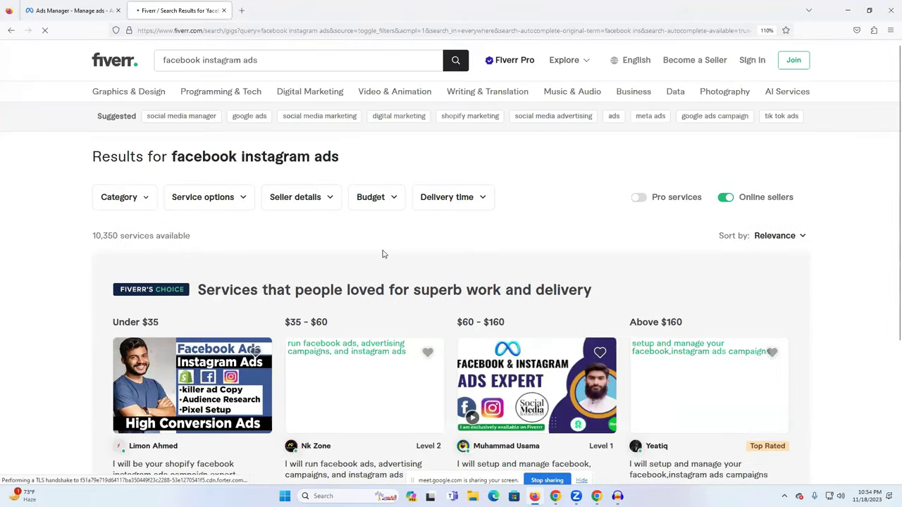
{"action": "left_click_drag", "start_coordinate": [93, 235], "coordinate": [192, 237]}
{"action": "scroll", "coordinate": [169, 241], "scroll_direction": "down", "scroll_amount": 2}
{"action": "scroll", "coordinate": [169, 241], "scroll_direction": "down", "scroll_amount": 1}
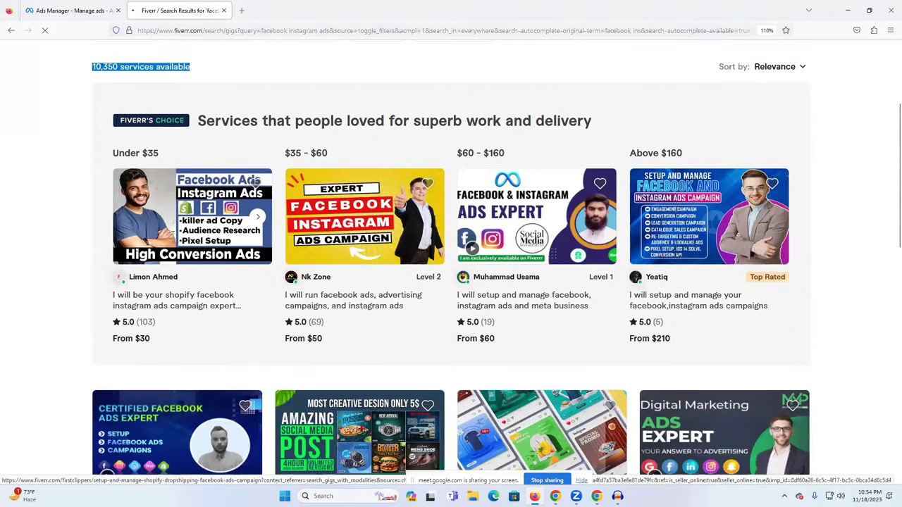
{"action": "scroll", "coordinate": [173, 236], "scroll_direction": "up", "scroll_amount": 3}
{"action": "left_click", "coordinate": [726, 199]}
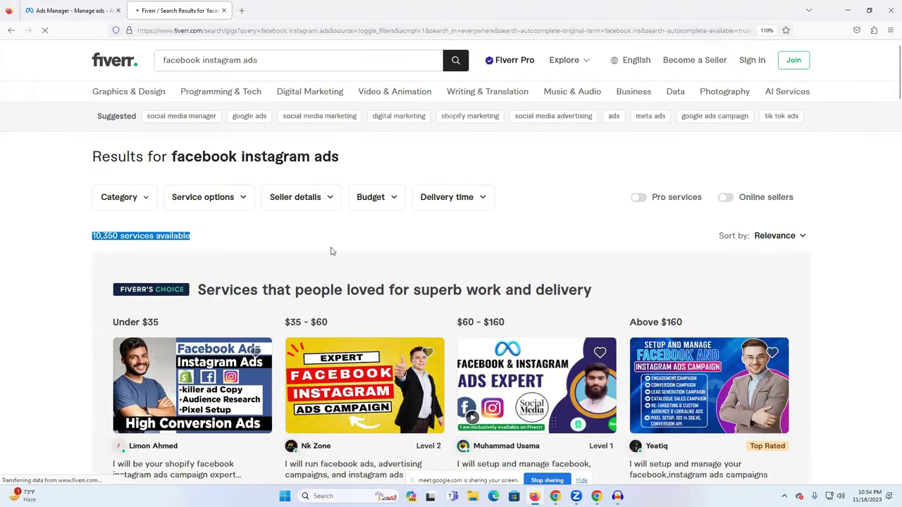
Browse the facebook instagram ads services and compare the sellers' offers, ratings and starting prices
{"action": "scroll", "coordinate": [316, 258], "scroll_direction": "down", "scroll_amount": 2}
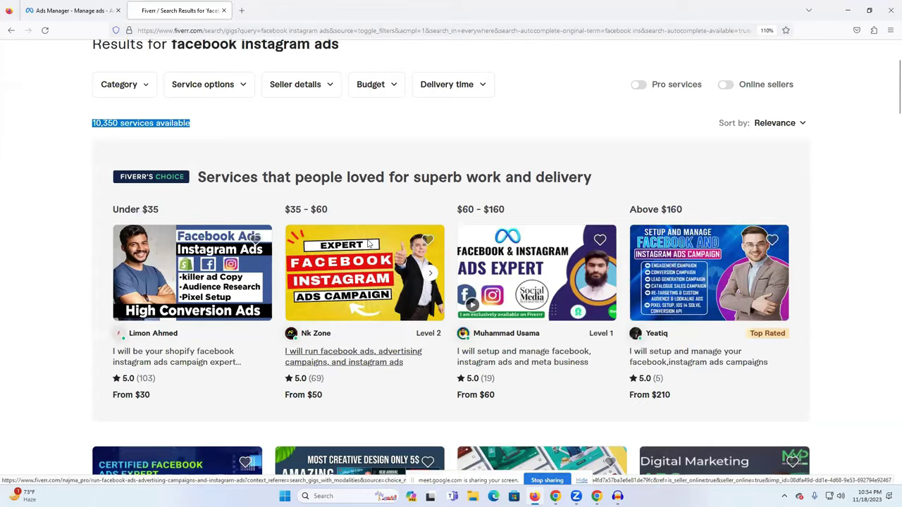
{"action": "scroll", "coordinate": [748, 217], "scroll_direction": "up", "scroll_amount": 3}
{"action": "scroll", "coordinate": [634, 254], "scroll_direction": "down", "scroll_amount": 3}
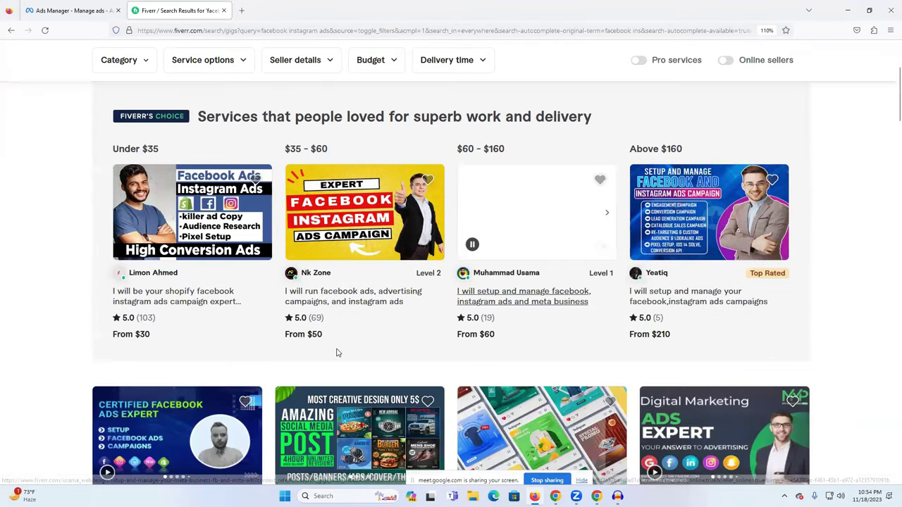
{"action": "scroll", "coordinate": [367, 314], "scroll_direction": "down", "scroll_amount": 4}
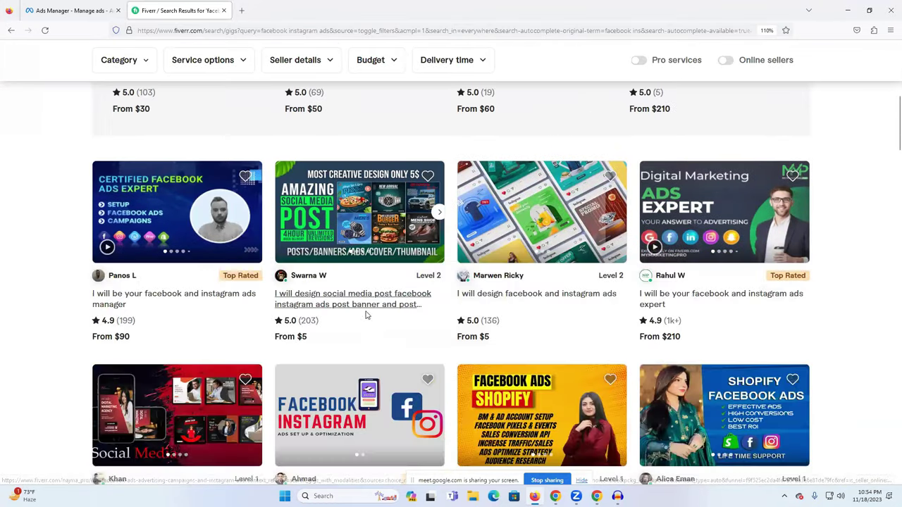
{"action": "scroll", "coordinate": [364, 313], "scroll_direction": "up", "scroll_amount": 3}
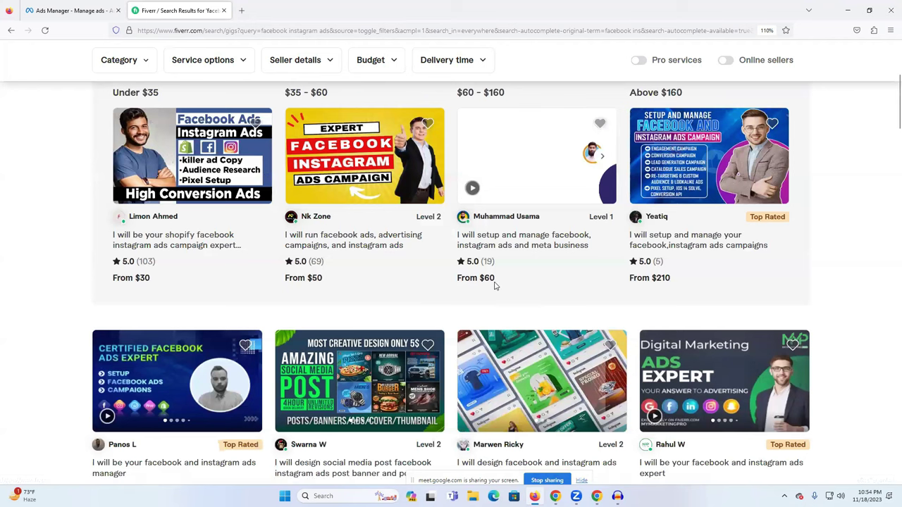
{"action": "scroll", "coordinate": [275, 306], "scroll_direction": "down", "scroll_amount": 3}
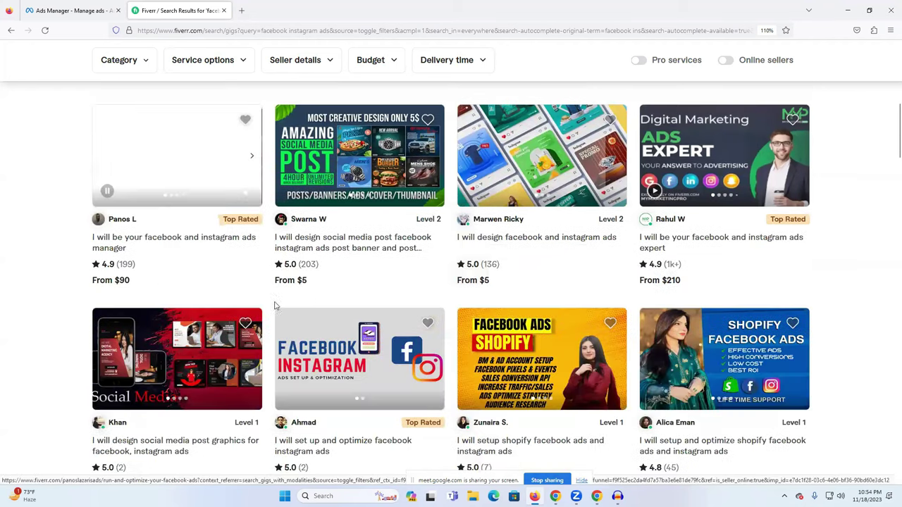
{"action": "scroll", "coordinate": [479, 282], "scroll_direction": "up", "scroll_amount": 2}
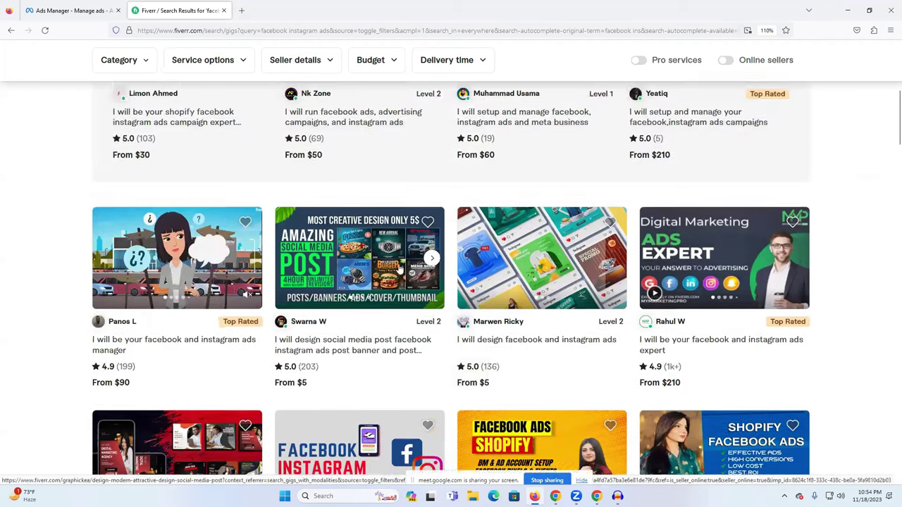
{"action": "scroll", "coordinate": [324, 296], "scroll_direction": "up", "scroll_amount": 1}
{"action": "scroll", "coordinate": [326, 300], "scroll_direction": "down", "scroll_amount": 3}
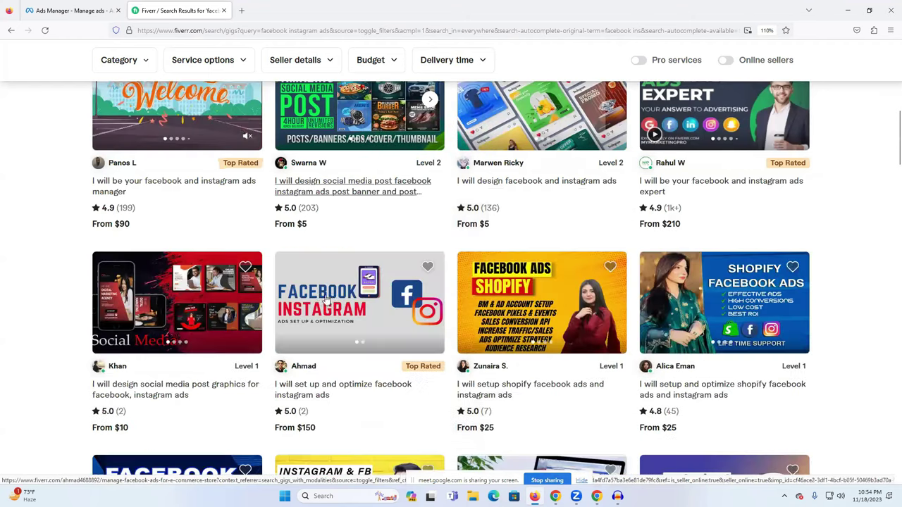
{"action": "scroll", "coordinate": [328, 299], "scroll_direction": "down", "scroll_amount": 3}
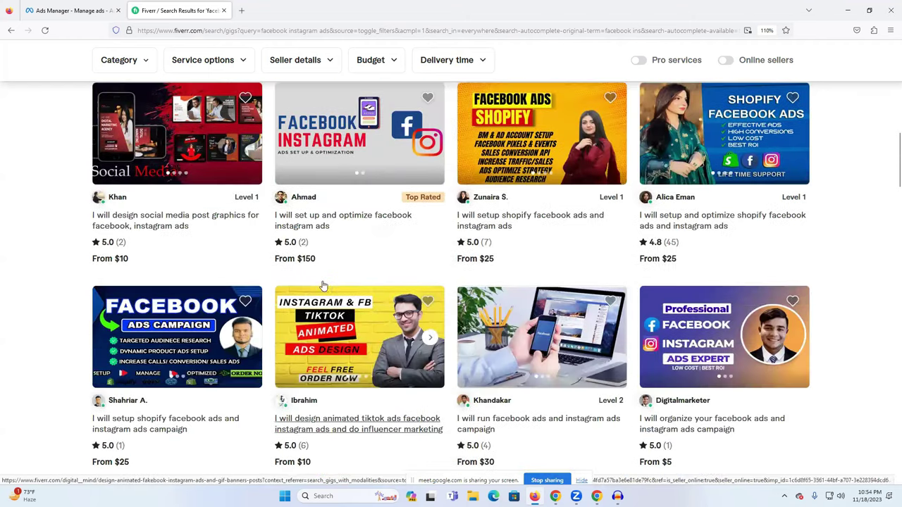
{"action": "scroll", "coordinate": [322, 286], "scroll_direction": "down", "scroll_amount": 6}
{"action": "scroll", "coordinate": [323, 285], "scroll_direction": "up", "scroll_amount": 2}
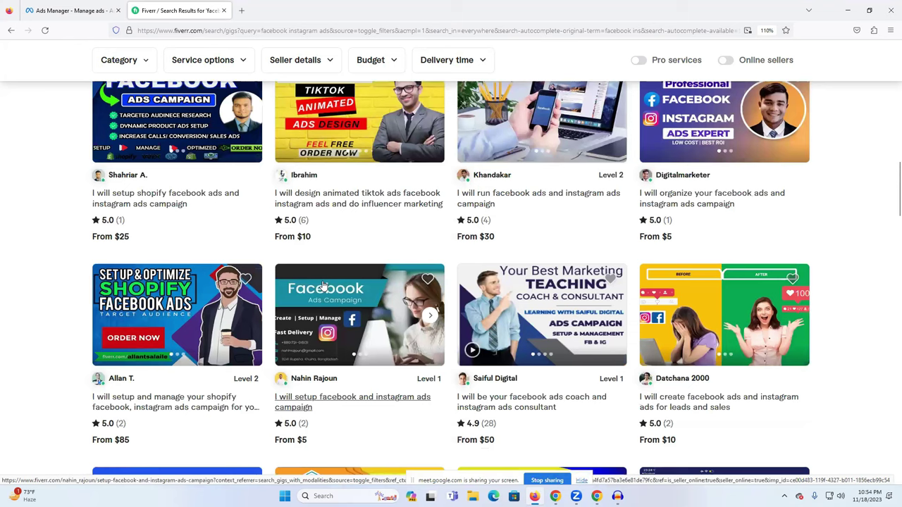
{"action": "scroll", "coordinate": [322, 285], "scroll_direction": "down", "scroll_amount": 5}
{"action": "scroll", "coordinate": [323, 285], "scroll_direction": "up", "scroll_amount": 7}
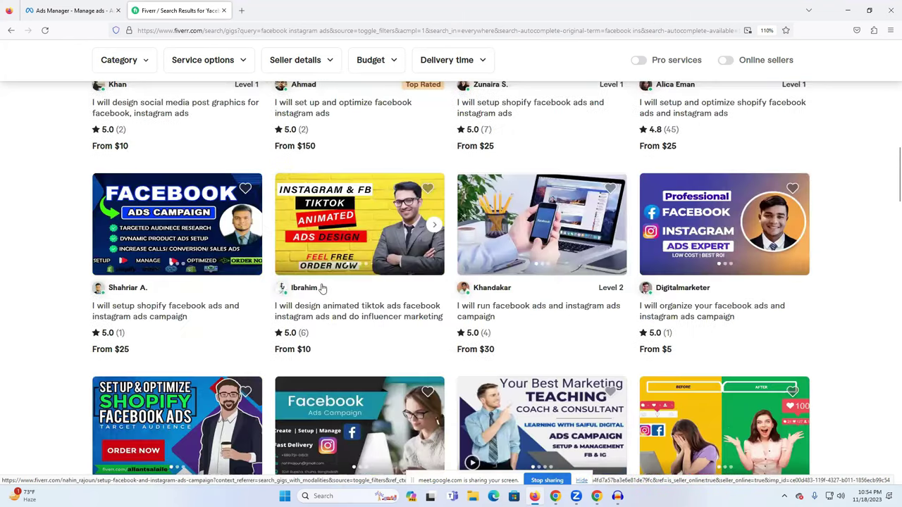
{"action": "scroll", "coordinate": [255, 136], "scroll_direction": "up", "scroll_amount": 10}
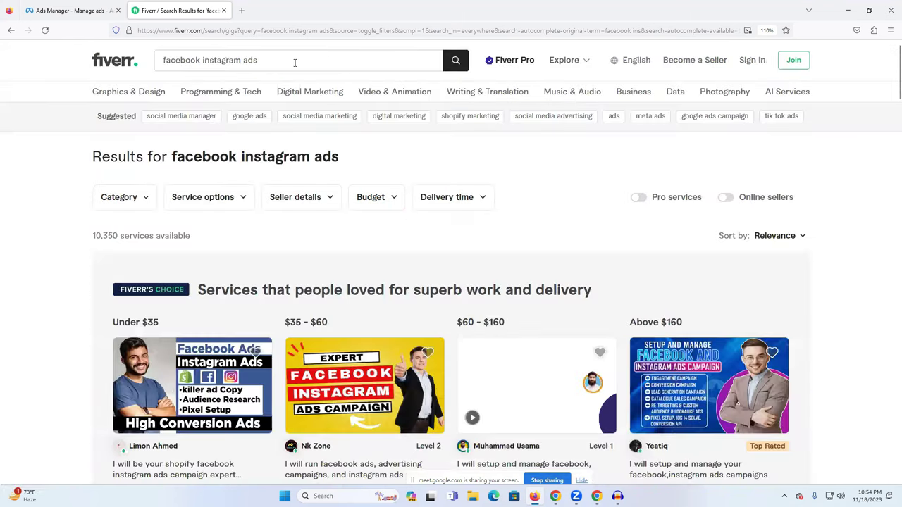
Search for the suggested term facebook and instagram ads campaign and look through the offered services and prices
{"action": "left_click", "coordinate": [296, 62]}
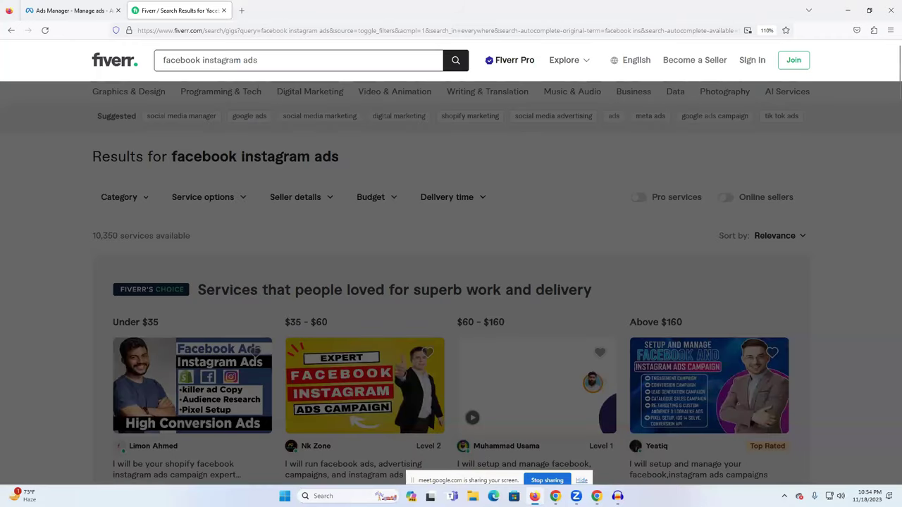
{"action": "type", "text": "c"}
{"action": "left_click", "coordinate": [331, 99]}
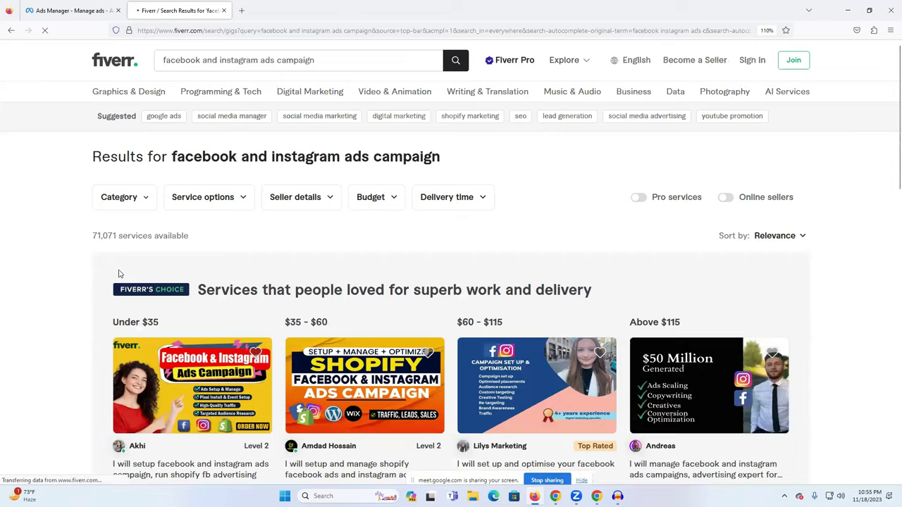
{"action": "scroll", "coordinate": [183, 238], "scroll_direction": "down", "scroll_amount": 3}
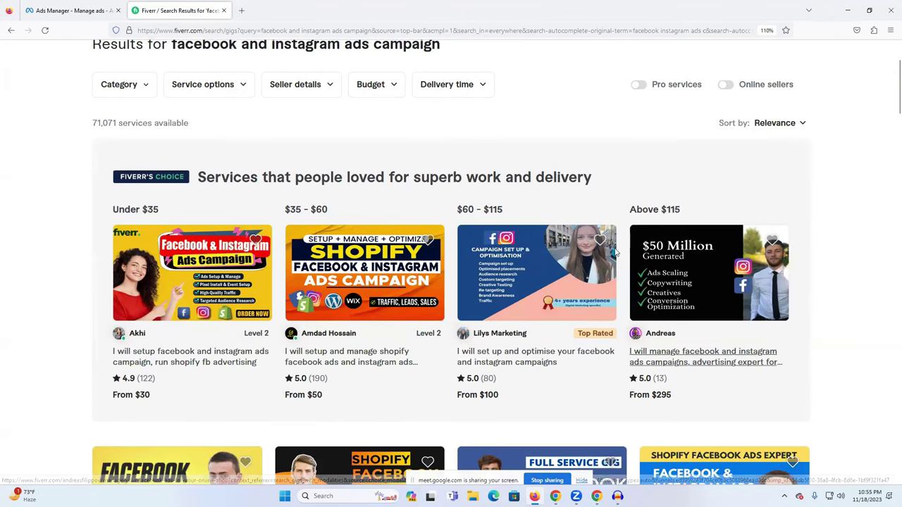
{"action": "scroll", "coordinate": [563, 263], "scroll_direction": "down", "scroll_amount": 5}
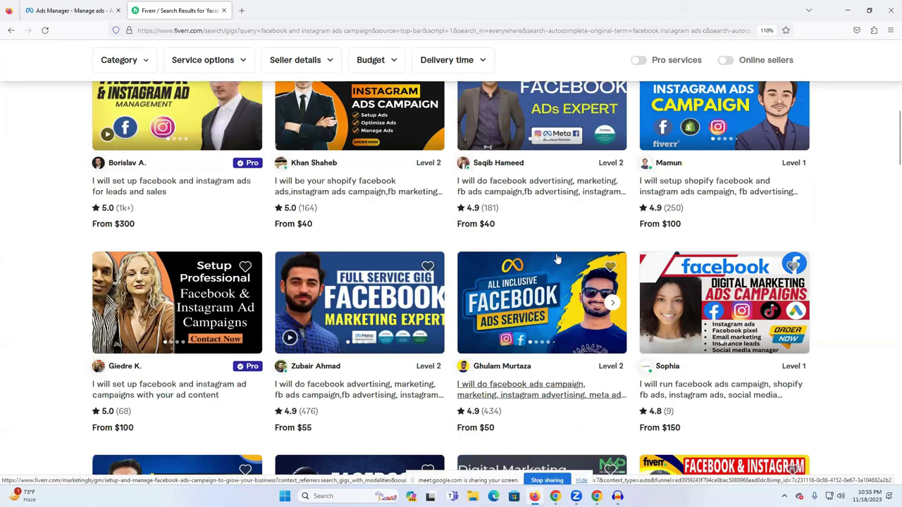
Find the Top Rated gig "I will be your facebook and instagram ads expert" in the results and open it in a new tab
{"action": "scroll", "coordinate": [556, 259], "scroll_direction": "down", "scroll_amount": 3}
{"action": "scroll", "coordinate": [655, 353], "scroll_direction": "down", "scroll_amount": 2}
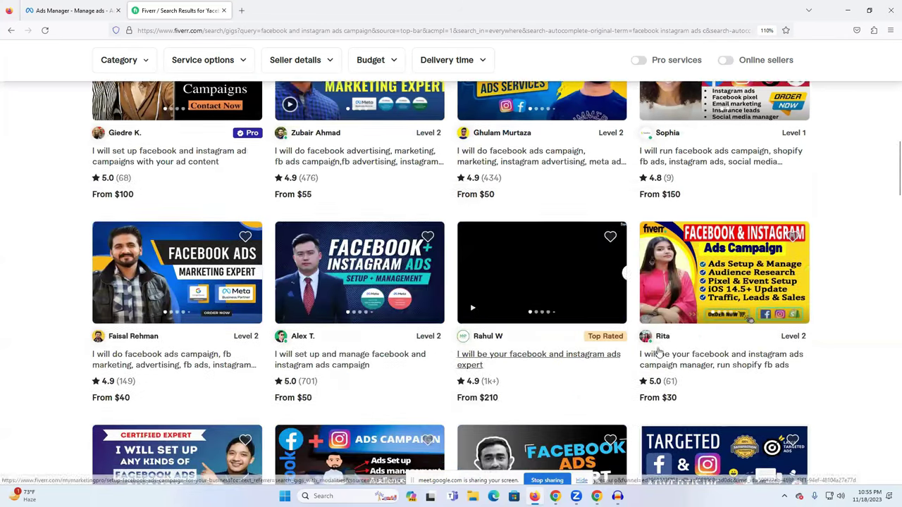
{"action": "scroll", "coordinate": [638, 336], "scroll_direction": "down", "scroll_amount": 3}
{"action": "scroll", "coordinate": [514, 264], "scroll_direction": "up", "scroll_amount": 3}
{"action": "right_click", "coordinate": [499, 257]}
{"action": "left_click", "coordinate": [528, 264]}
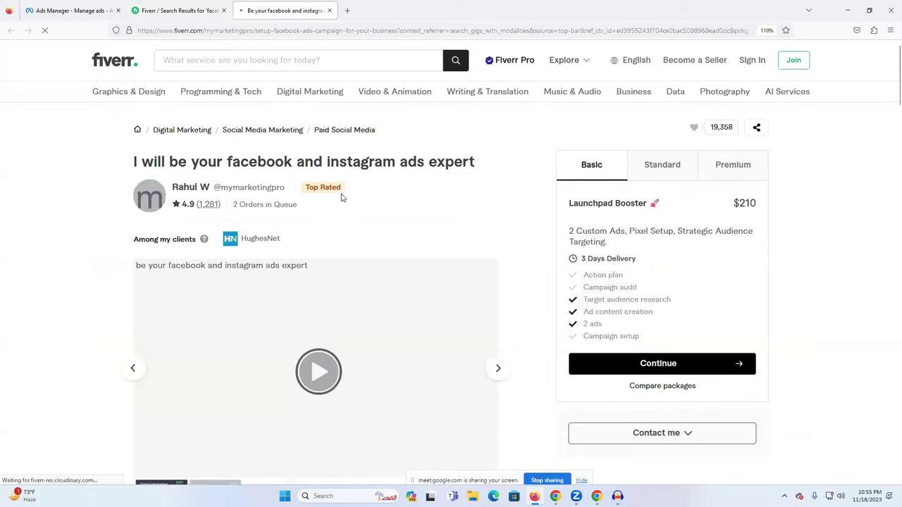
Check the expert gig's order queue and the seller's membership date and review count in the About the seller section
{"action": "double_click", "coordinate": [240, 205]}
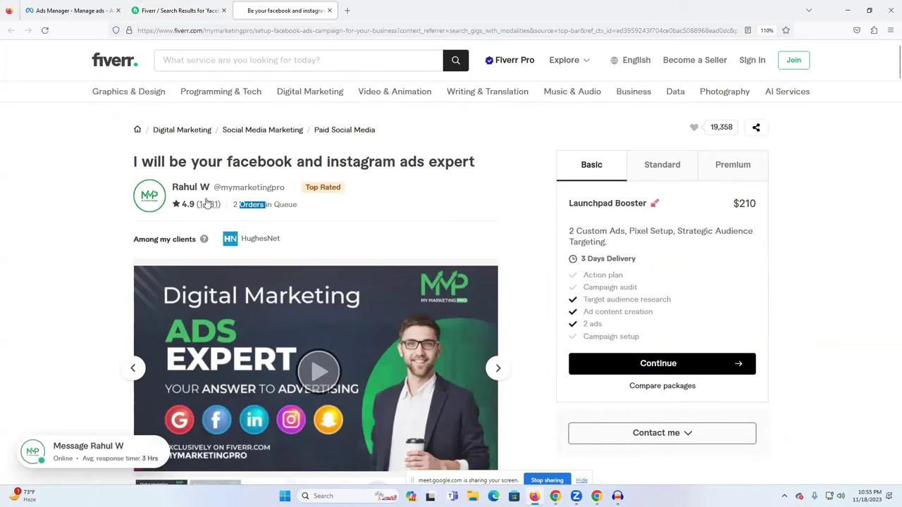
{"action": "scroll", "coordinate": [188, 194], "scroll_direction": "down", "scroll_amount": 10}
{"action": "scroll", "coordinate": [188, 192], "scroll_direction": "down", "scroll_amount": 5}
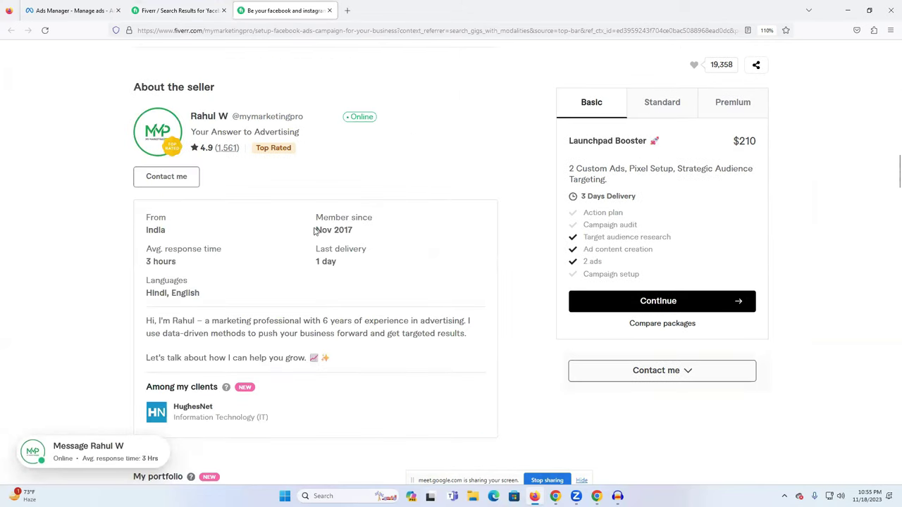
{"action": "left_click_drag", "start_coordinate": [352, 230], "coordinate": [315, 230]}
{"action": "left_click_drag", "start_coordinate": [223, 148], "coordinate": [239, 148]}
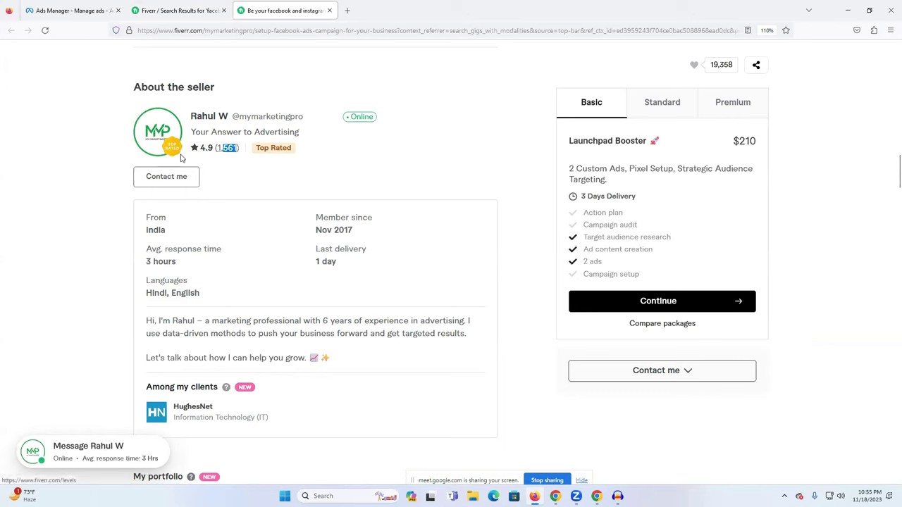
From the search results, open the Top Rated gig "I will create and manage your facebook and instagram ads campaign" in a new tab and view its seller's details
{"action": "left_click", "coordinate": [187, 11]}
{"action": "scroll", "coordinate": [547, 335], "scroll_direction": "down", "scroll_amount": 3}
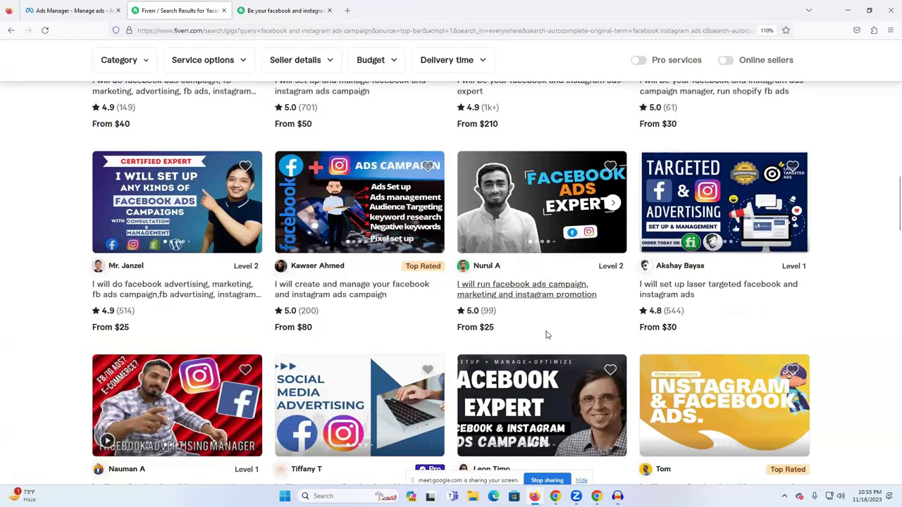
{"action": "right_click", "coordinate": [331, 295]}
{"action": "left_click", "coordinate": [363, 301]}
{"action": "left_click", "coordinate": [310, 11]}
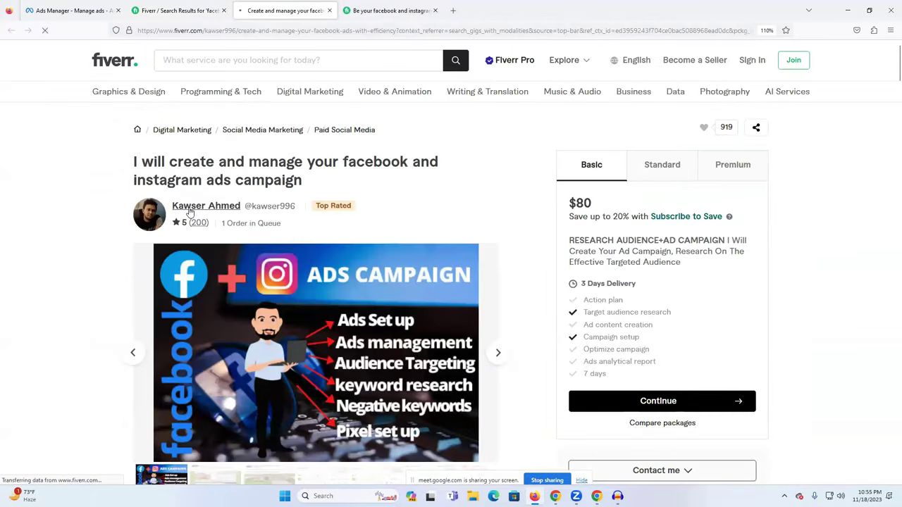
{"action": "left_click", "coordinate": [189, 207]}
{"action": "left_click", "coordinate": [211, 120]}
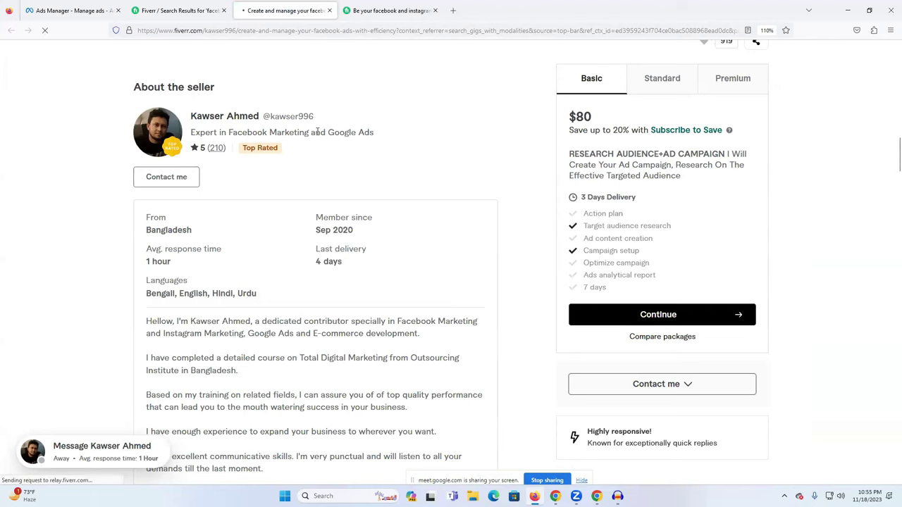